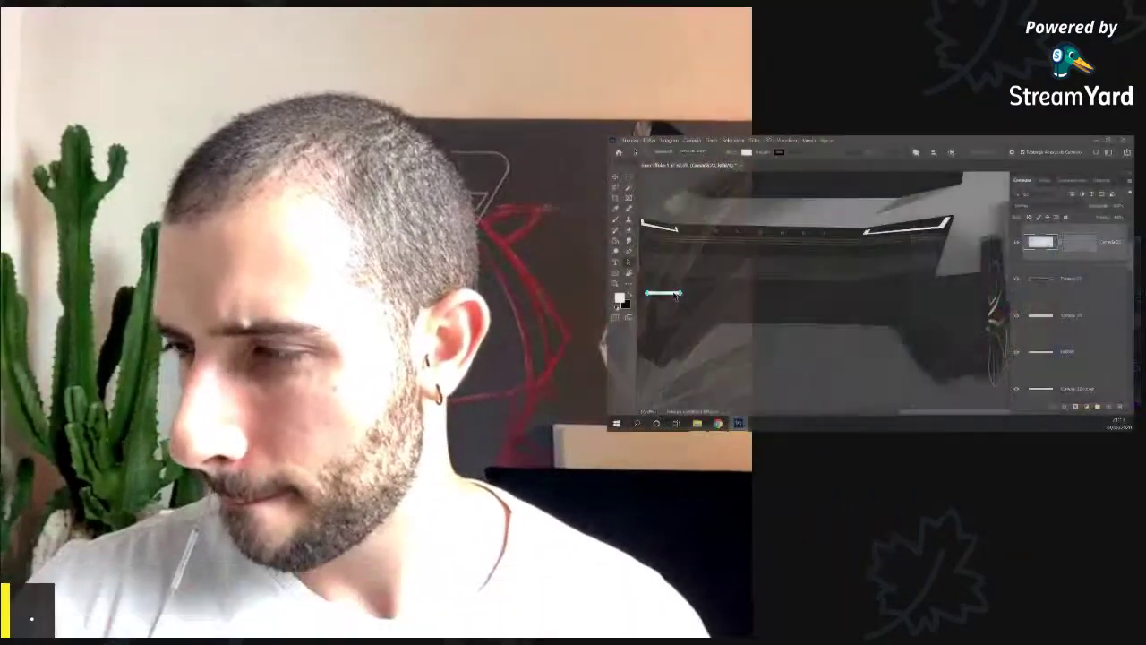
Copy the white light bar to the opposite side of the lower bumper and paint the copy white.
{"action": "left_click_drag", "start_coordinate": [677, 295], "coordinate": [890, 302]}
{"action": "left_click_drag", "start_coordinate": [717, 349], "coordinate": [719, 340]}
{"action": "key", "text": "ctrl"}
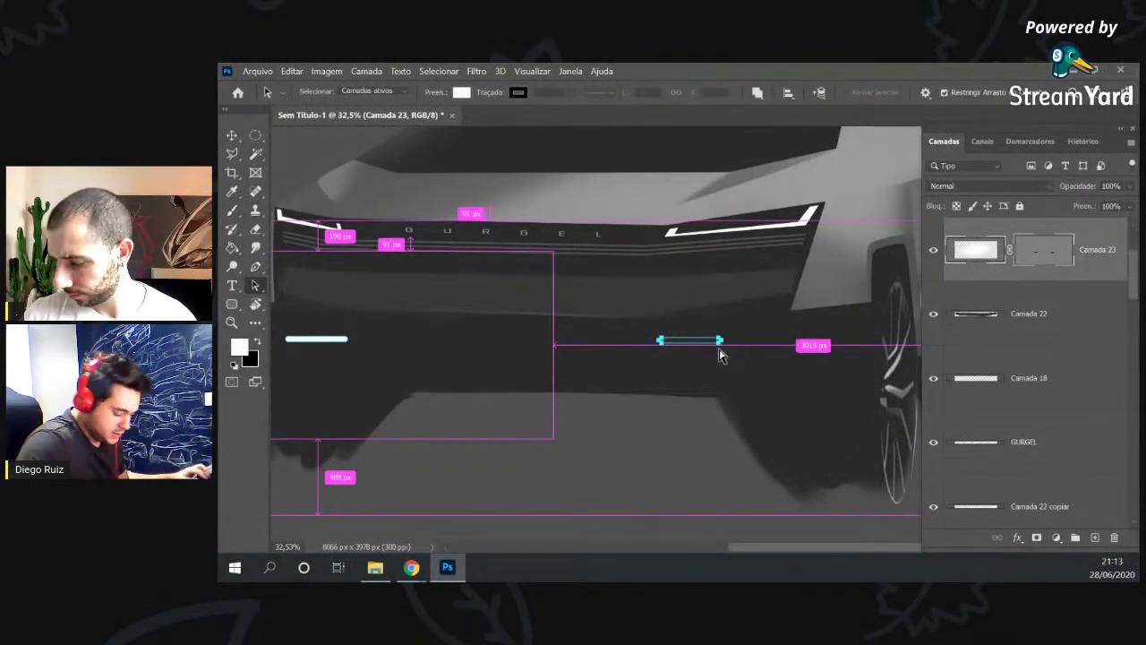
{"action": "key", "text": "b"}
{"action": "mouse_move", "coordinate": [658, 349]}
{"action": "left_mouse_down"}
{"action": "mouse_move", "coordinate": [711, 351]}
{"action": "mouse_move", "coordinate": [744, 337]}
{"action": "mouse_move", "coordinate": [719, 347]}
{"action": "left_mouse_up"}
Lengthen the copied light bar on the side nearer the visible wheels and nudge it slightly lower.
{"action": "key", "text": "a"}
{"action": "key", "text": "Return"}
{"action": "key", "text": "Down"}
{"action": "key", "text": "Down"}
{"action": "key", "text": "Down"}
{"action": "key", "text": "Down"}
{"action": "key", "text": "Down"}
{"action": "key", "text": "Return"}
{"action": "key", "text": "z"}
{"action": "left_click_drag", "start_coordinate": [703, 345], "coordinate": [692, 354]}
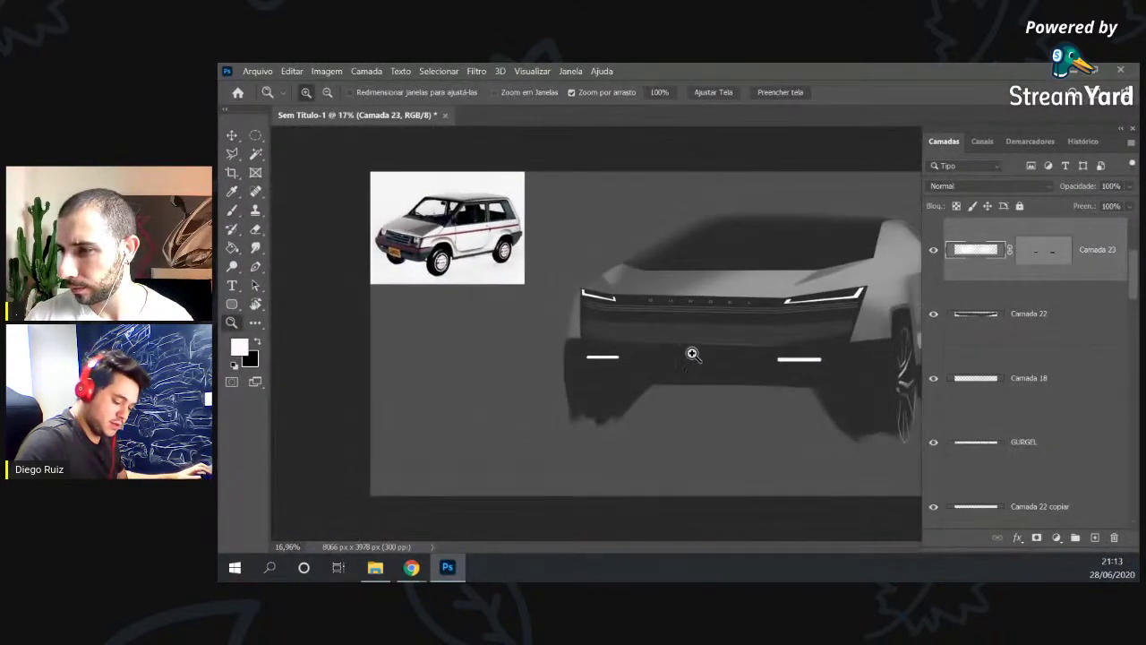
Delete the short light bar under the far headlight and replace it with a copy of the longer bar.
{"action": "left_click_drag", "start_coordinate": [781, 347], "coordinate": [789, 346]}
{"action": "left_click_drag", "start_coordinate": [789, 345], "coordinate": [742, 342]}
{"action": "key", "text": "v"}
{"action": "left_click", "coordinate": [1052, 266]}
{"action": "key", "text": "a"}
{"action": "left_click_drag", "start_coordinate": [352, 372], "coordinate": [421, 395]}
{"action": "key", "text": "Down"}
{"action": "left_click", "coordinate": [698, 278]}
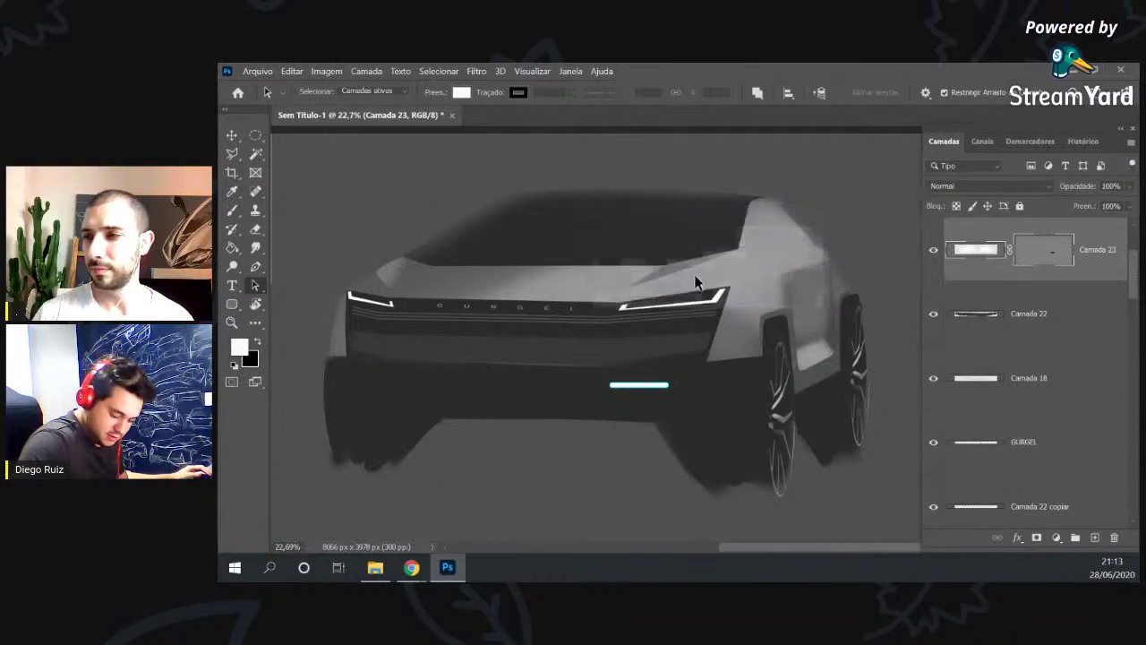
{"action": "left_click_drag", "start_coordinate": [663, 391], "coordinate": [434, 385]}
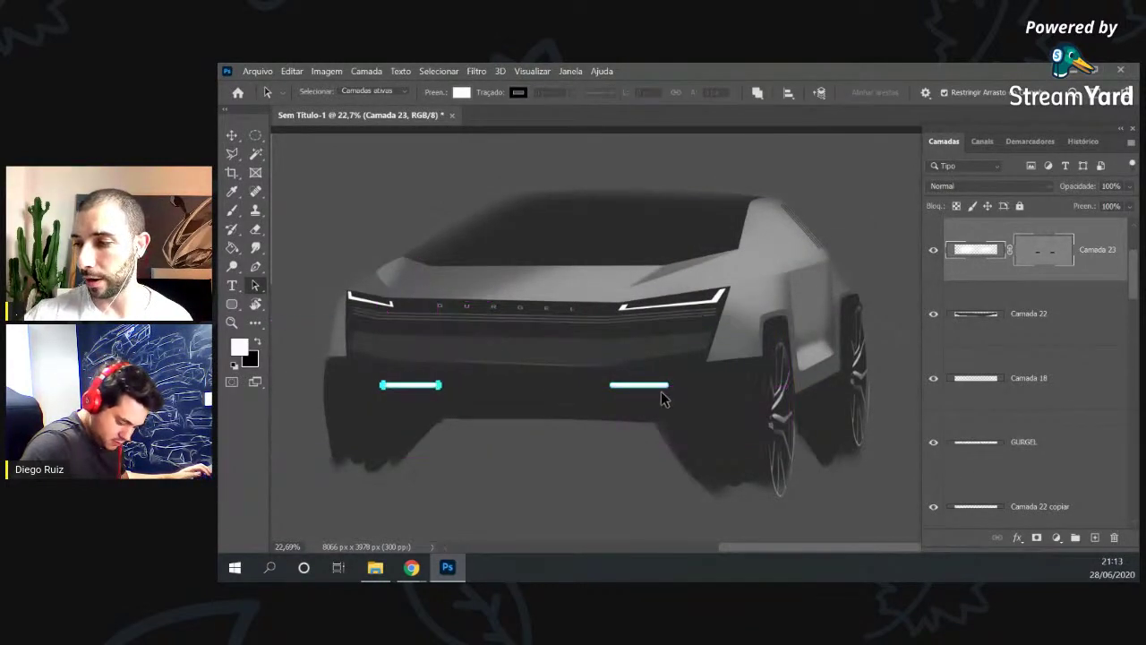
Shift the near-side light bar toward the bumper's centre and shorten the inner end of the far-side bar.
{"action": "left_click_drag", "start_coordinate": [661, 391], "coordinate": [633, 399]}
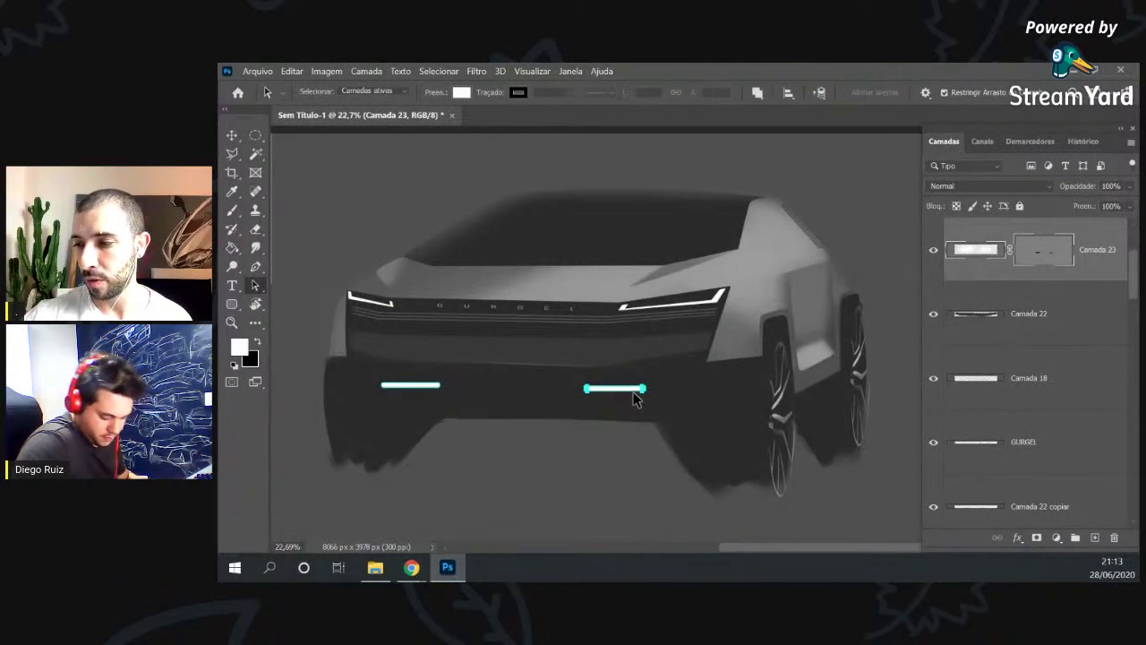
{"action": "key", "text": "Return"}
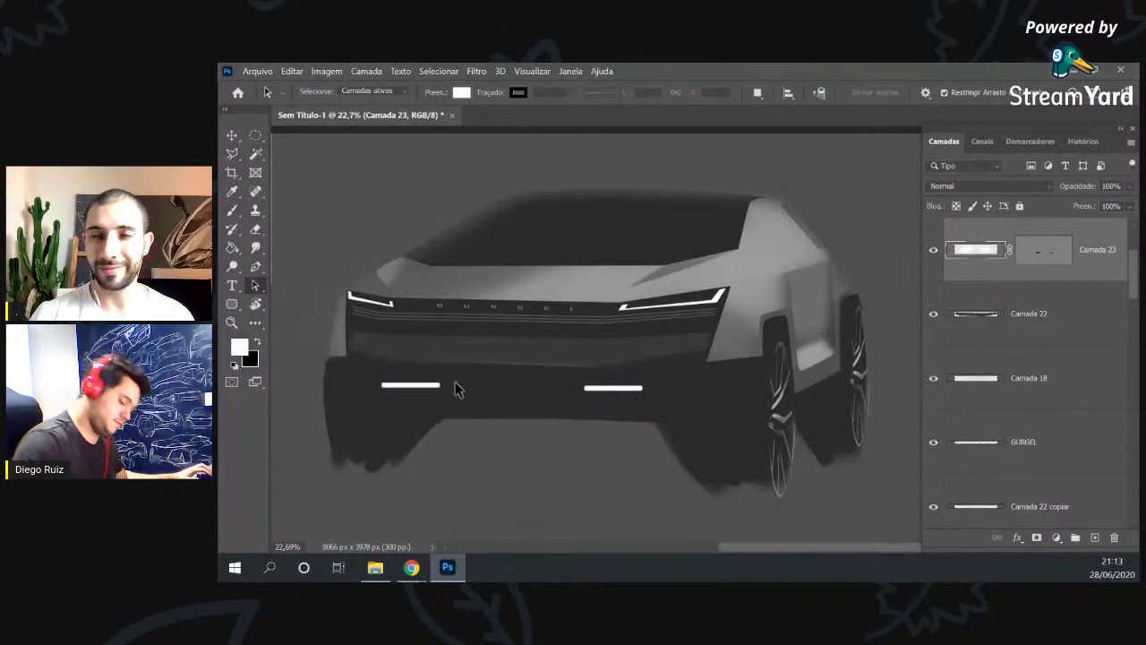
{"action": "left_click", "coordinate": [451, 388]}
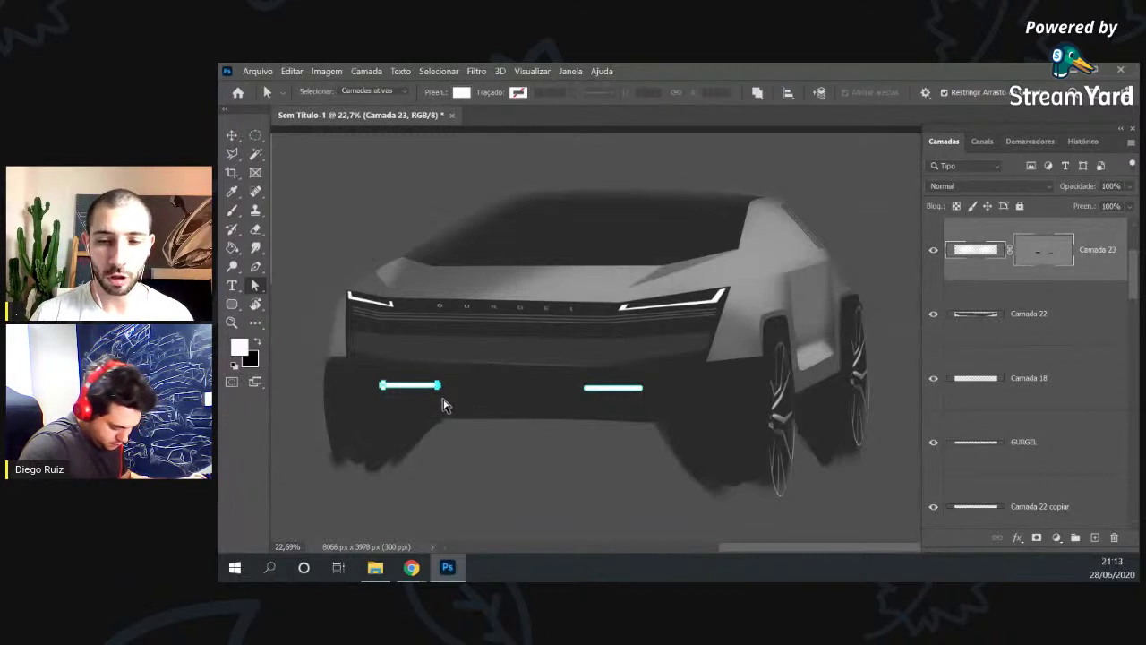
{"action": "key", "text": "Return"}
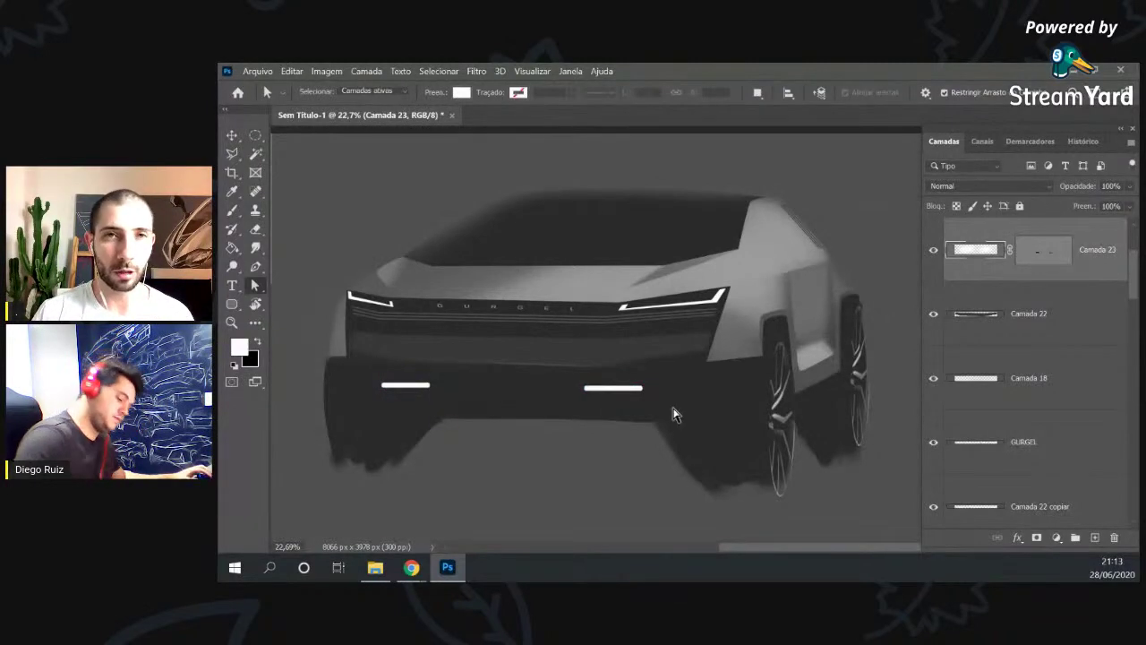
Scale the far-side light bar down to about 86.33% with Free Transform.
{"action": "key", "text": "z"}
{"action": "left_click_drag", "start_coordinate": [591, 396], "coordinate": [581, 396]}
{"action": "key", "text": "a"}
{"action": "left_click", "coordinate": [762, 365]}
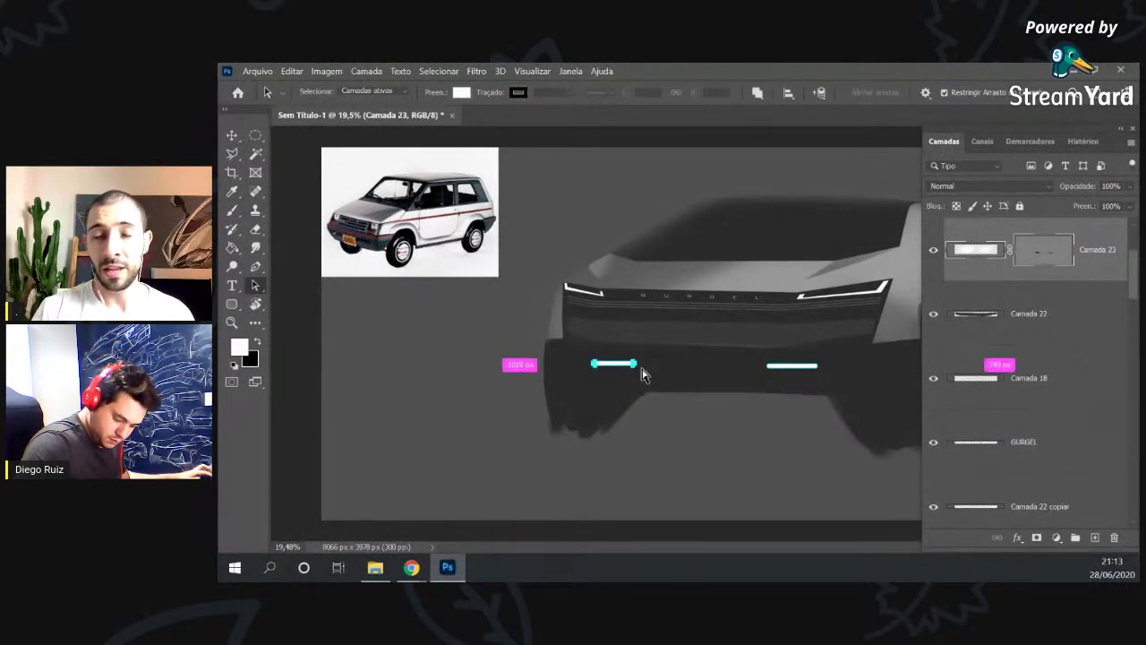
{"action": "key", "text": "ctrl+t"}
{"action": "left_click_drag", "start_coordinate": [638, 364], "coordinate": [631, 363]}
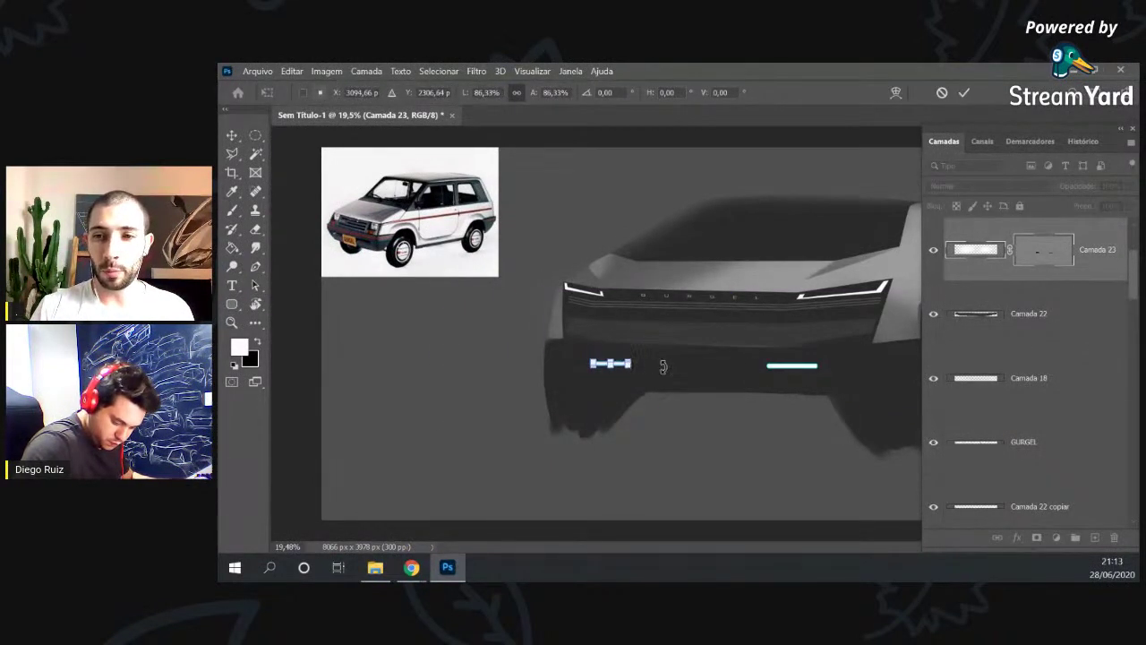
{"action": "key", "text": "Return"}
Delete the near-side light bar and replace it with a copy of the scaled far-side bar, shifting both slightly up.
{"action": "left_click_drag", "start_coordinate": [732, 354], "coordinate": [855, 409]}
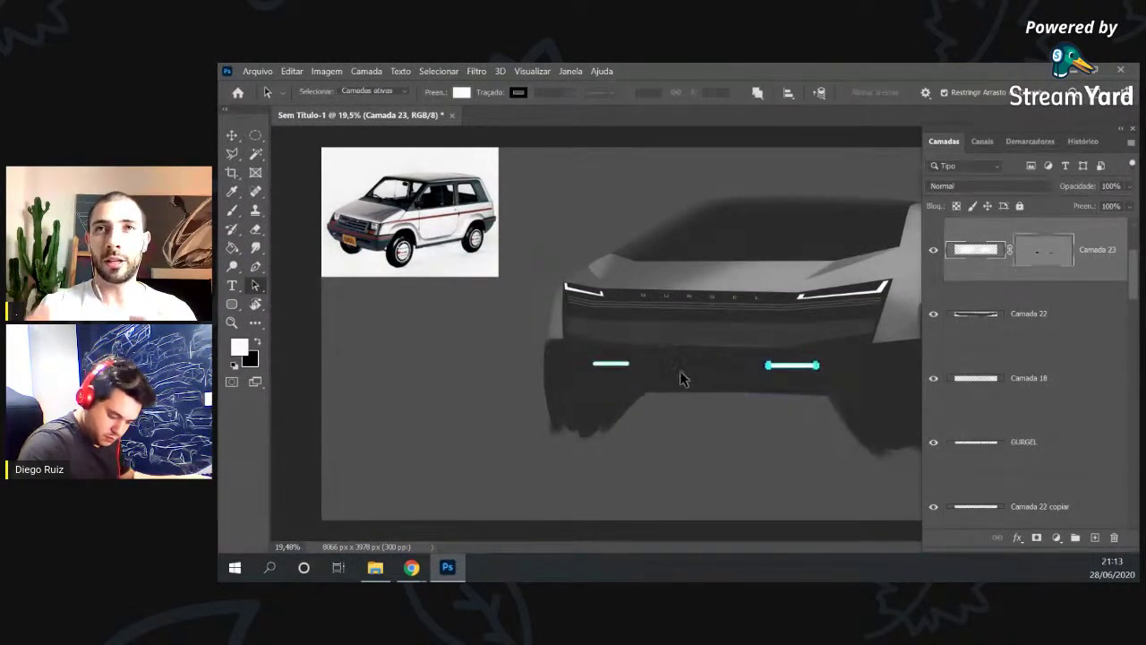
{"action": "key", "text": "ctrl+t"}
{"action": "left_click", "coordinate": [680, 275]}
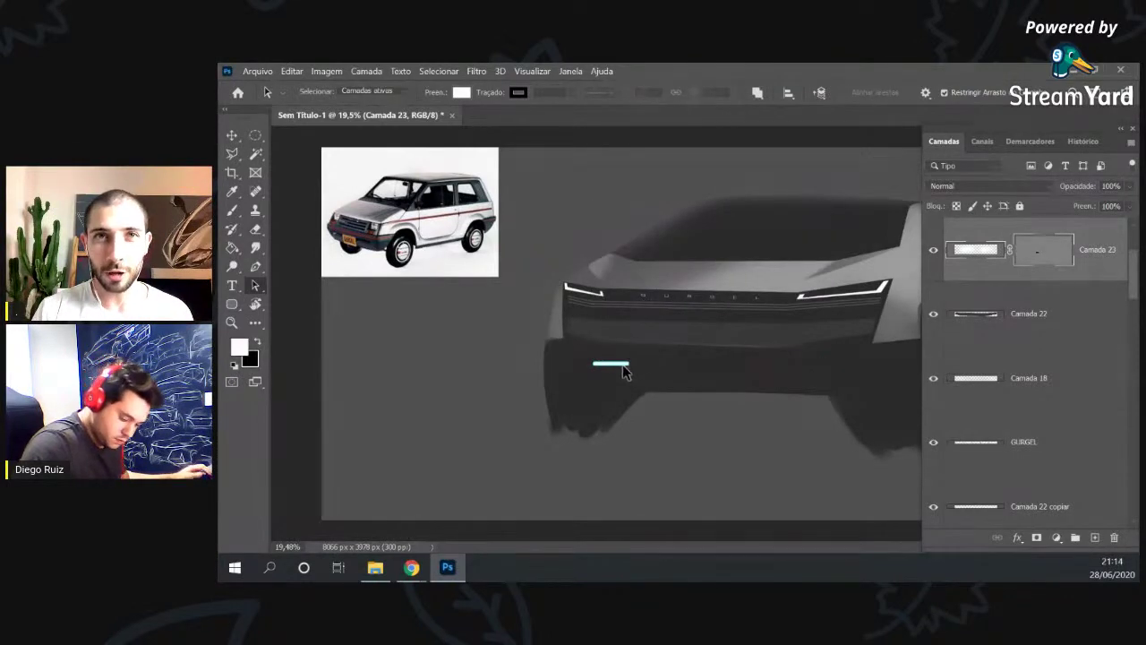
{"action": "left_click_drag", "start_coordinate": [638, 369], "coordinate": [671, 371]}
{"action": "left_click_drag", "start_coordinate": [790, 368], "coordinate": [591, 358]}
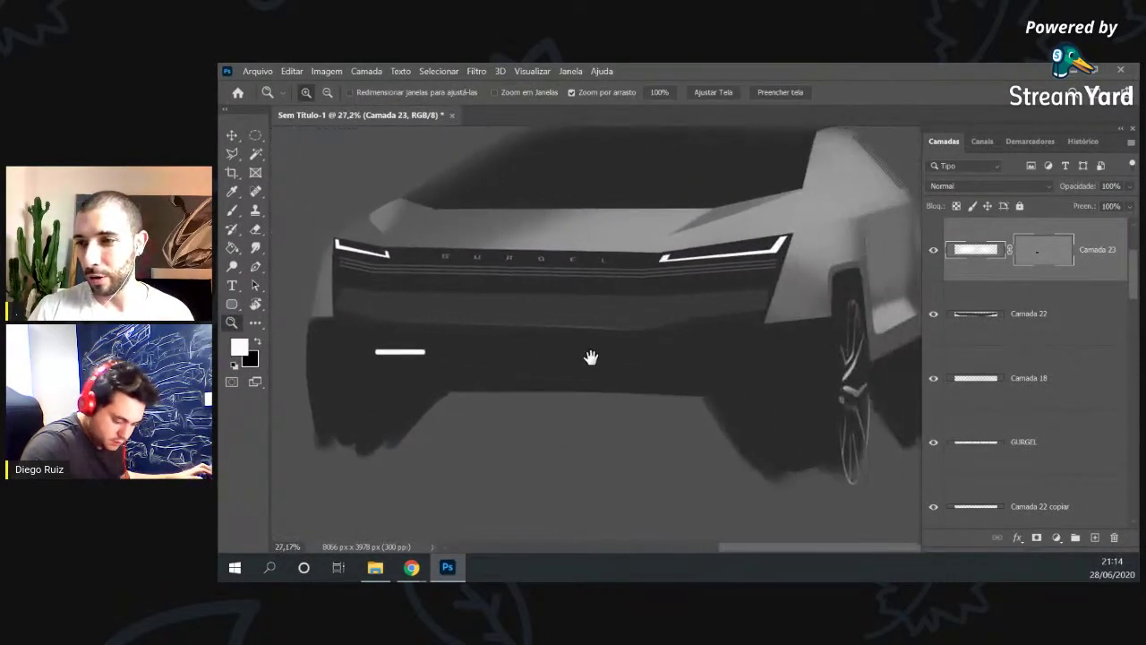
{"action": "left_click_drag", "start_coordinate": [411, 358], "coordinate": [664, 363]}
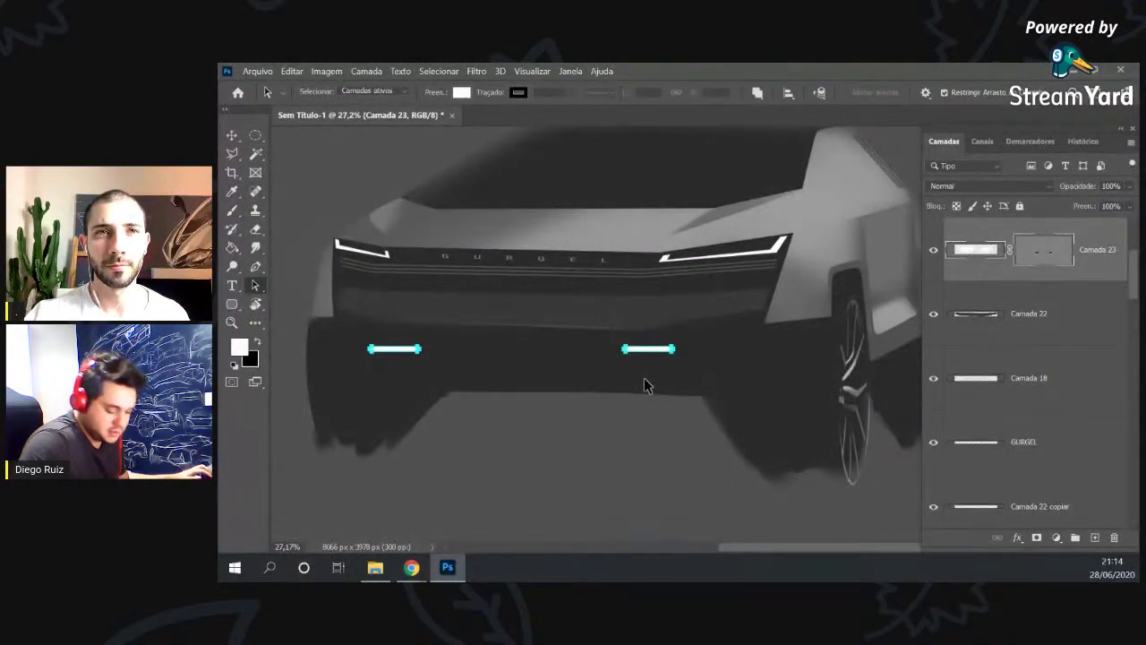
Extend the inner end of the near-side light bar slightly toward the bumper's centre.
{"action": "left_click", "coordinate": [618, 350]}
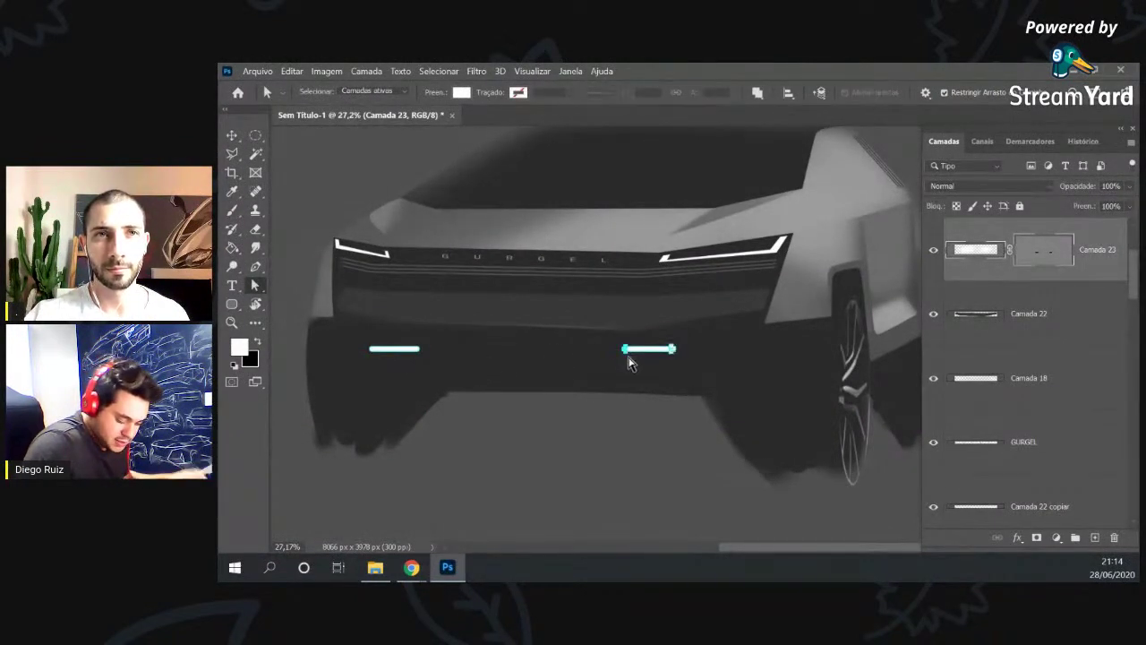
{"action": "left_click_drag", "start_coordinate": [625, 350], "coordinate": [611, 350]}
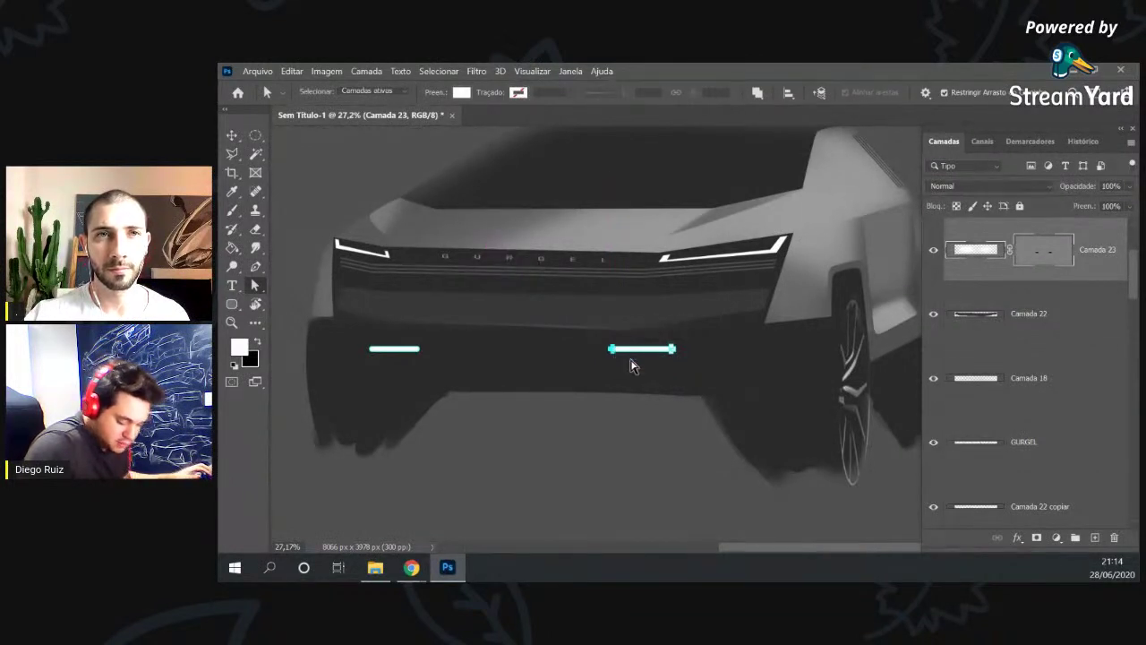
{"action": "left_click", "coordinate": [645, 369]}
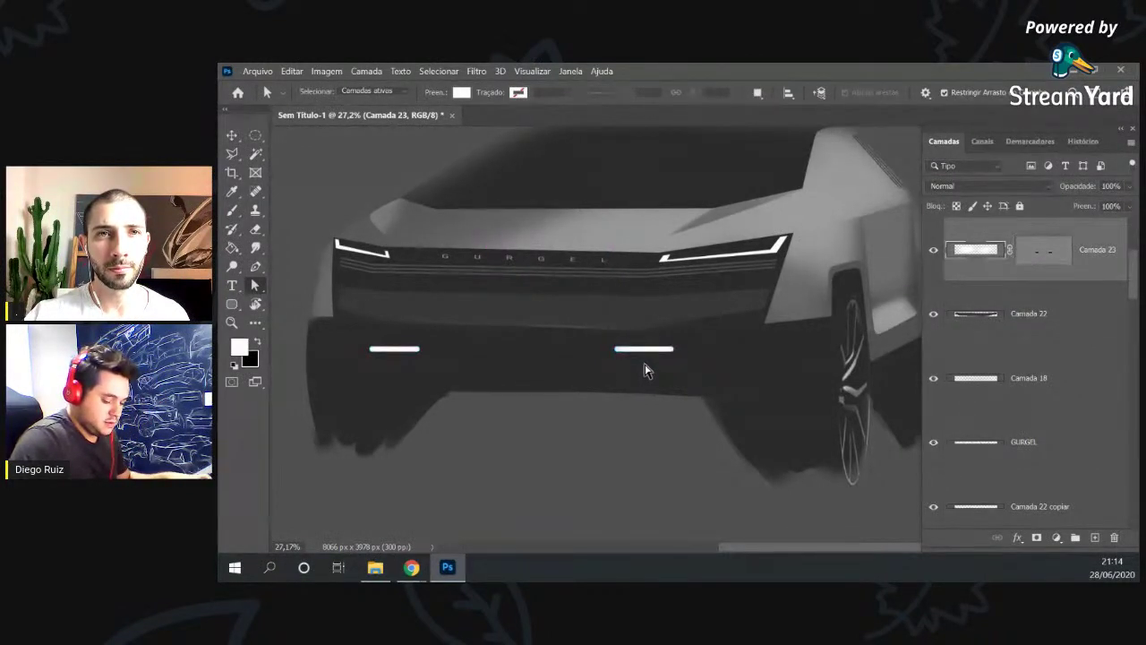
Shorten the inner end of the far-side light bar to suit the car's perspective.
{"action": "left_click", "coordinate": [418, 350]}
{"action": "left_click", "coordinate": [418, 364]}
{"action": "left_click", "coordinate": [412, 350]}
{"action": "left_click_drag", "start_coordinate": [408, 349], "coordinate": [412, 348]}
{"action": "left_click", "coordinate": [440, 367]}
Draw a thin side-mirror outline with the Pen tool on a new layer, beside the near windshield pillar.
{"action": "key", "text": "z"}
{"action": "left_click_drag", "start_coordinate": [543, 397], "coordinate": [535, 389]}
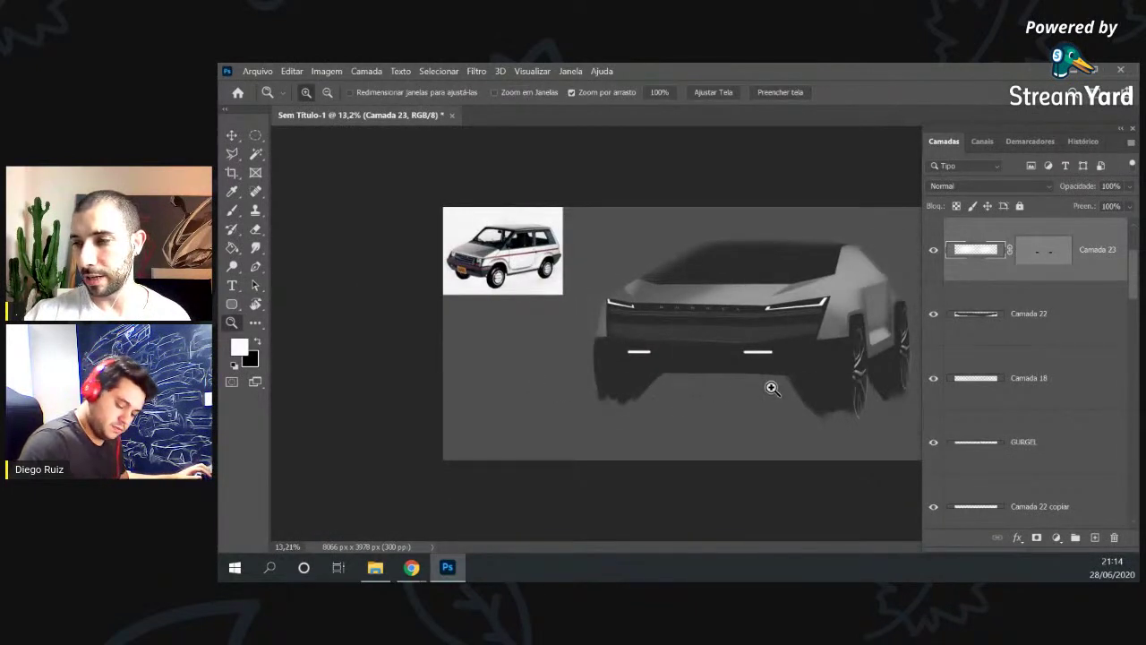
{"action": "key", "text": "ctrl+plus"}
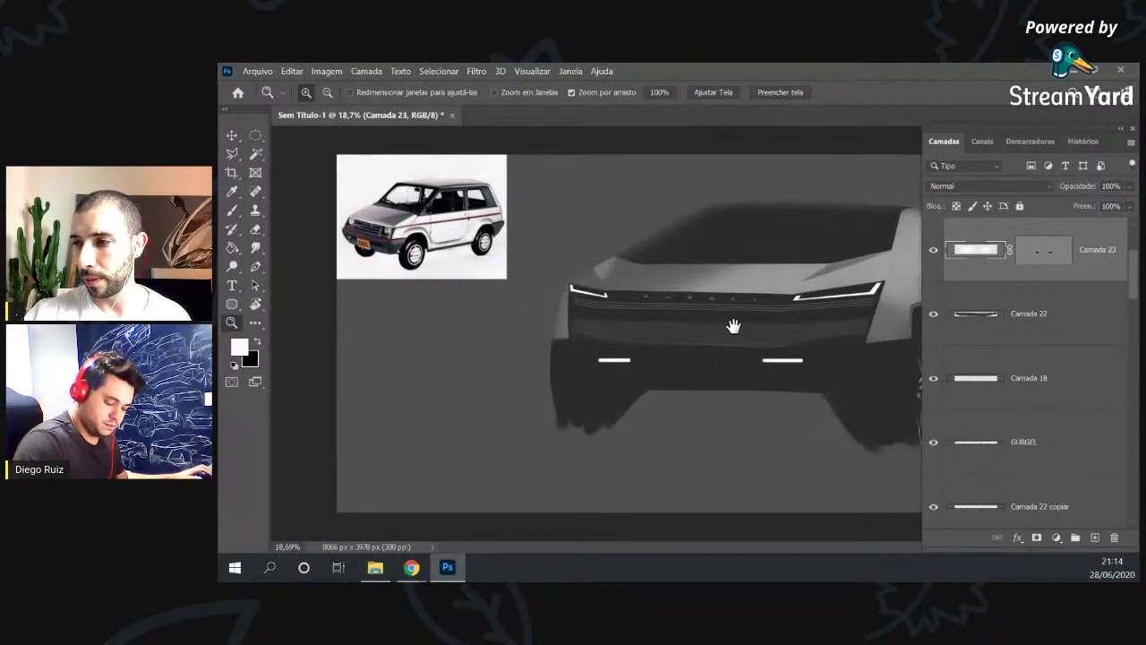
{"action": "mouse_move", "coordinate": [803, 325]}
{"action": "left_mouse_down"}
{"action": "mouse_move", "coordinate": [684, 332]}
{"action": "mouse_move", "coordinate": [775, 325]}
{"action": "mouse_move", "coordinate": [797, 307]}
{"action": "left_mouse_up"}
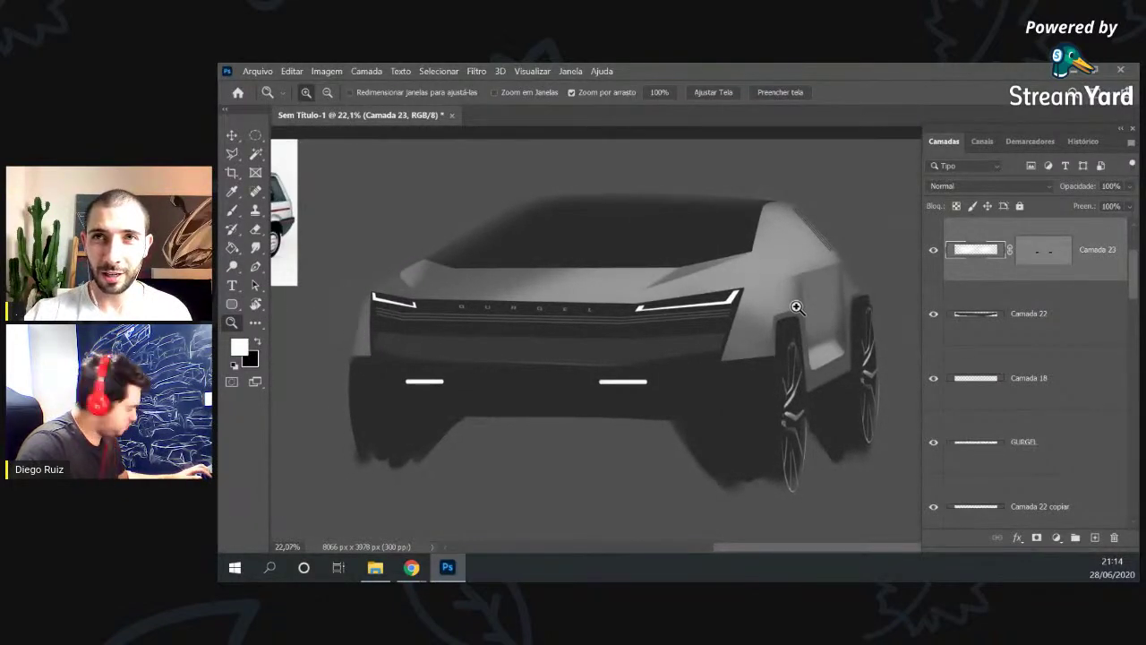
{"action": "left_click", "coordinate": [1094, 537]}
{"action": "key", "text": "p"}
{"action": "left_click", "coordinate": [771, 245]}
{"action": "left_click", "coordinate": [802, 248]}
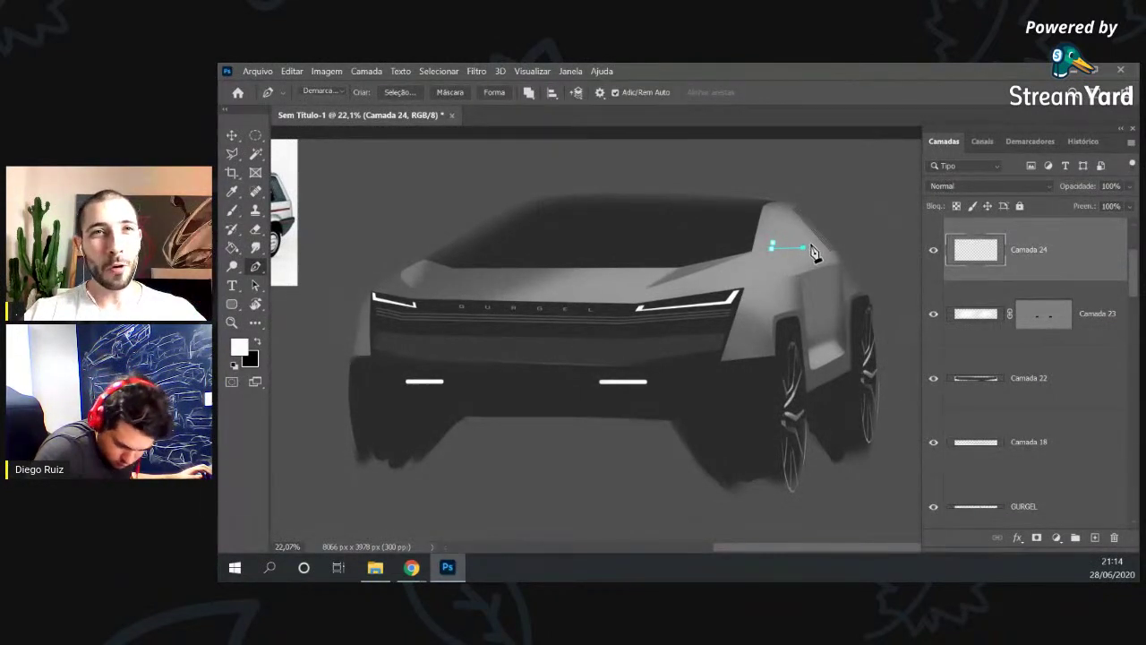
{"action": "left_click", "coordinate": [809, 242]}
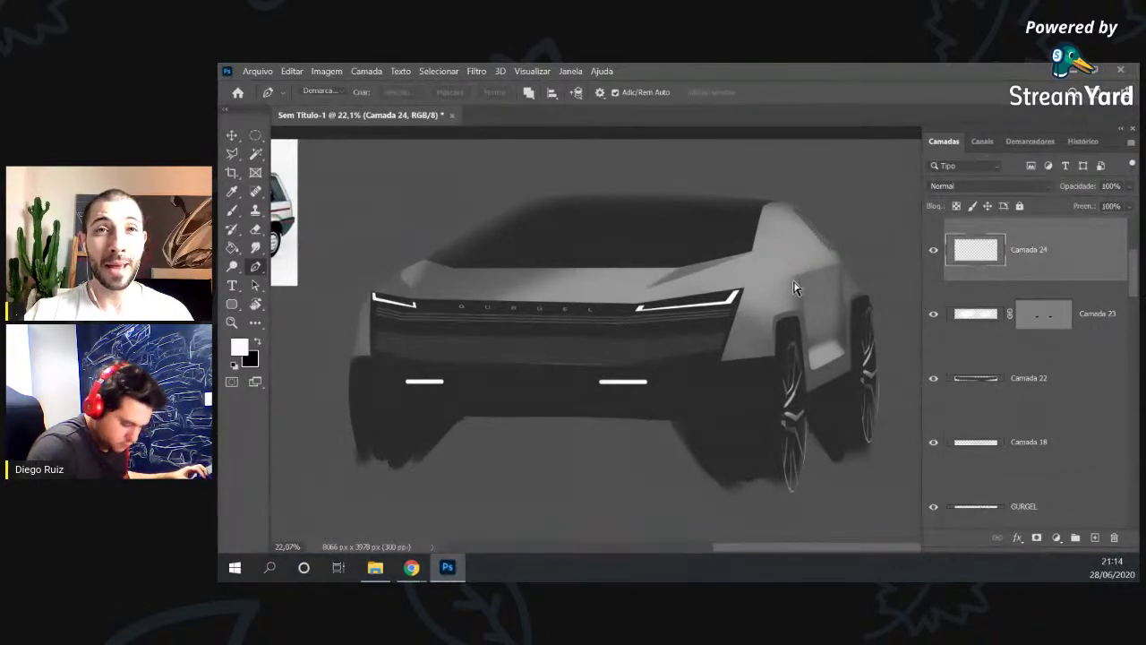
Fill the mirror shape with the dark colour sampled from the bumper and adjust its outer end.
{"action": "key", "text": "i"}
{"action": "left_click", "coordinate": [721, 376]}
{"action": "key", "text": "b"}
{"action": "left_click", "coordinate": [776, 249]}
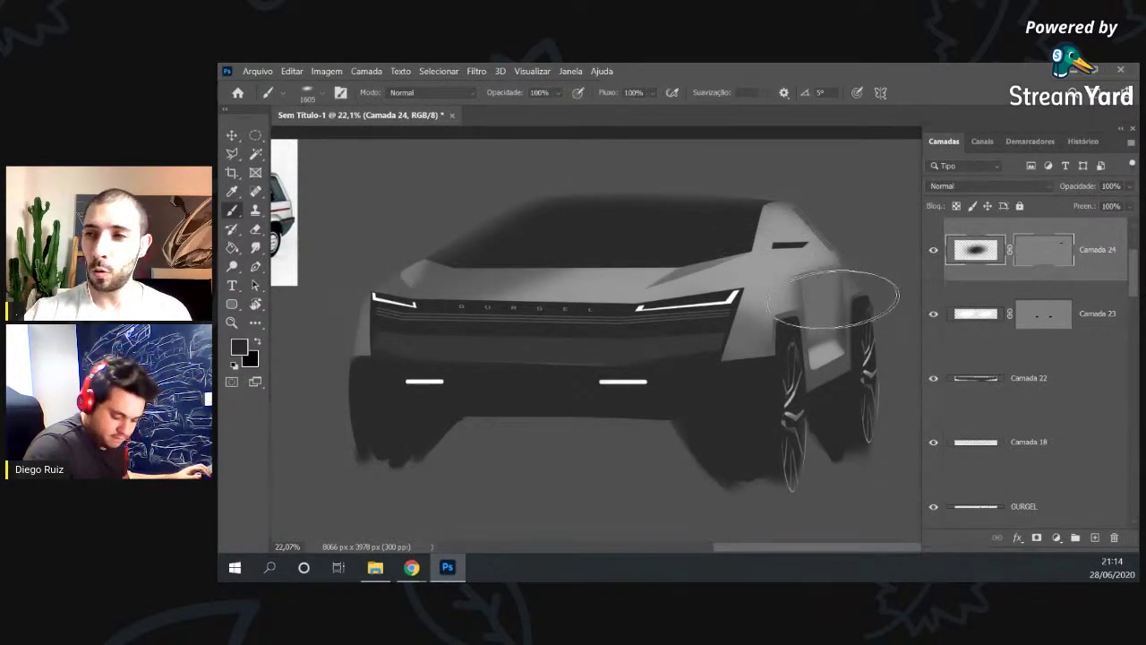
{"action": "key", "text": "a"}
{"action": "left_click", "coordinate": [817, 248]}
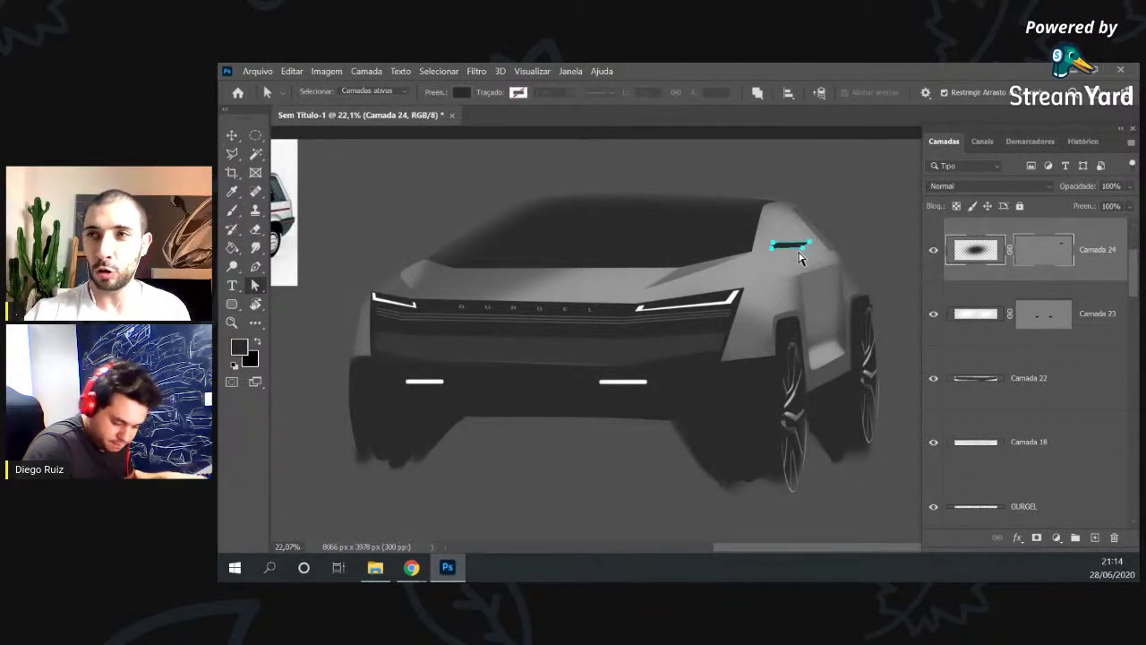
{"action": "left_click", "coordinate": [803, 264]}
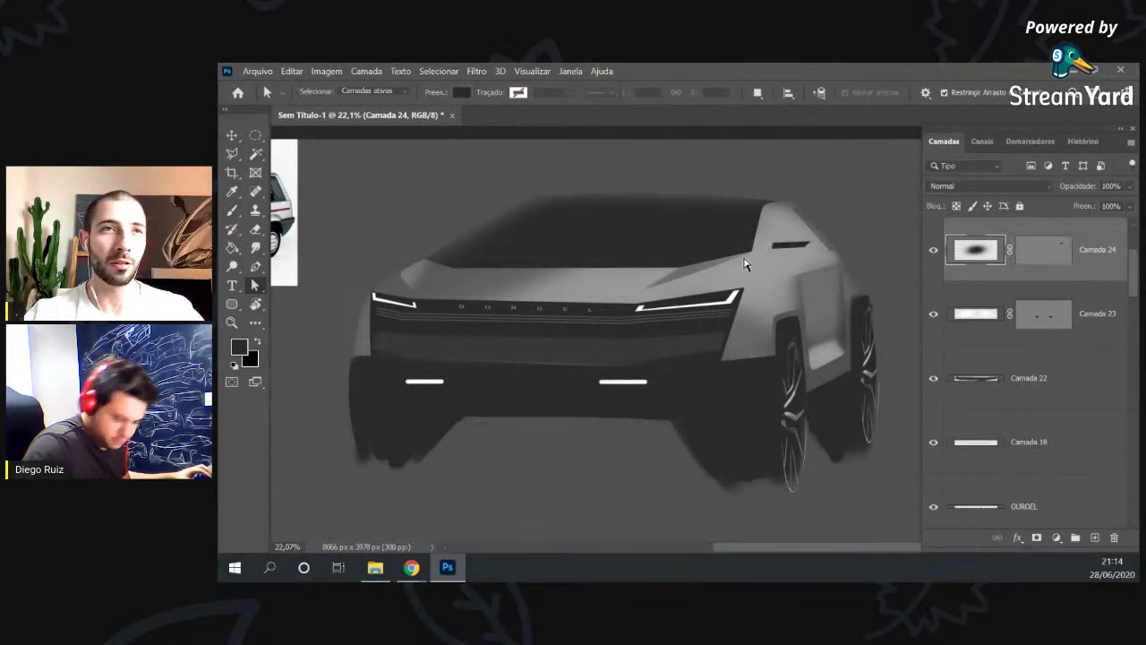
Copy the side-mirror shape to the far side of the windshield and flip it by moving its outer points across.
{"action": "left_click", "coordinate": [788, 249]}
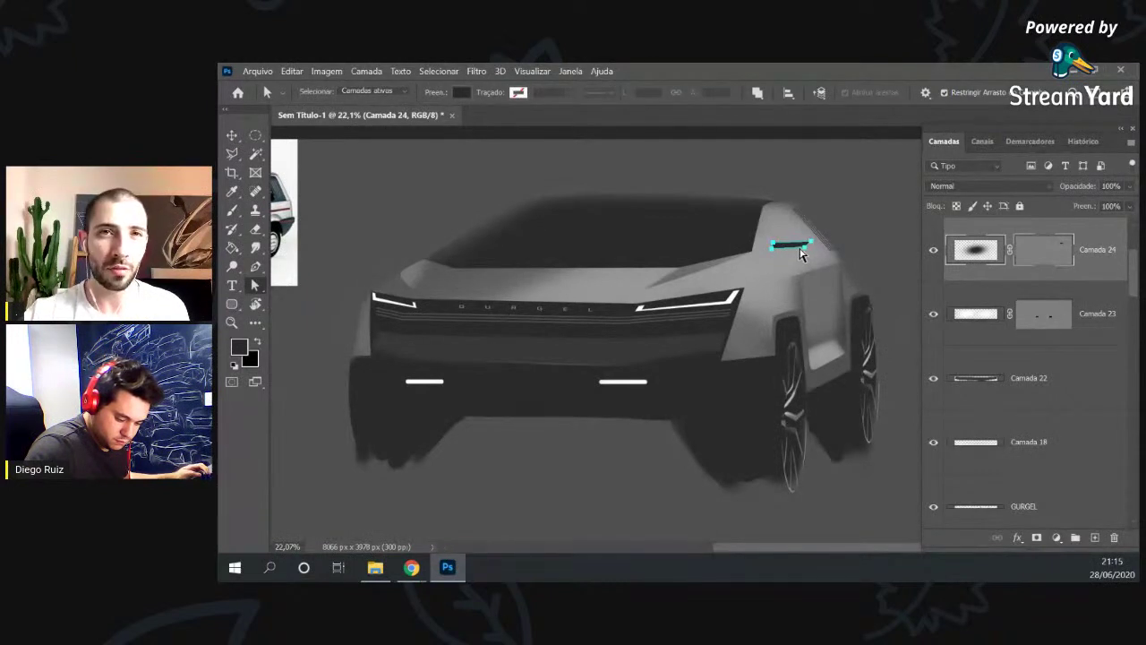
{"action": "left_click_drag", "start_coordinate": [801, 254], "coordinate": [407, 253]}
{"action": "key", "text": "p"}
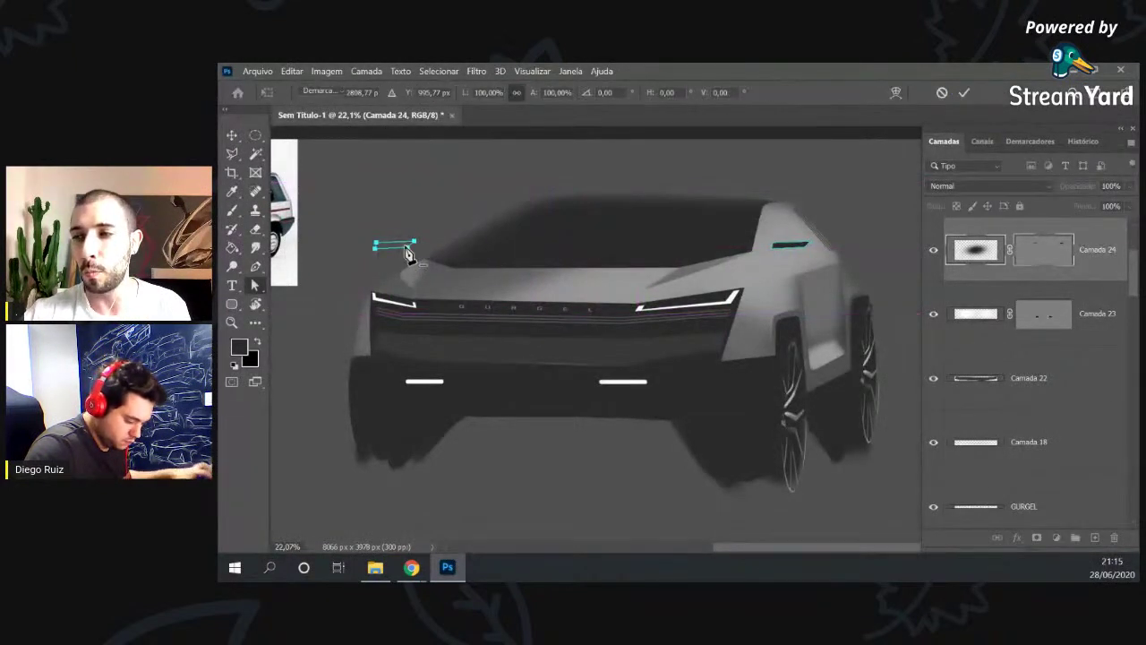
{"action": "right_click", "coordinate": [407, 254]}
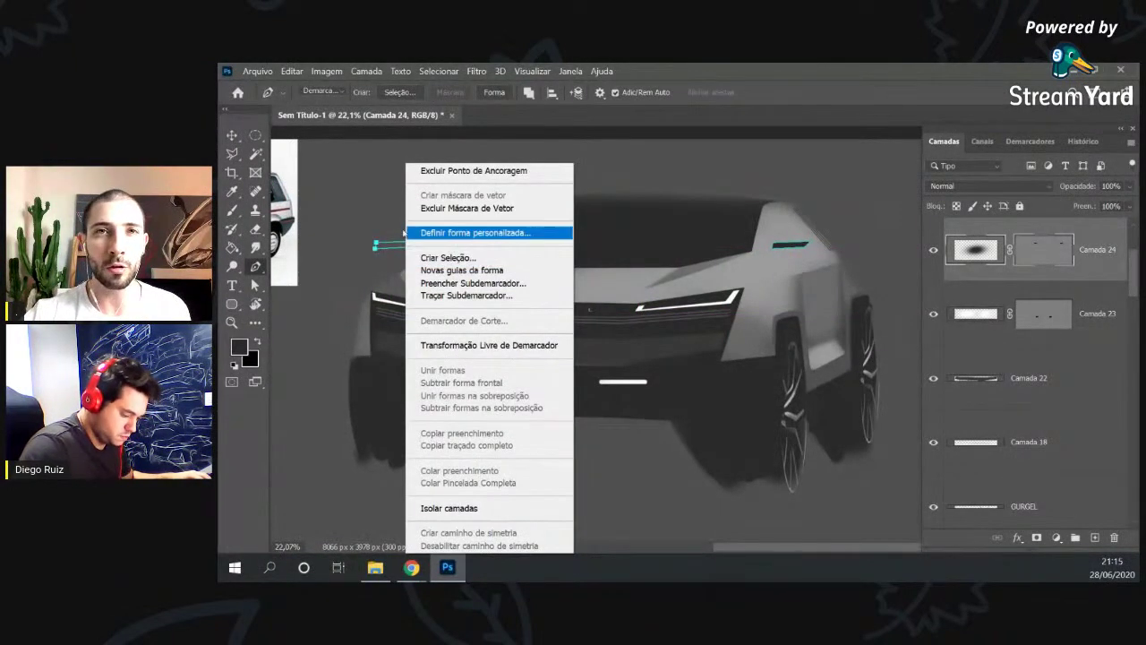
{"action": "left_click", "coordinate": [364, 247]}
{"action": "key", "text": "a"}
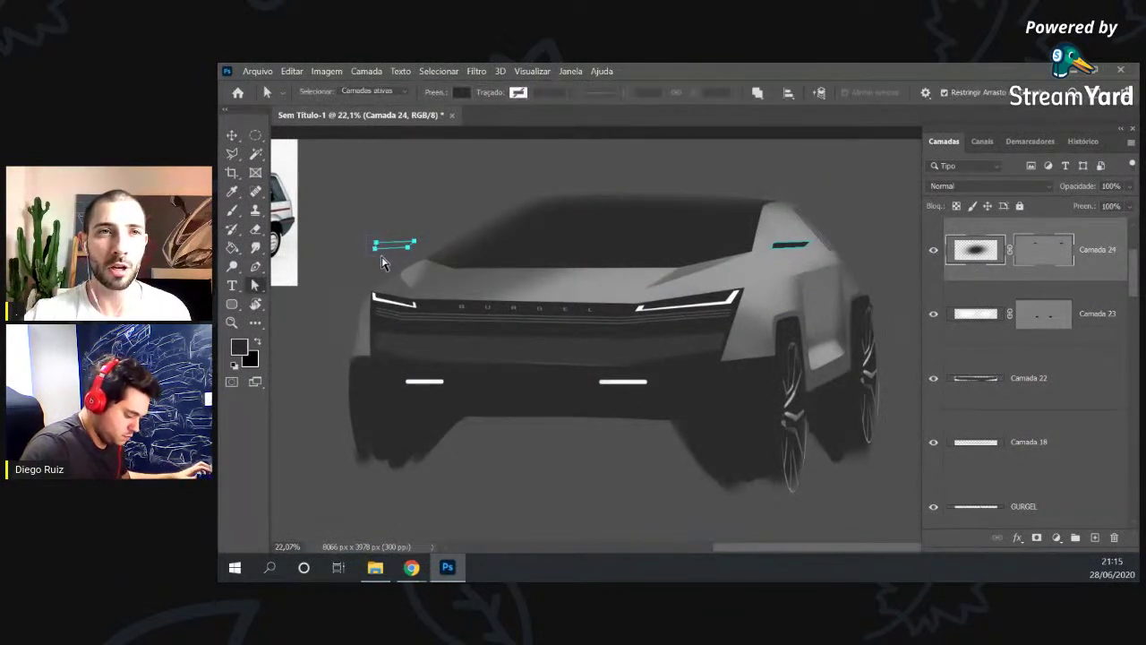
{"action": "left_click_drag", "start_coordinate": [376, 255], "coordinate": [435, 257]}
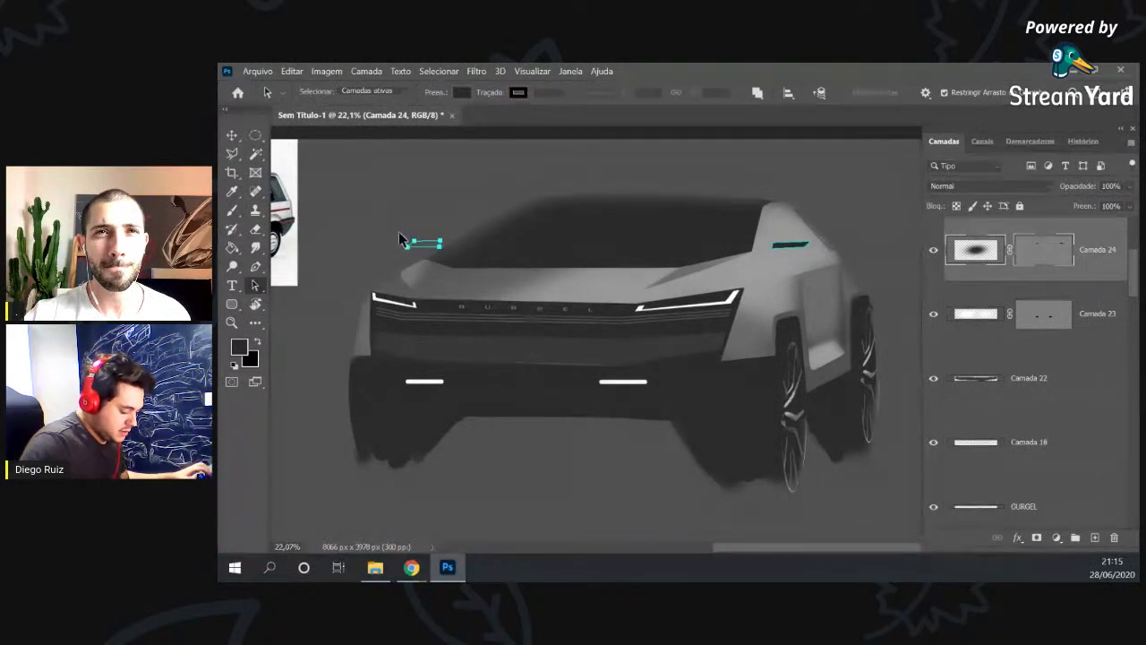
Resize and reposition the far-side mirror shape beside the windshield's corner, refining its outer point.
{"action": "key", "text": "ctrl+t"}
{"action": "left_click_drag", "start_coordinate": [441, 243], "coordinate": [421, 255]}
{"action": "key", "text": "Return"}
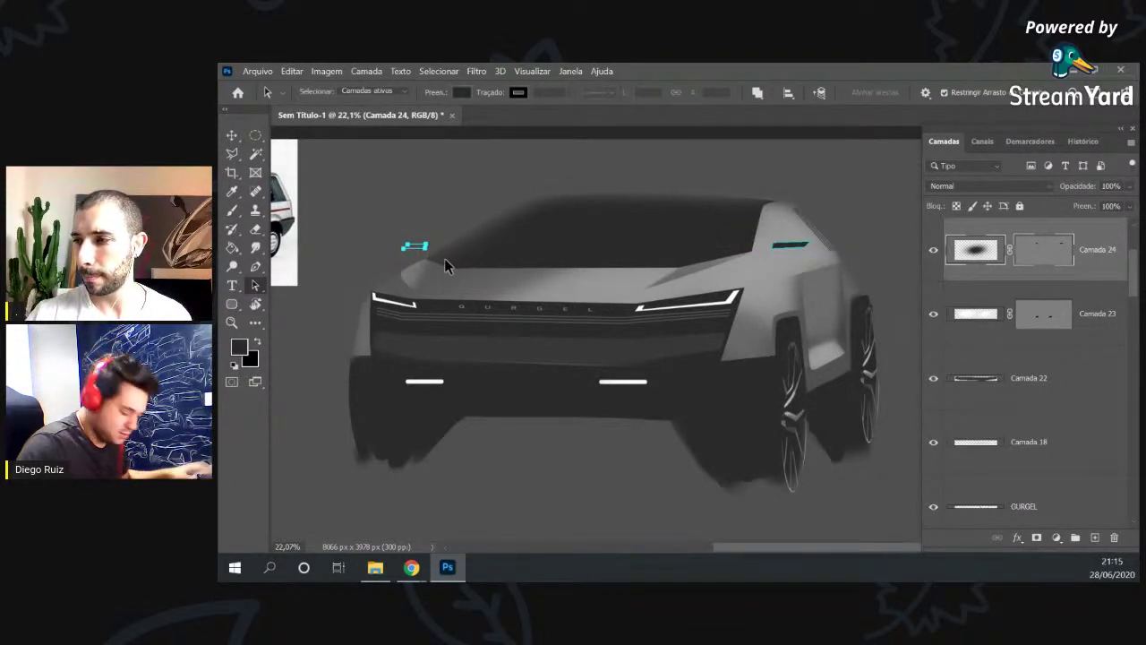
{"action": "left_click", "coordinate": [408, 244]}
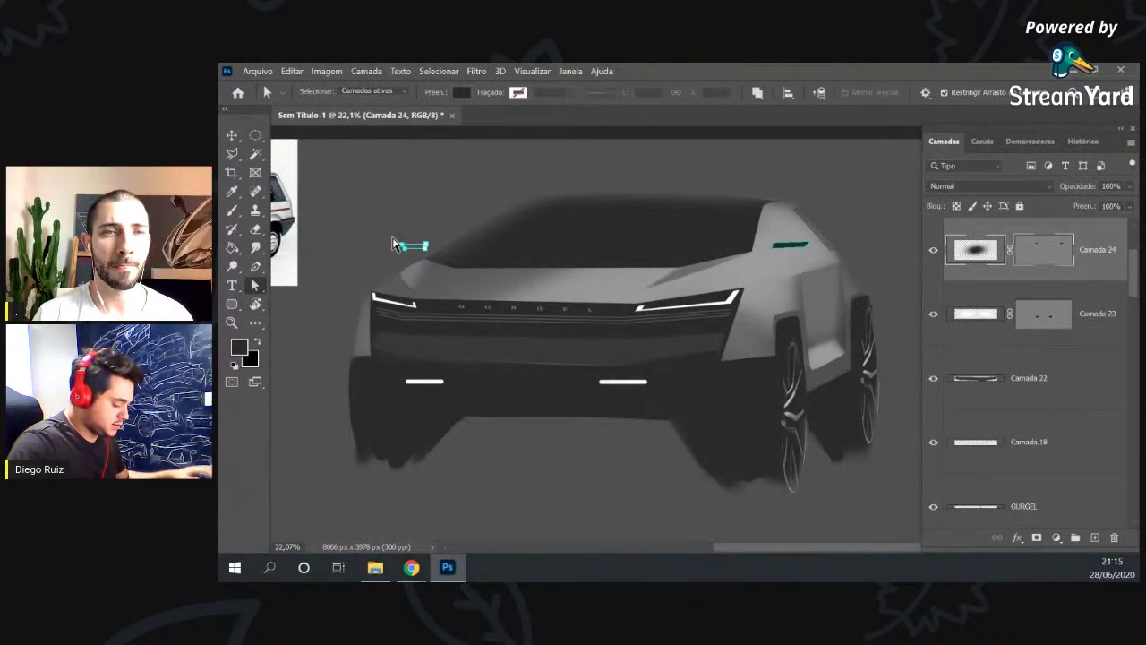
{"action": "left_click", "coordinate": [430, 262]}
Paint the far-side mirror shape with the same dark colour.
{"action": "key", "text": "b"}
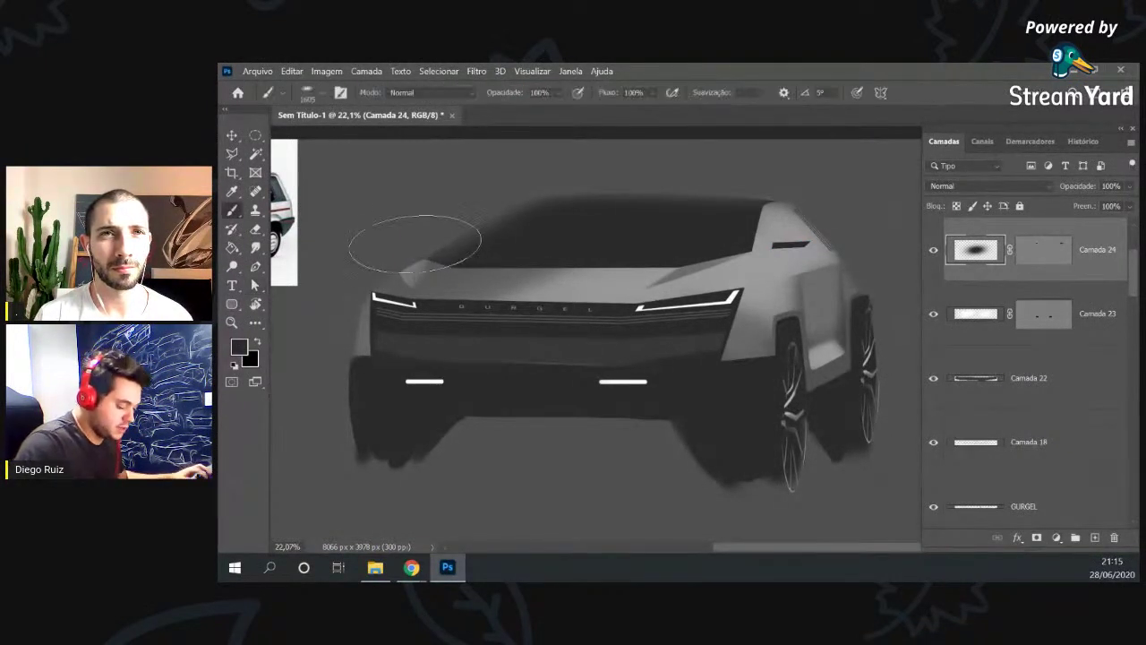
{"action": "left_click", "coordinate": [428, 250]}
{"action": "key", "text": "a"}
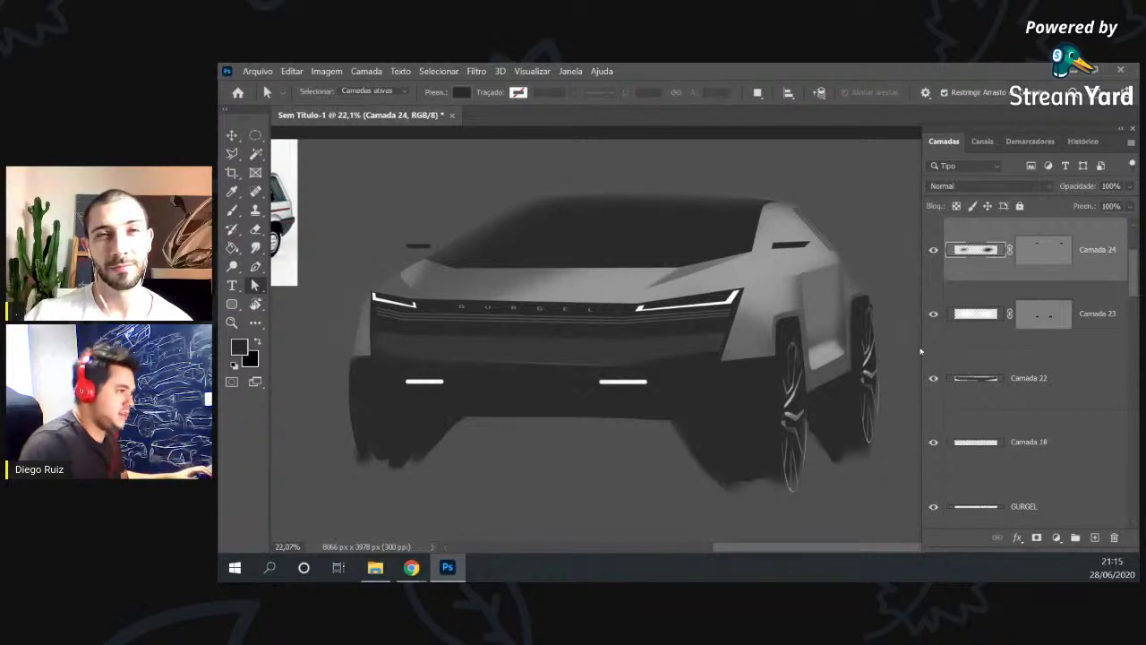
Select the body-side layer Camada 8 and shade the front fender with a dark tone sampled beneath the body.
{"action": "key", "text": "v"}
{"action": "right_click", "coordinate": [770, 334]}
{"action": "left_click", "coordinate": [786, 342]}
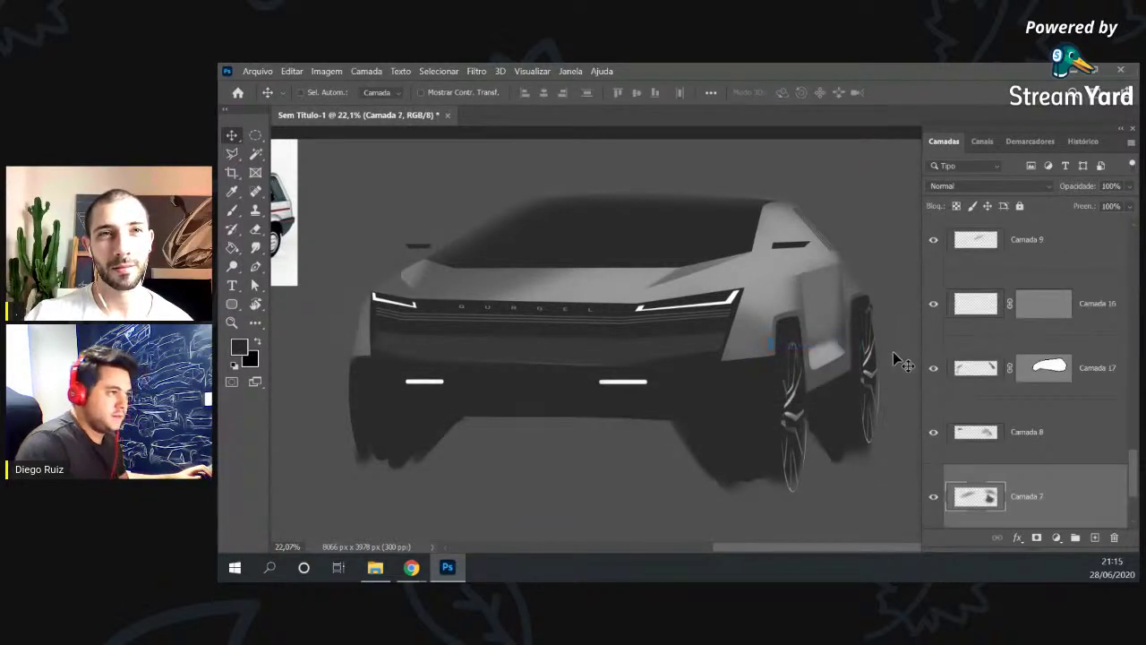
{"action": "right_click", "coordinate": [812, 320]}
{"action": "left_click", "coordinate": [831, 333]}
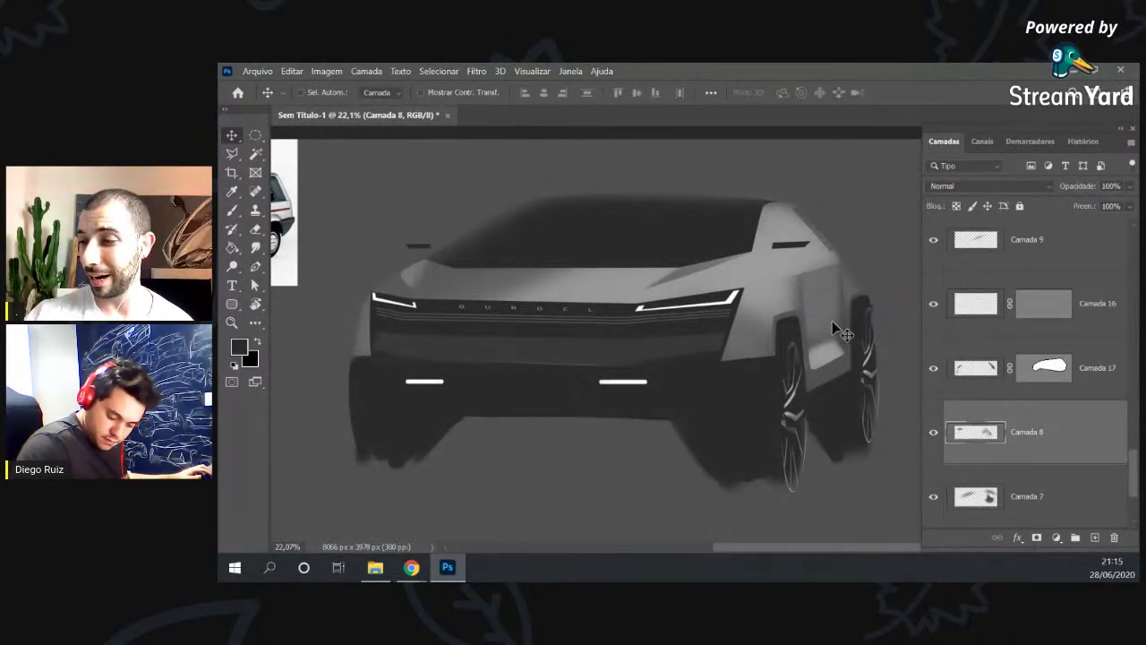
{"action": "key", "text": "b"}
{"action": "left_click", "coordinate": [792, 309], "text": "alt"}
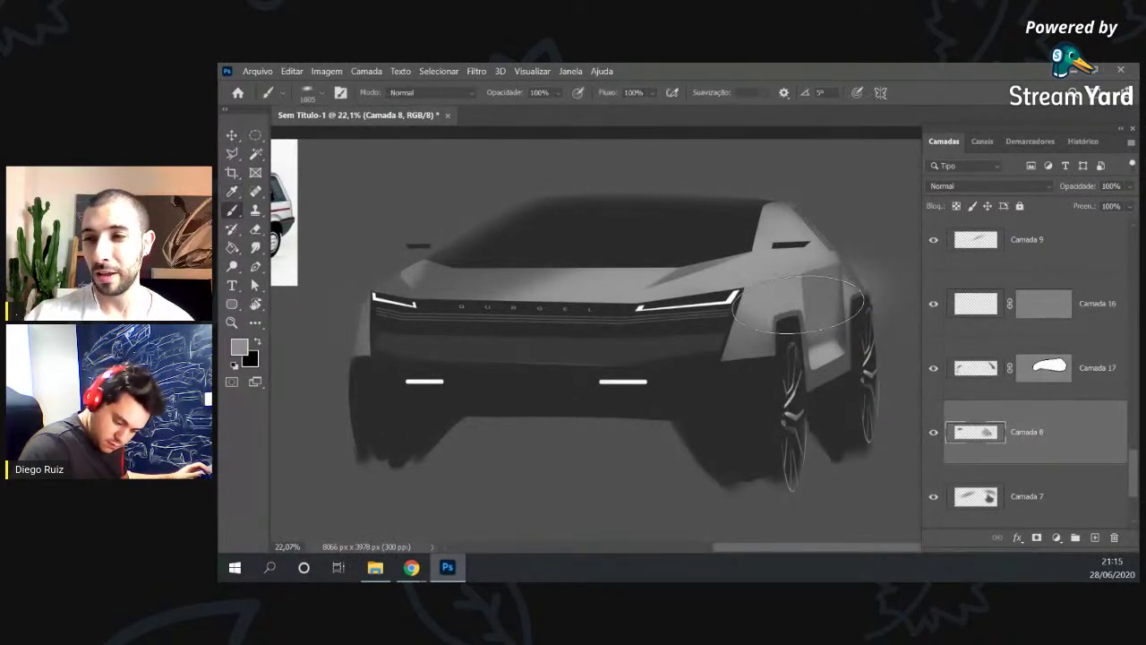
{"action": "key", "text": "e"}
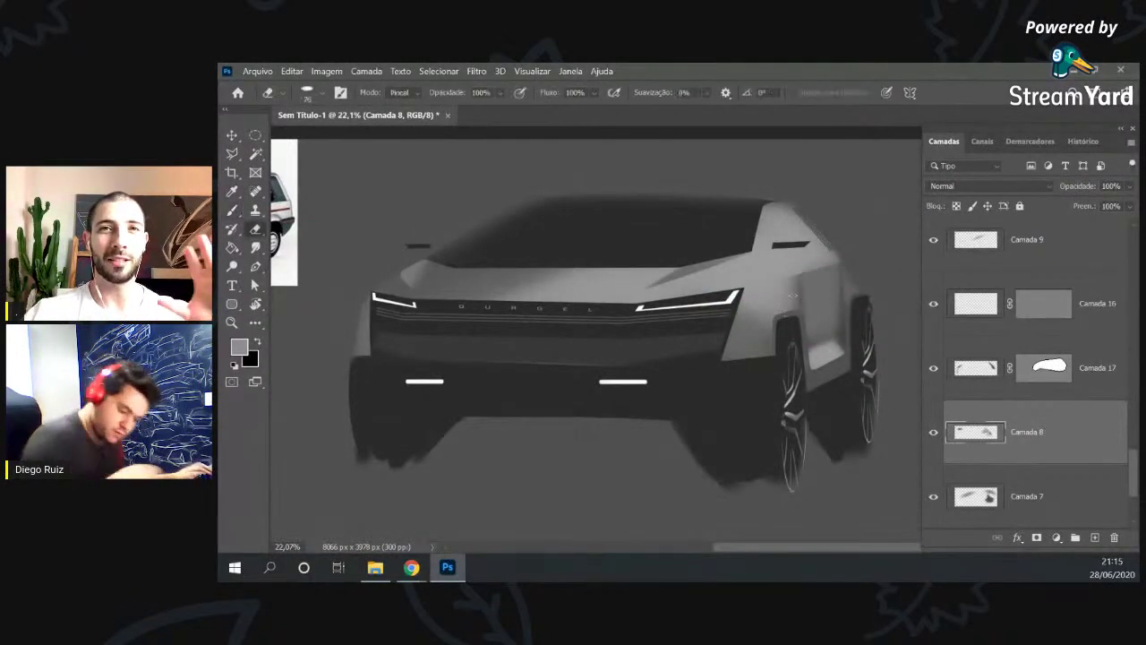
{"action": "key", "text": "b"}
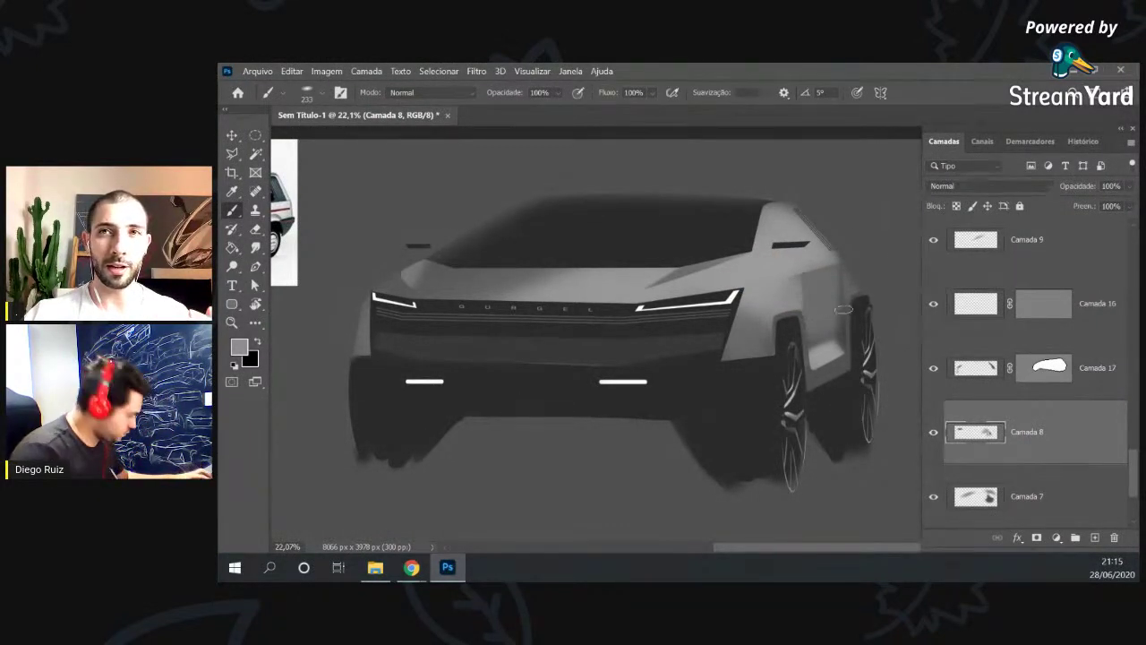
{"action": "left_click", "coordinate": [834, 397], "text": "alt"}
{"action": "left_click_drag", "start_coordinate": [750, 346], "coordinate": [776, 348]}
{"action": "mouse_move", "coordinate": [708, 326]}
{"action": "left_mouse_down"}
{"action": "mouse_move", "coordinate": [711, 349]}
{"action": "mouse_move", "coordinate": [776, 336]}
{"action": "mouse_move", "coordinate": [761, 297]}
{"action": "left_mouse_up"}
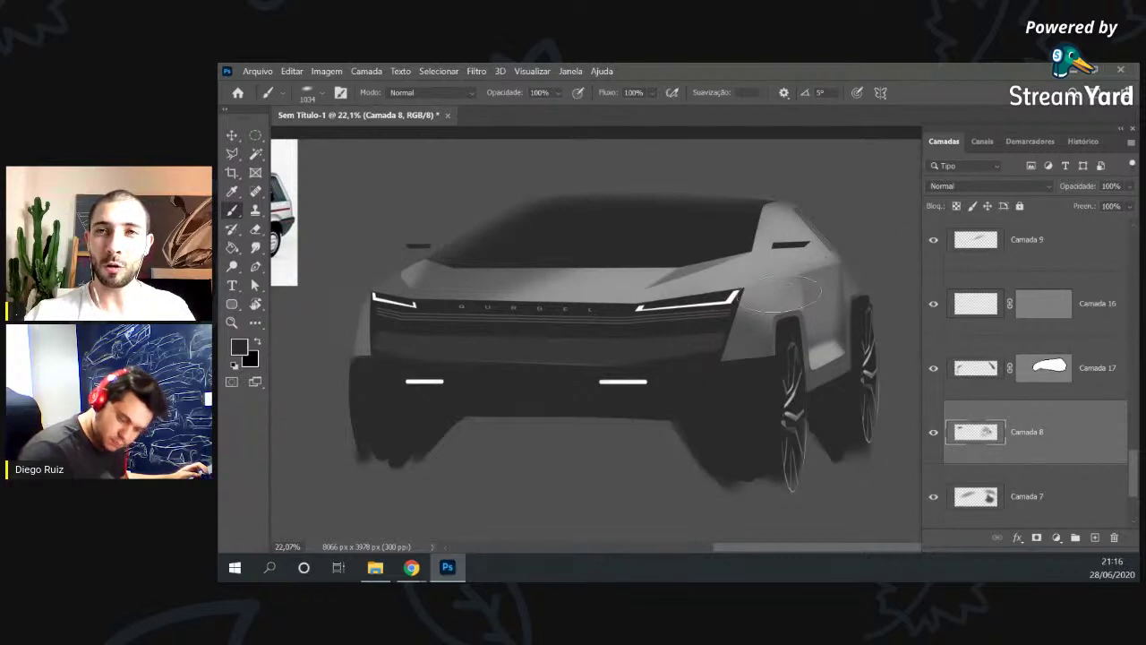
Mask the car's side shoulder with a polygonal lasso selection and brush dark shading along it behind the mirror.
{"action": "left_click", "coordinate": [232, 153]}
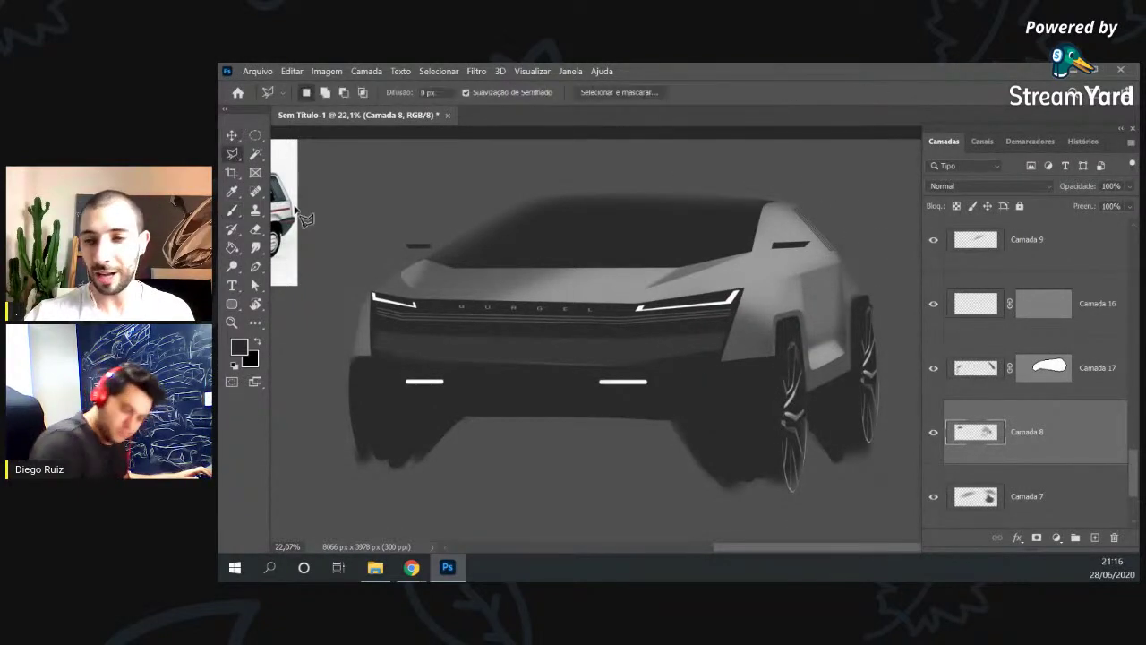
{"action": "mouse_move", "coordinate": [641, 309]}
{"action": "left_mouse_down"}
{"action": "mouse_move", "coordinate": [788, 286]}
{"action": "mouse_move", "coordinate": [856, 259]}
{"action": "mouse_move", "coordinate": [814, 178]}
{"action": "mouse_move", "coordinate": [732, 186]}
{"action": "mouse_move", "coordinate": [635, 268]}
{"action": "mouse_move", "coordinate": [643, 310]}
{"action": "left_mouse_up"}
{"action": "key", "text": "b"}
{"action": "left_click_drag", "start_coordinate": [790, 239], "coordinate": [844, 263]}
{"action": "key", "text": "ctrl+d"}
{"action": "key", "text": "ctrl+z"}
{"action": "left_click_drag", "start_coordinate": [834, 224], "coordinate": [824, 192]}
{"action": "key", "text": "ctrl+d"}
Soften the new shading along the windshield pillar and shoulder with a resized eraser.
{"action": "key", "text": "e"}
{"action": "right_click", "coordinate": [844, 218], "text": "alt"}
{"action": "left_click_drag", "start_coordinate": [793, 180], "coordinate": [836, 225]}
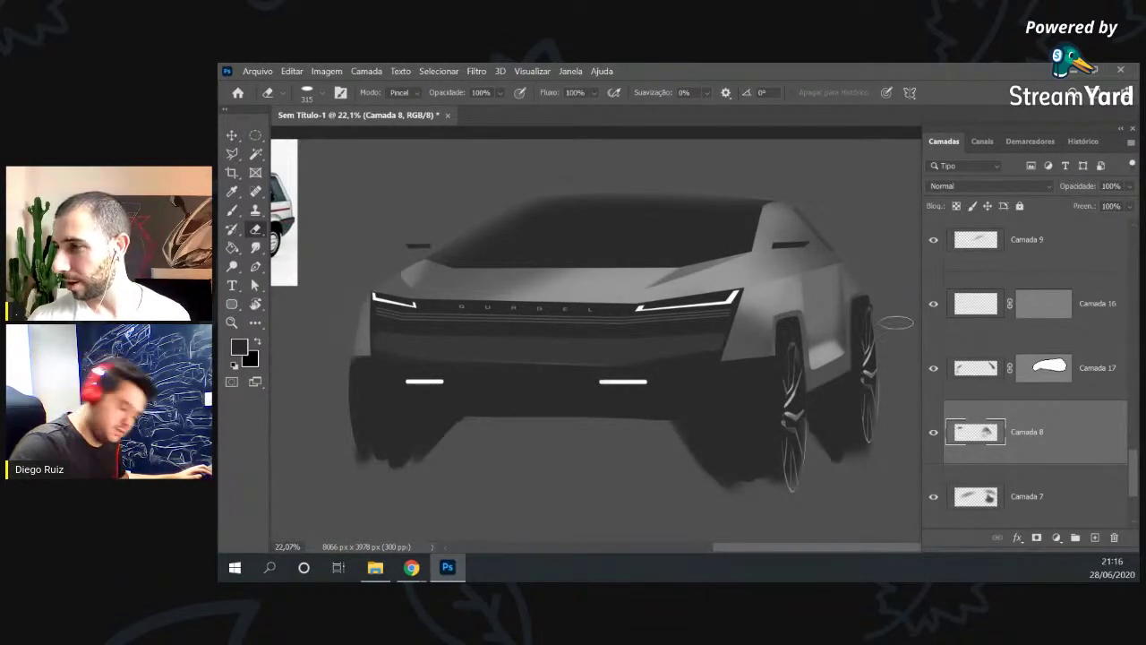
Select the door-panel layer Camada 14 and repaint its upper part with greys sampled from the body side.
{"action": "right_click", "coordinate": [813, 341], "text": "ctrl"}
{"action": "left_click", "coordinate": [842, 350]}
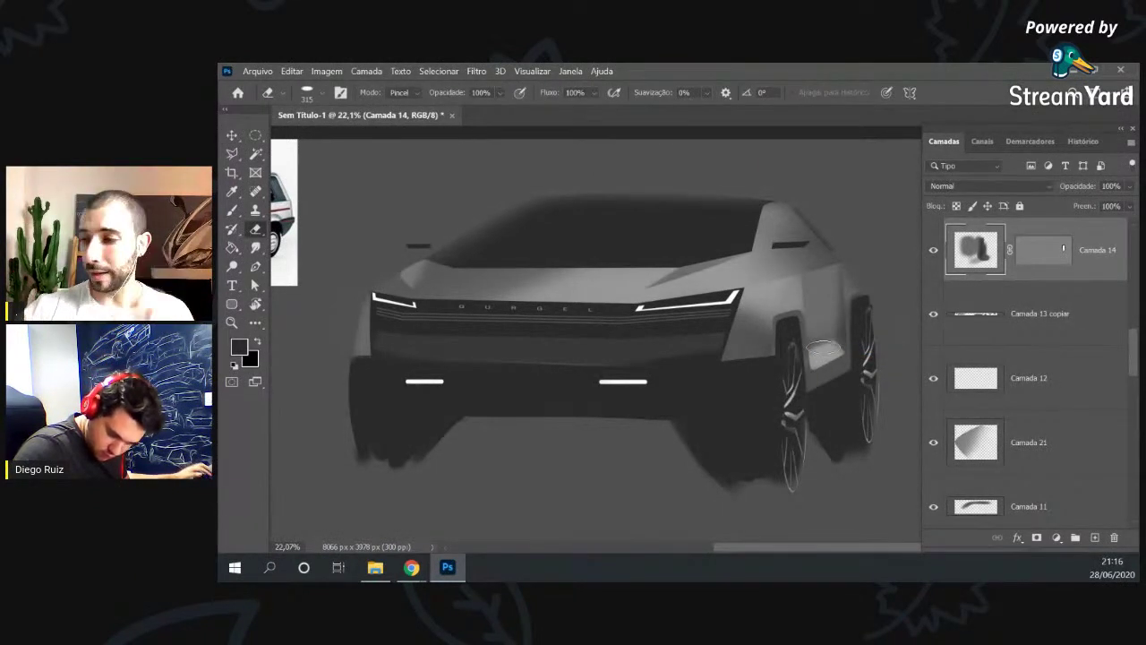
{"action": "key", "text": "b"}
{"action": "left_click", "coordinate": [829, 330], "text": "alt"}
{"action": "left_click", "coordinate": [829, 299], "text": "alt"}
{"action": "mouse_move", "coordinate": [829, 299]}
{"action": "left_mouse_down"}
{"action": "mouse_move", "coordinate": [820, 278]}
{"action": "mouse_move", "coordinate": [771, 267]}
{"action": "mouse_move", "coordinate": [781, 268]}
{"action": "left_mouse_up"}
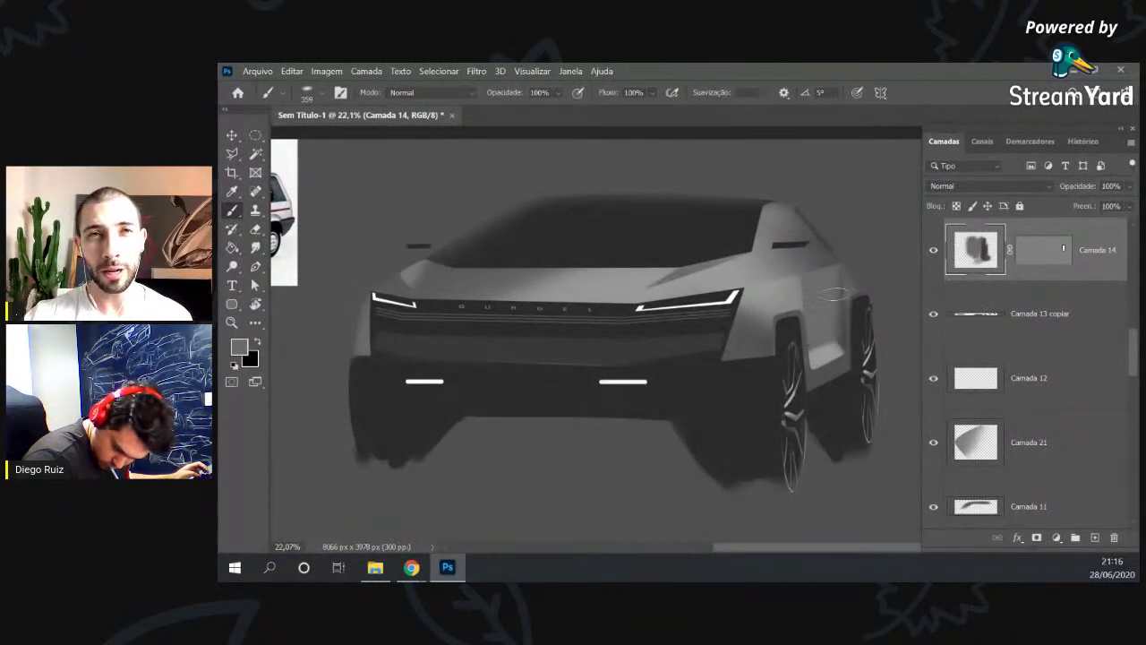
{"action": "mouse_move", "coordinate": [835, 280]}
{"action": "left_mouse_down"}
{"action": "mouse_move", "coordinate": [847, 325]}
{"action": "mouse_move", "coordinate": [822, 267]}
{"action": "left_mouse_up"}
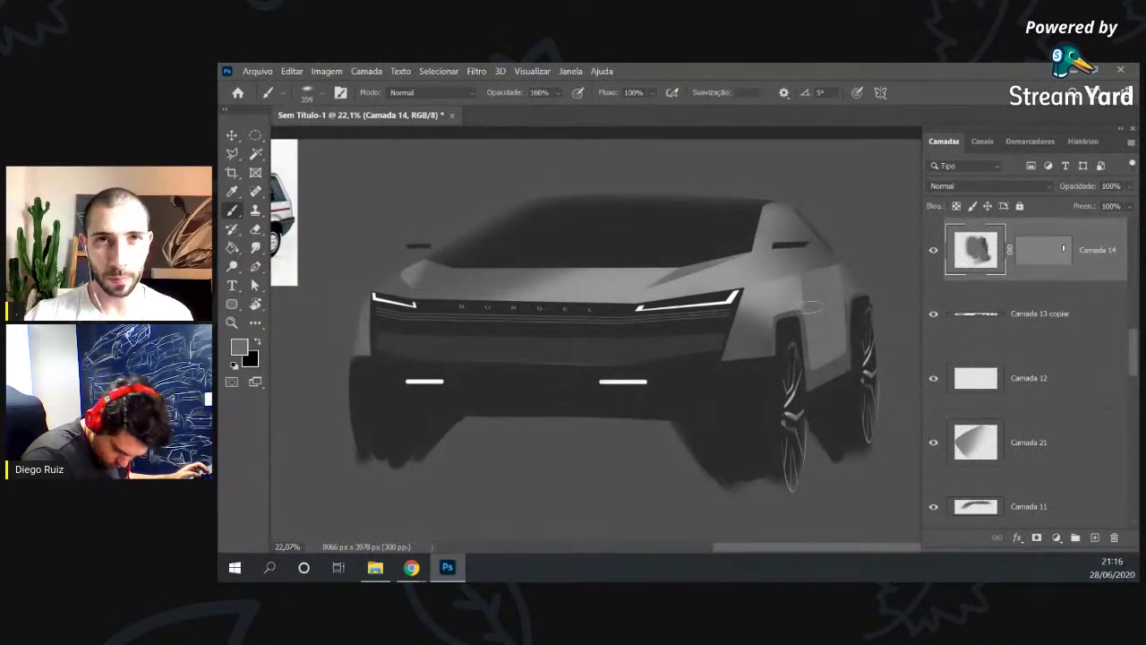
Lighten the lower door panel with grey sampled from the hood and deepen its shading with the dark underbody tone.
{"action": "left_click", "coordinate": [660, 294], "text": "alt"}
{"action": "left_click_drag", "start_coordinate": [825, 362], "coordinate": [847, 364]}
{"action": "right_click", "coordinate": [824, 353], "text": "alt"}
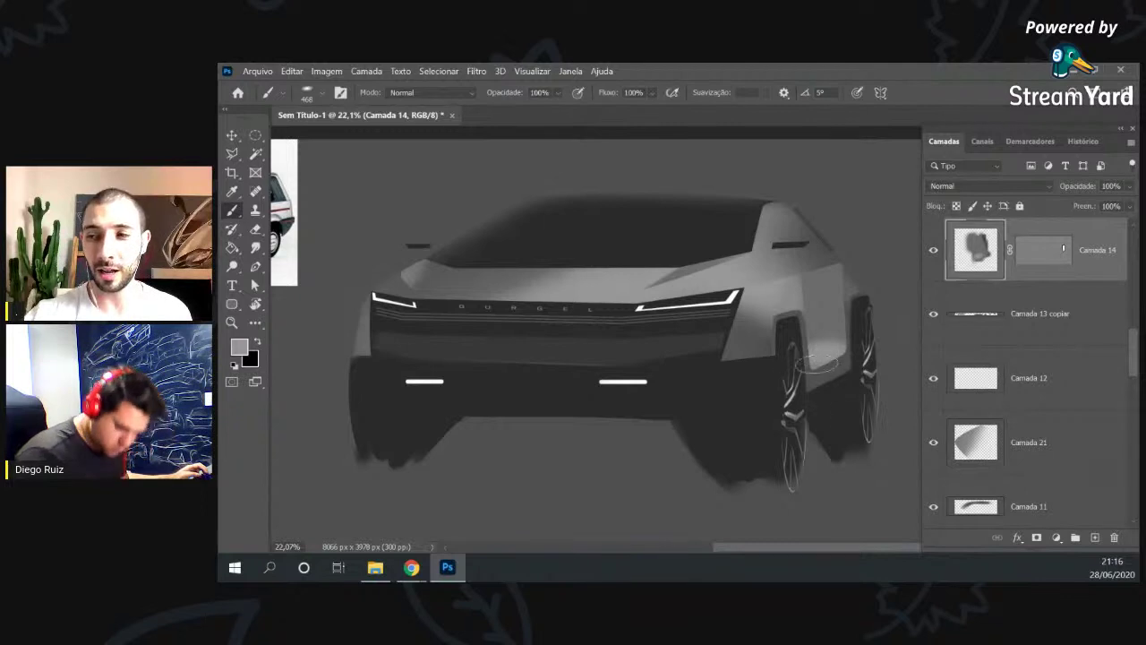
{"action": "left_click", "coordinate": [848, 407], "text": "alt"}
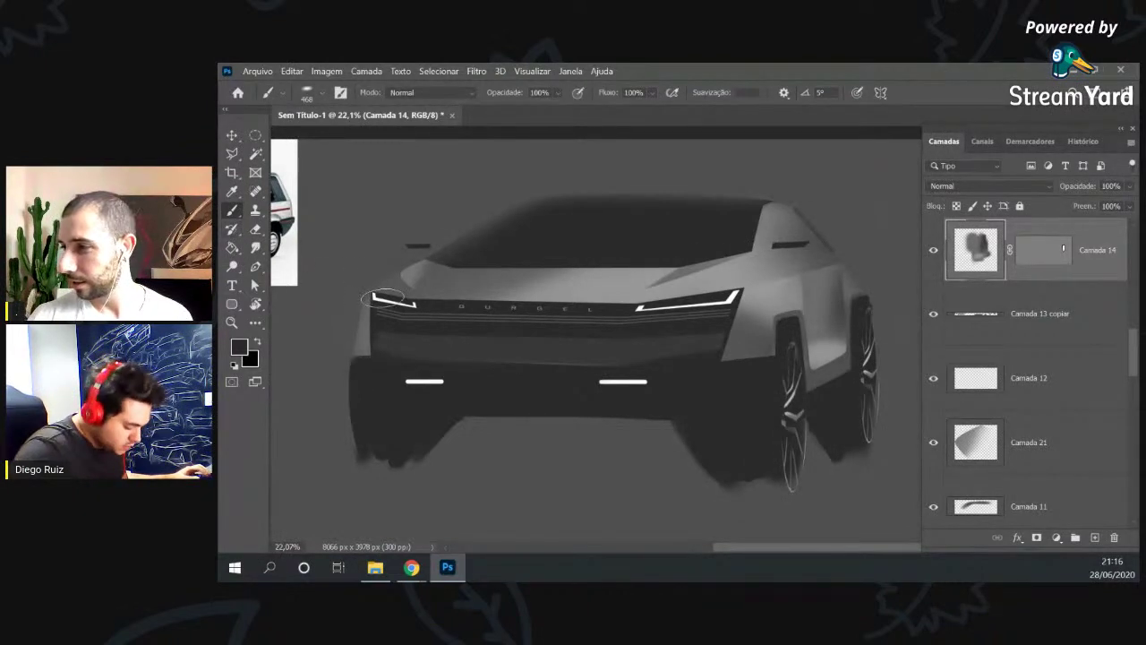
{"action": "key", "text": "v"}
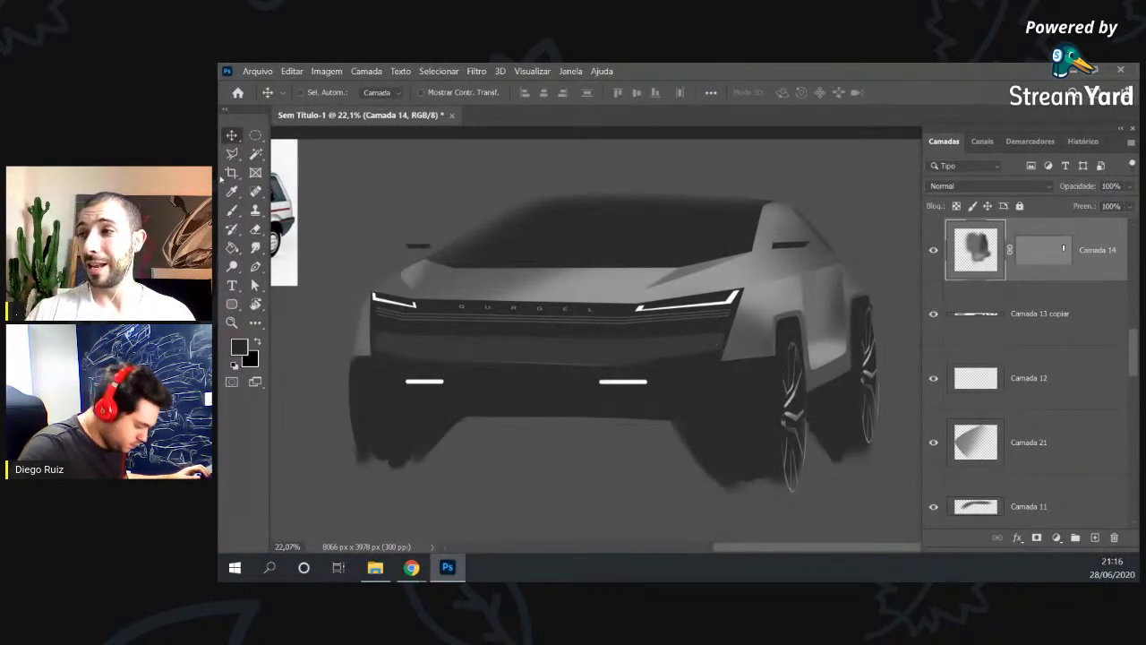
{"action": "left_click", "coordinate": [232, 153]}
{"action": "left_click", "coordinate": [716, 360]}
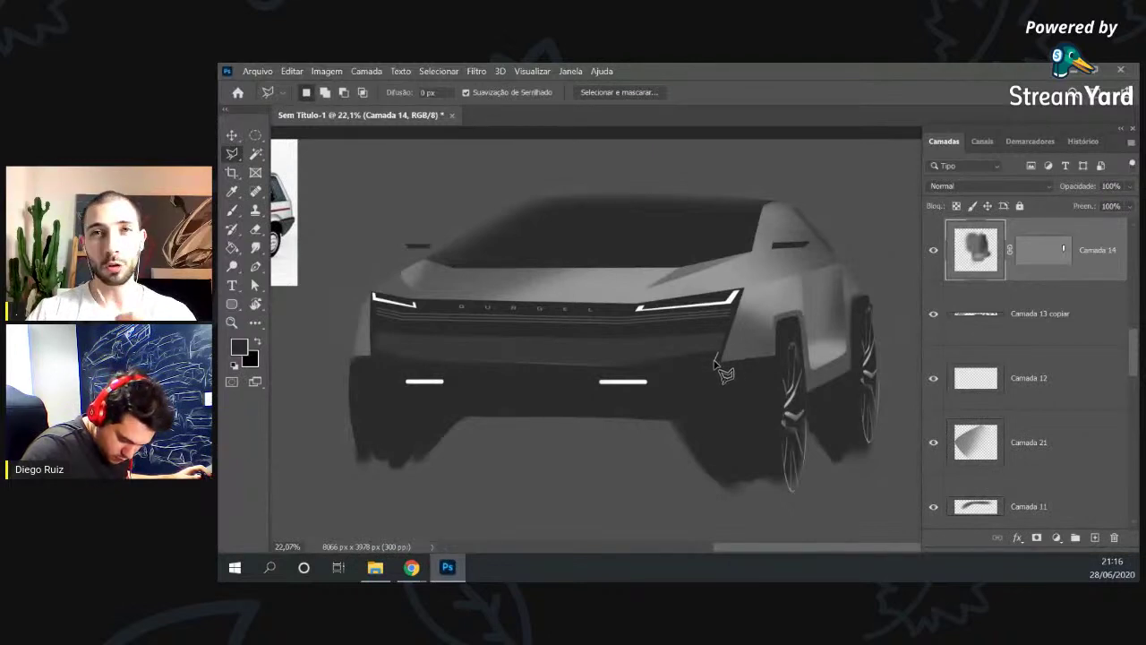
{"action": "left_click", "coordinate": [640, 366]}
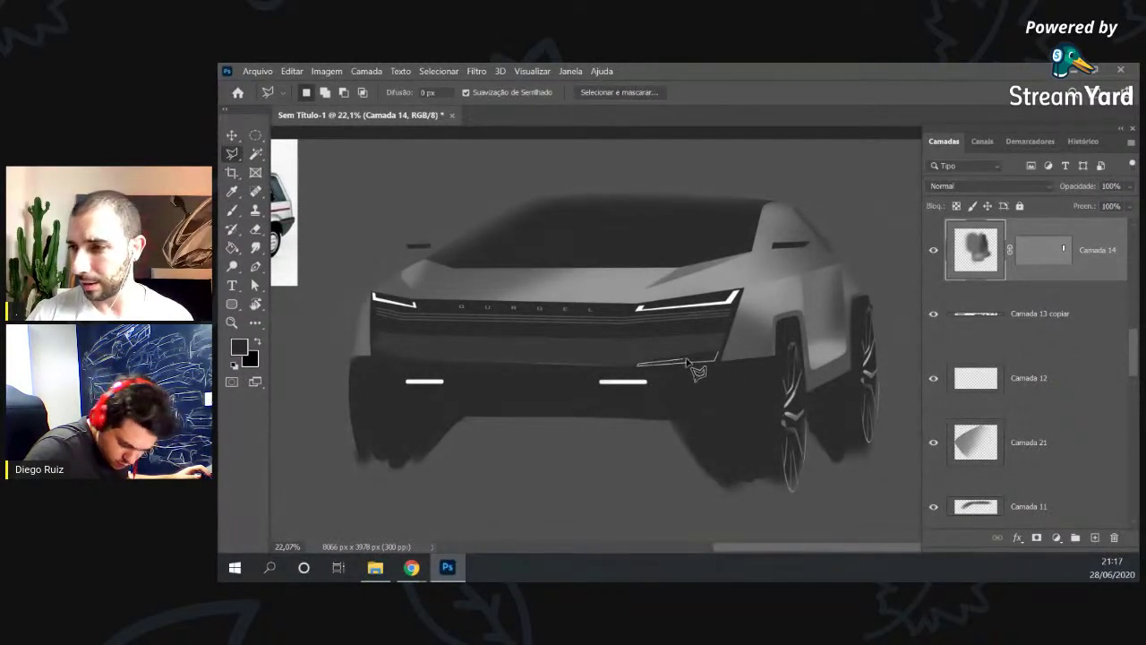
{"action": "left_click", "coordinate": [717, 352]}
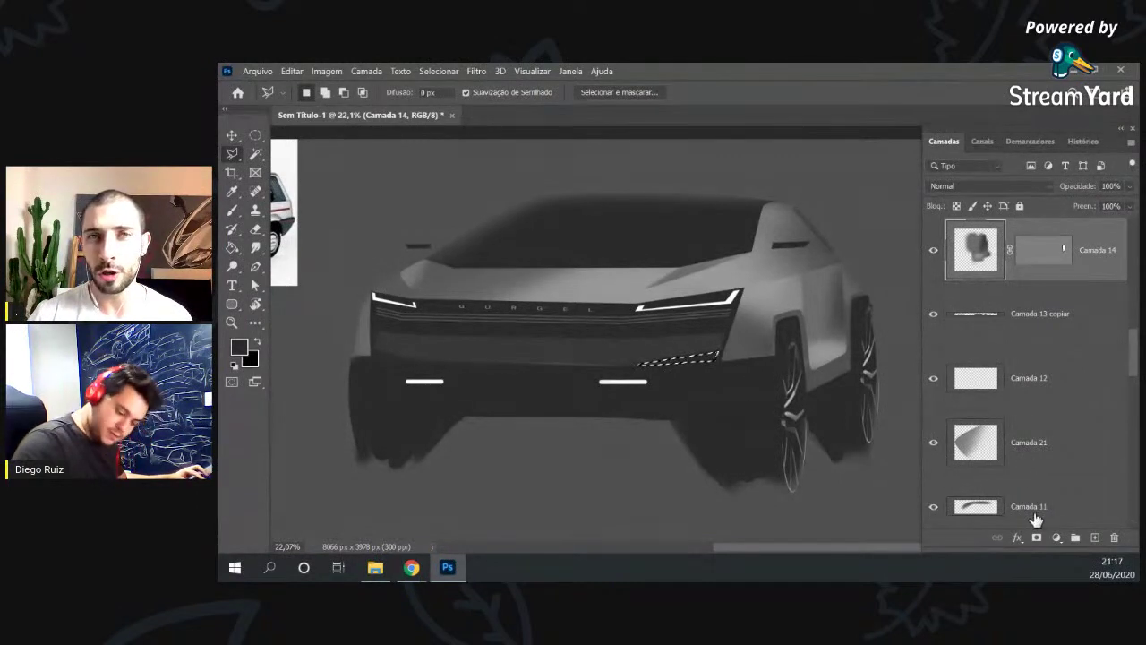
{"action": "left_click", "coordinate": [1093, 537]}
{"action": "left_click", "coordinate": [239, 348]}
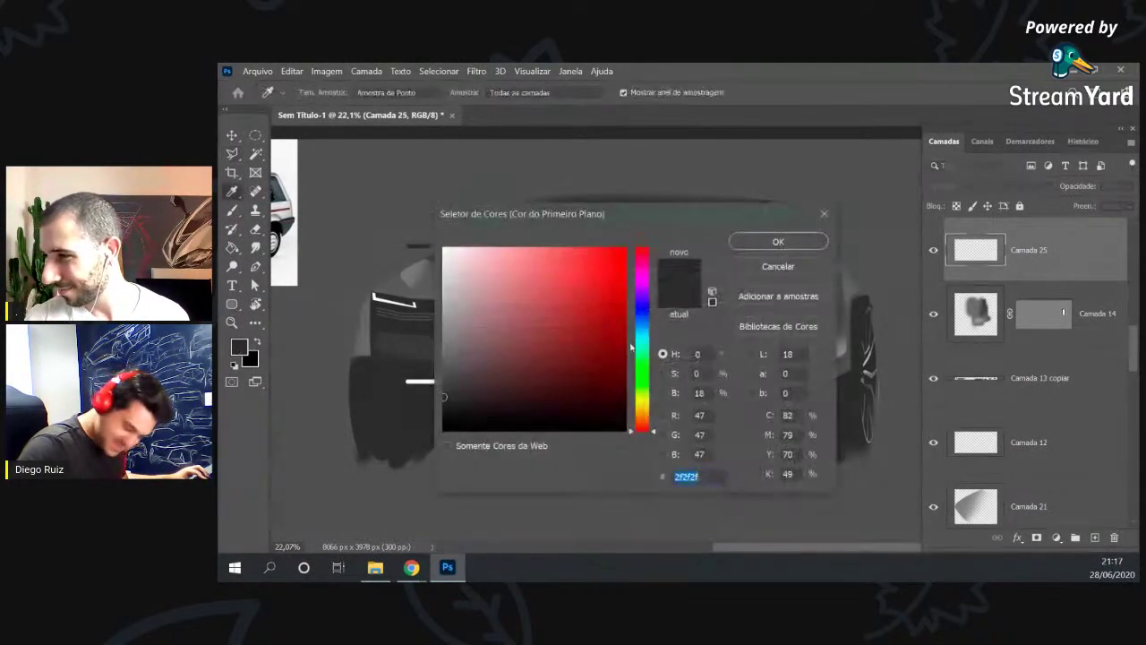
{"action": "left_click_drag", "start_coordinate": [363, 269], "coordinate": [385, 283]}
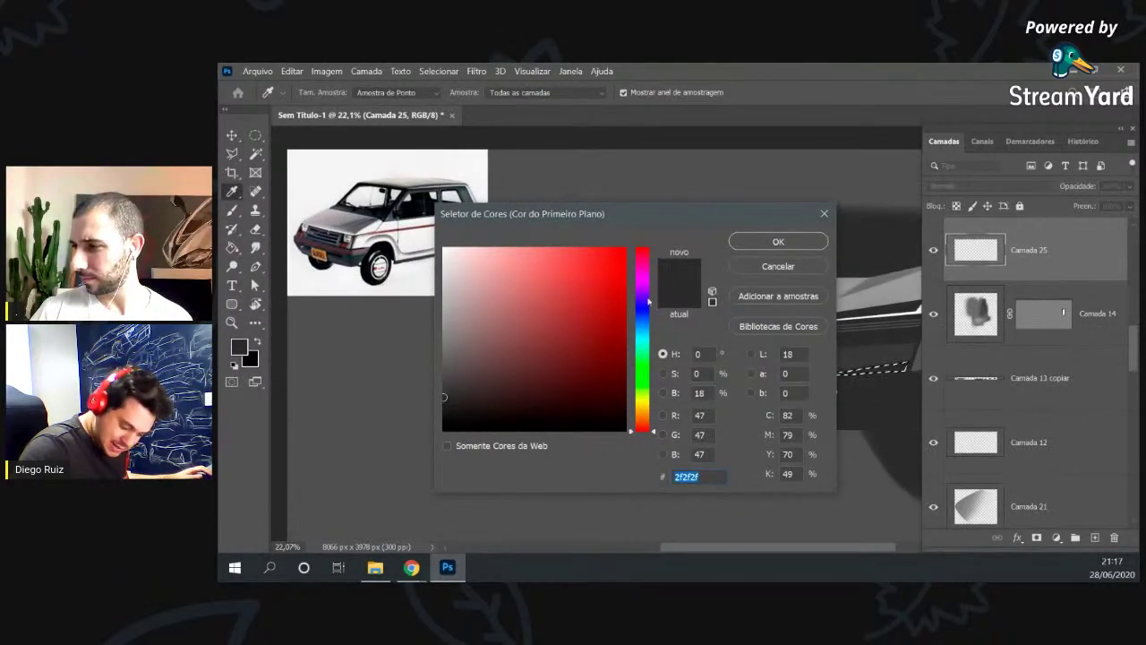
{"action": "left_click", "coordinate": [778, 266]}
{"action": "key", "text": "l"}
{"action": "scroll", "coordinate": [770, 309], "scroll_direction": "right", "scroll_amount": 5}
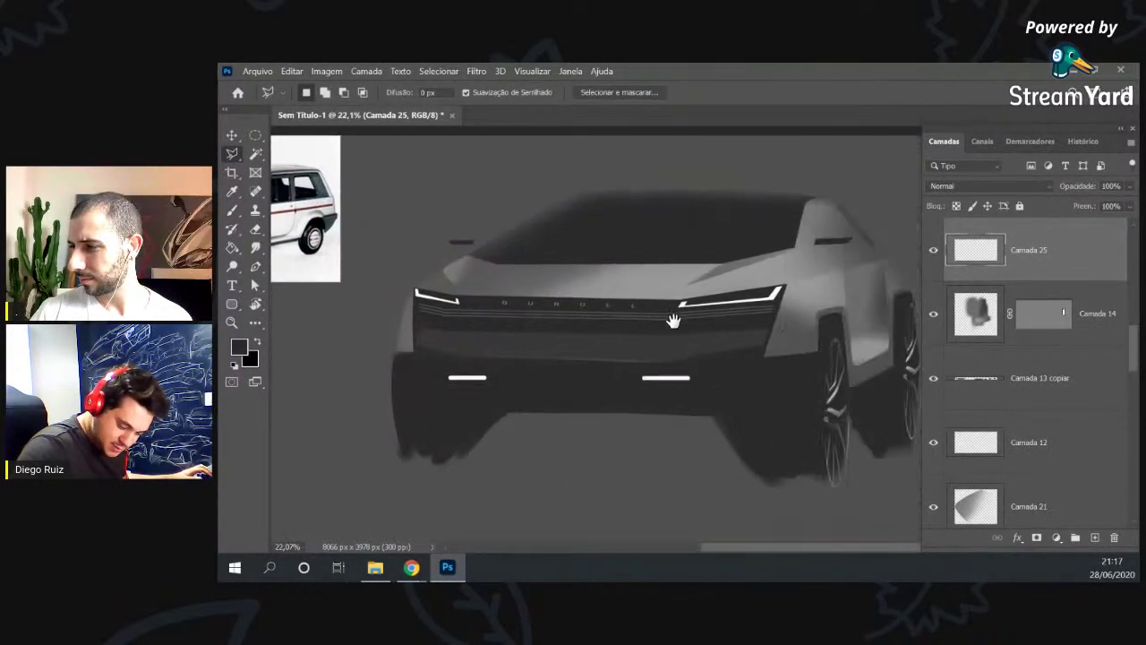
Delete the Camada 18 layer from the front grille area.
{"action": "key", "text": "z"}
{"action": "scroll", "coordinate": [688, 329], "scroll_direction": "down", "scroll_amount": 1}
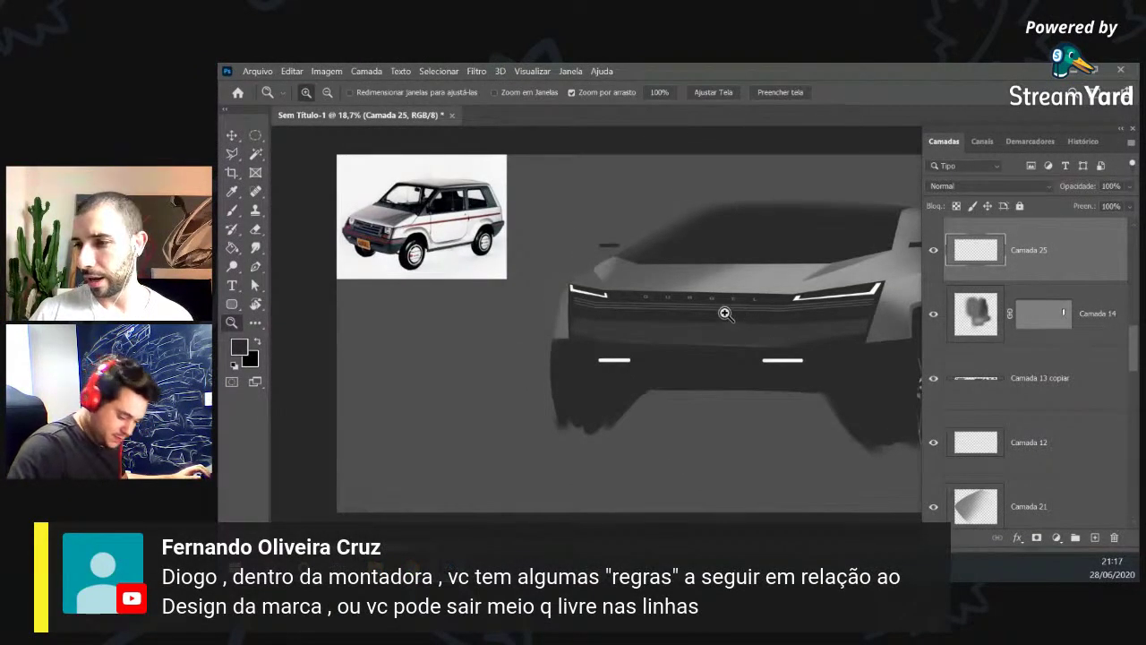
{"action": "right_click", "coordinate": [730, 339], "text": "ctrl"}
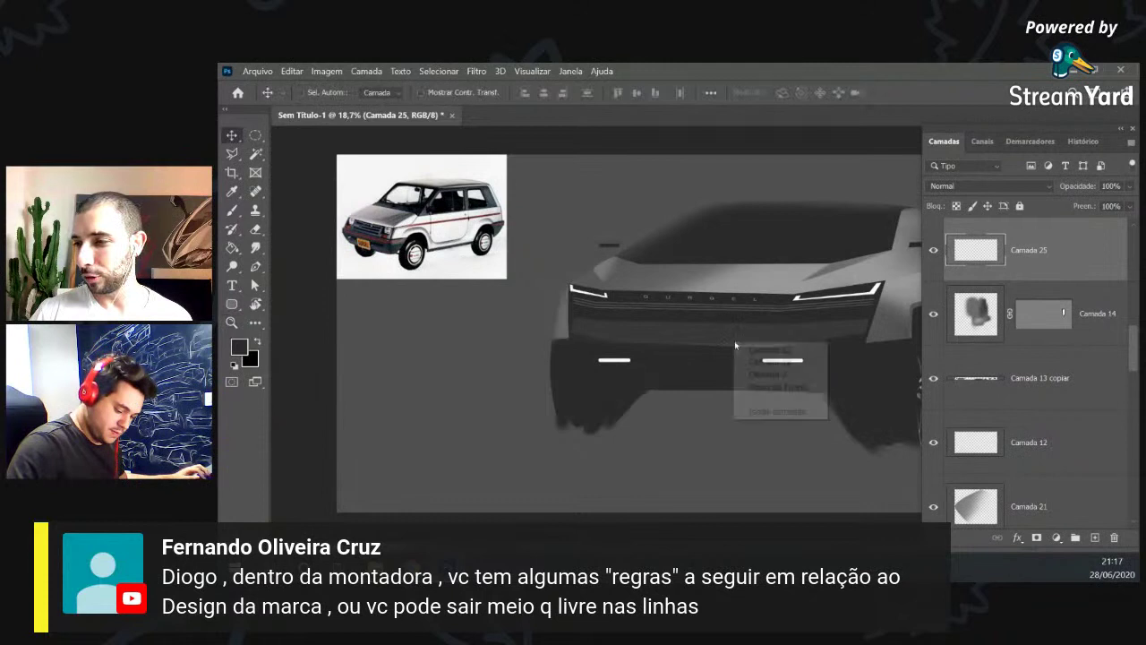
{"action": "left_click", "coordinate": [761, 346]}
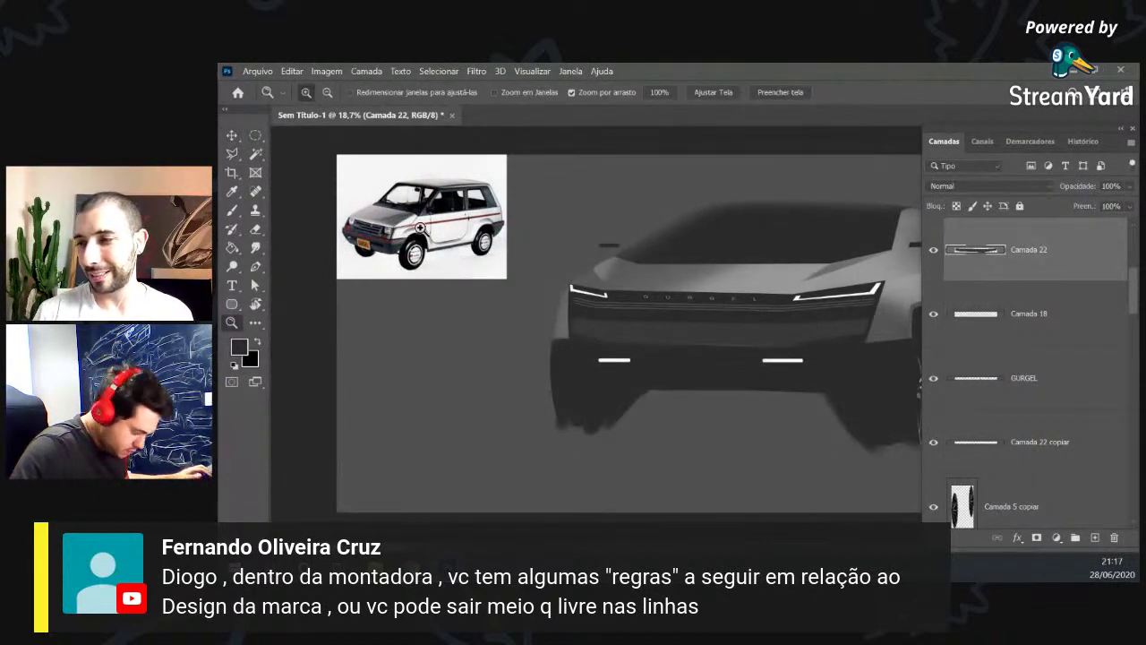
{"action": "right_click", "coordinate": [702, 332], "text": "ctrl"}
{"action": "left_click", "coordinate": [732, 340]}
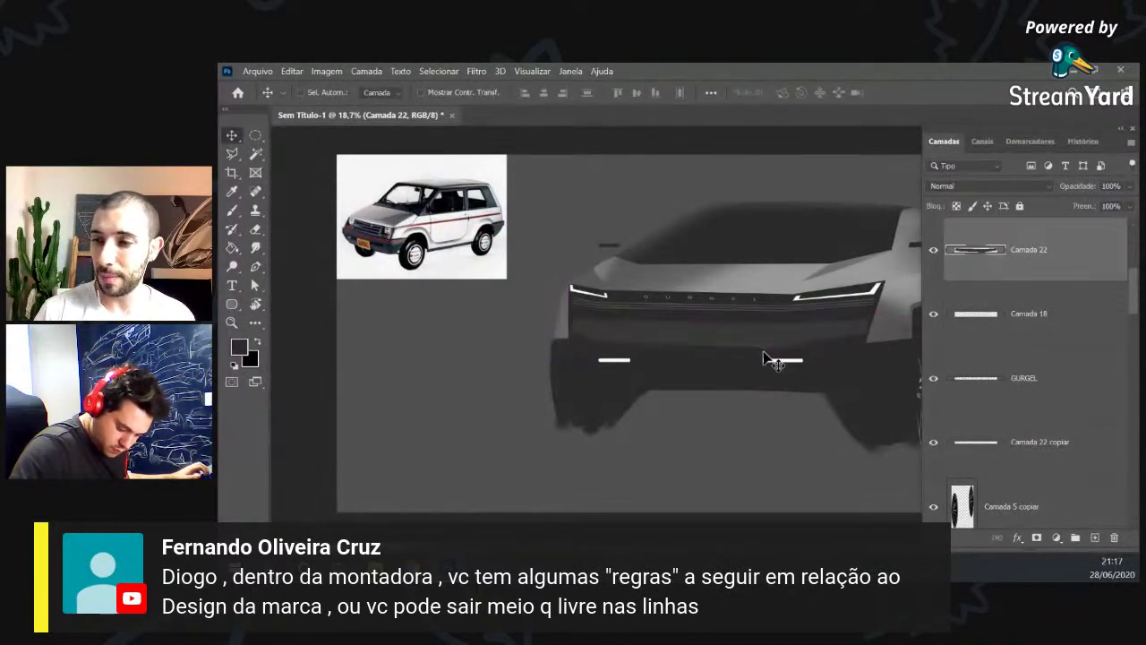
{"action": "scroll", "coordinate": [763, 358], "scroll_direction": "up", "scroll_amount": 2}
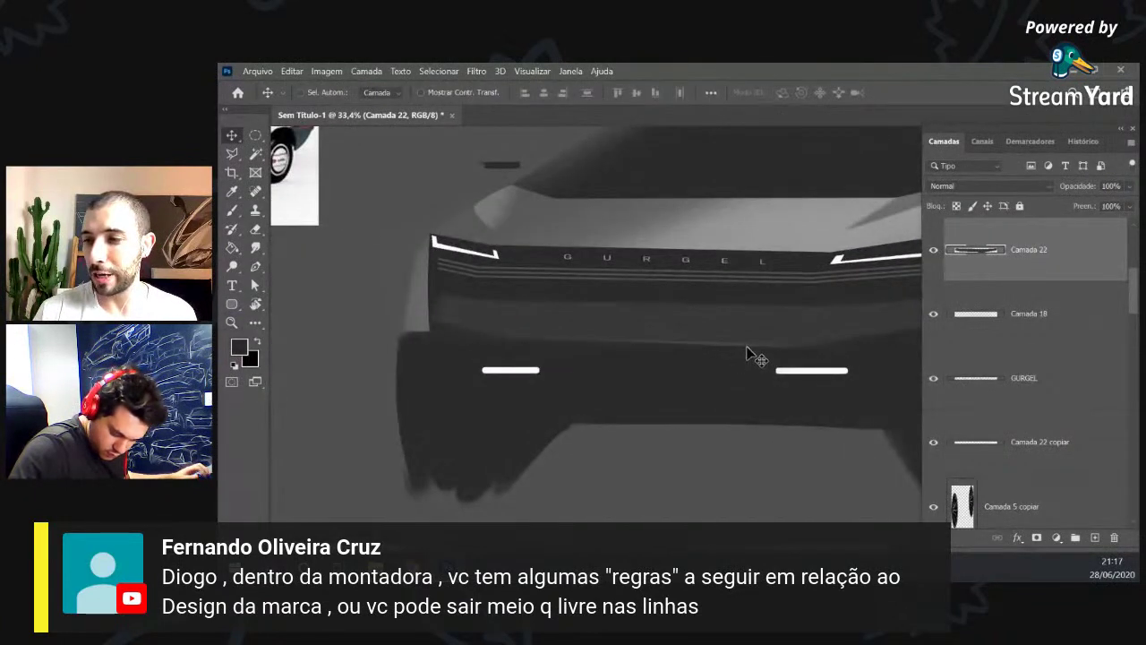
{"action": "right_click", "coordinate": [748, 351]}
{"action": "left_click", "coordinate": [756, 353]}
{"action": "key", "text": "Delete"}
Try to isolate the band beneath the grille on the Camada 22 layer with a polygonal lasso selection.
{"action": "right_click", "coordinate": [735, 325]}
{"action": "left_click", "coordinate": [755, 336]}
{"action": "key", "text": "ctrl+space"}
{"action": "left_click_drag", "start_coordinate": [757, 346], "coordinate": [751, 350]}
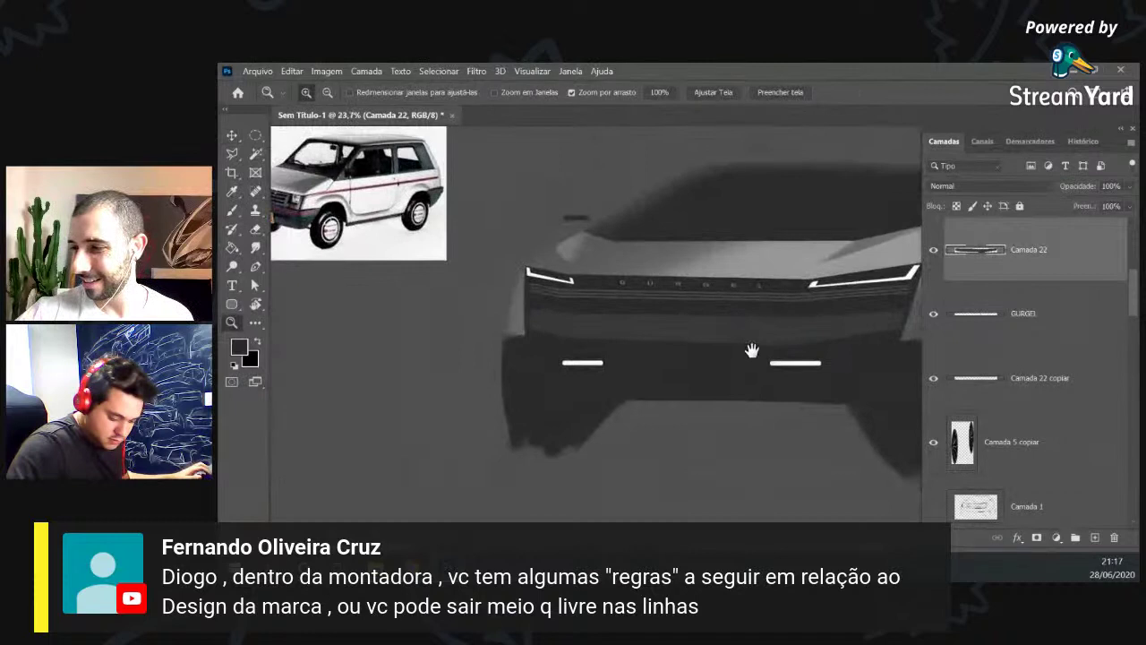
{"action": "left_click_drag", "start_coordinate": [873, 346], "coordinate": [686, 353]}
{"action": "key", "text": "e"}
{"action": "key", "text": "l"}
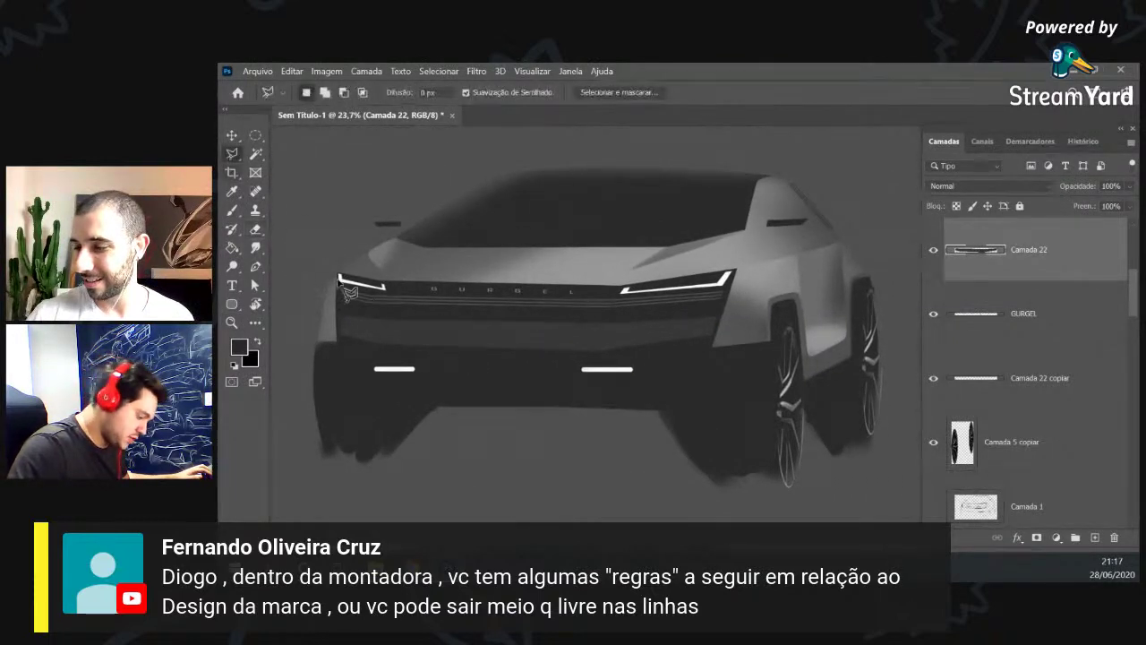
{"action": "mouse_move", "coordinate": [340, 334]}
{"action": "left_mouse_down"}
{"action": "mouse_move", "coordinate": [381, 348]}
{"action": "mouse_move", "coordinate": [621, 350]}
{"action": "mouse_move", "coordinate": [607, 348]}
{"action": "mouse_move", "coordinate": [717, 334]}
{"action": "mouse_move", "coordinate": [713, 357]}
{"action": "mouse_move", "coordinate": [608, 376]}
{"action": "mouse_move", "coordinate": [350, 369]}
{"action": "mouse_move", "coordinate": [340, 335]}
{"action": "left_mouse_up"}
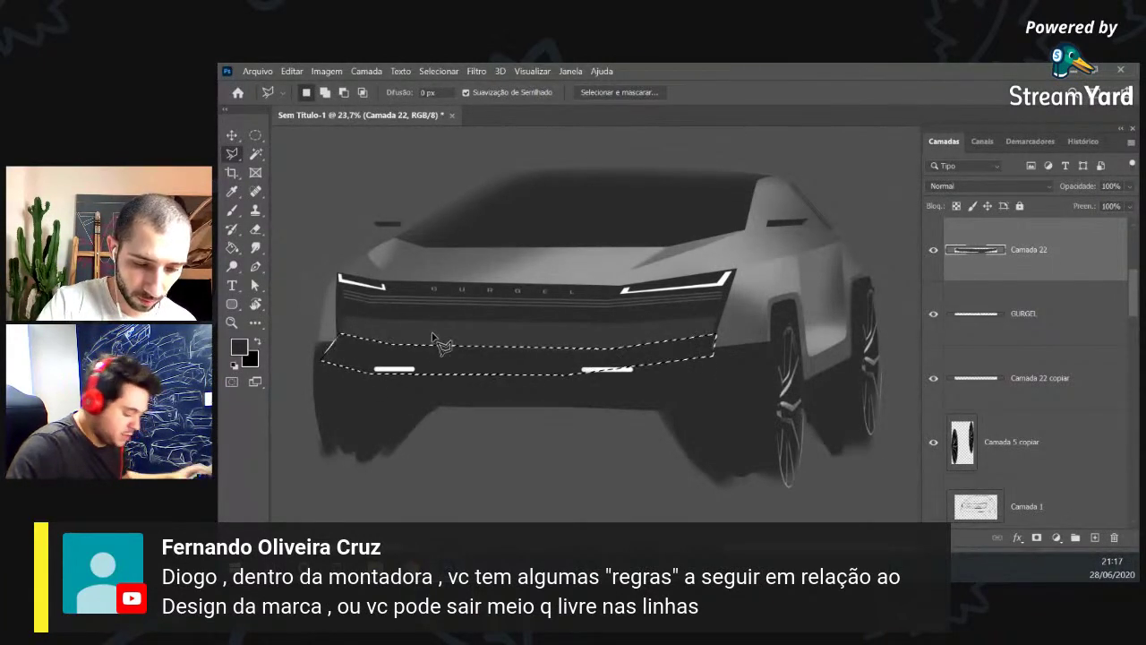
{"action": "key", "text": "v"}
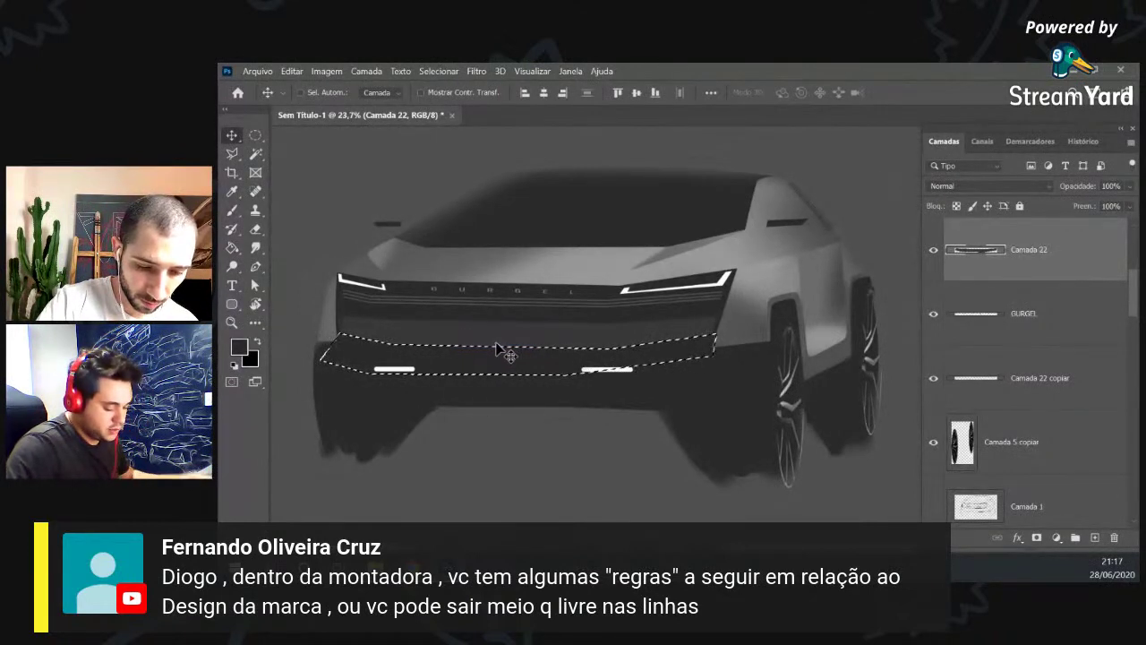
{"action": "key", "text": "ctrl+d"}
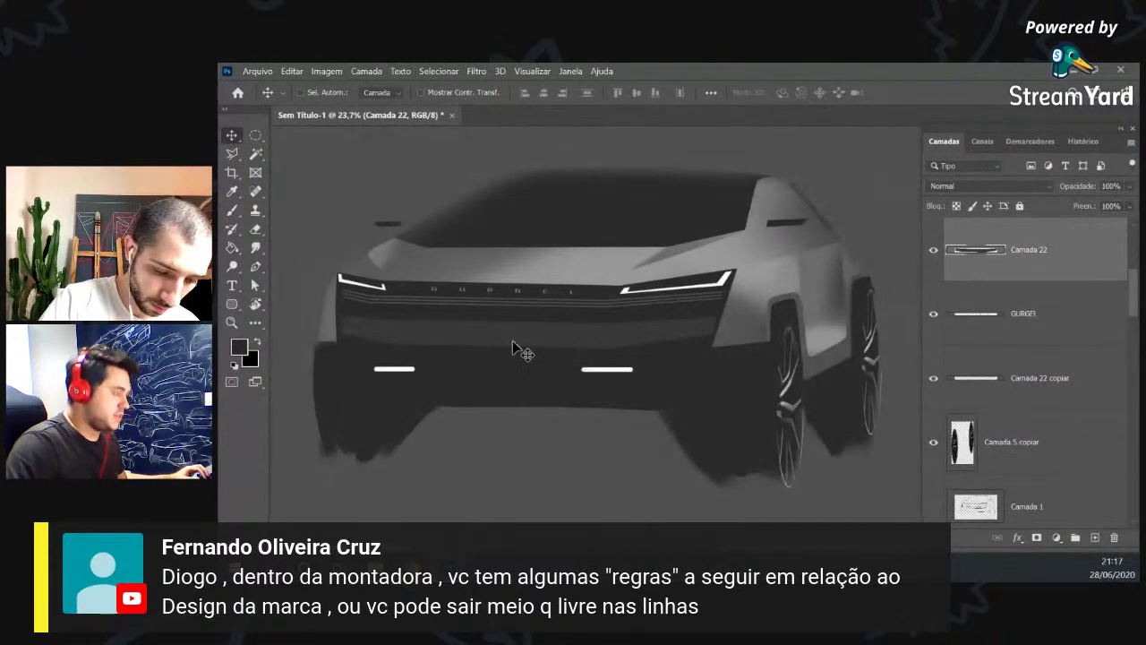
Select the lower grille strip on Camada 22 and shade it with a large brush using the dark tone sampled from the grille.
{"action": "right_click", "coordinate": [554, 343]}
{"action": "left_click", "coordinate": [593, 350]}
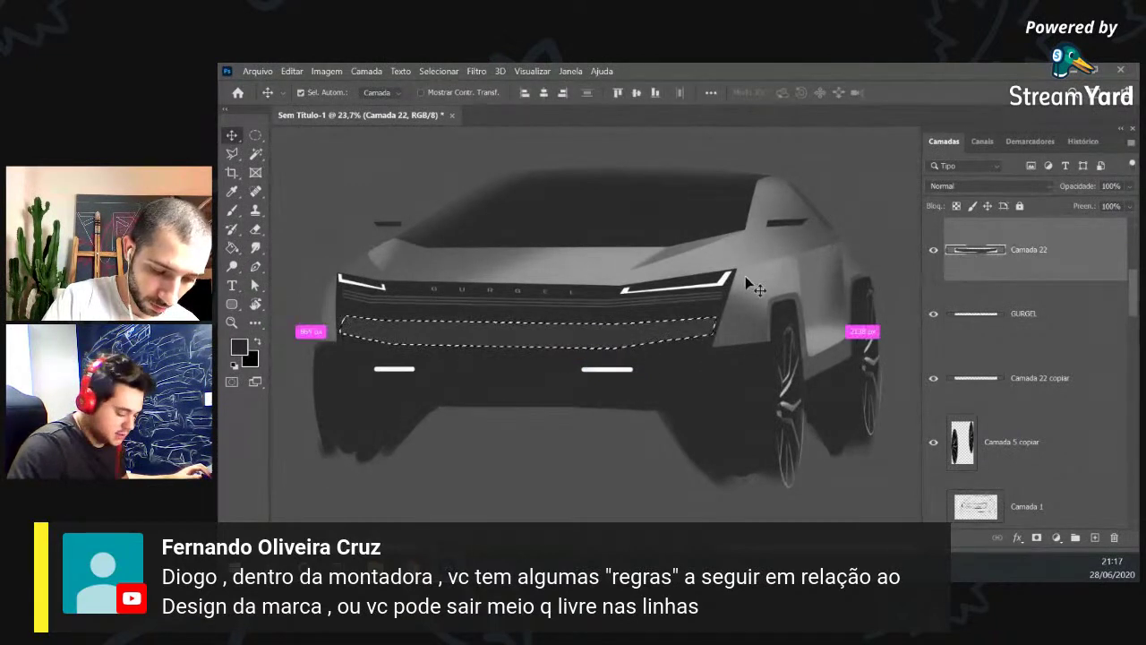
{"action": "key", "text": "i"}
{"action": "left_click", "coordinate": [594, 296]}
{"action": "key", "text": "b"}
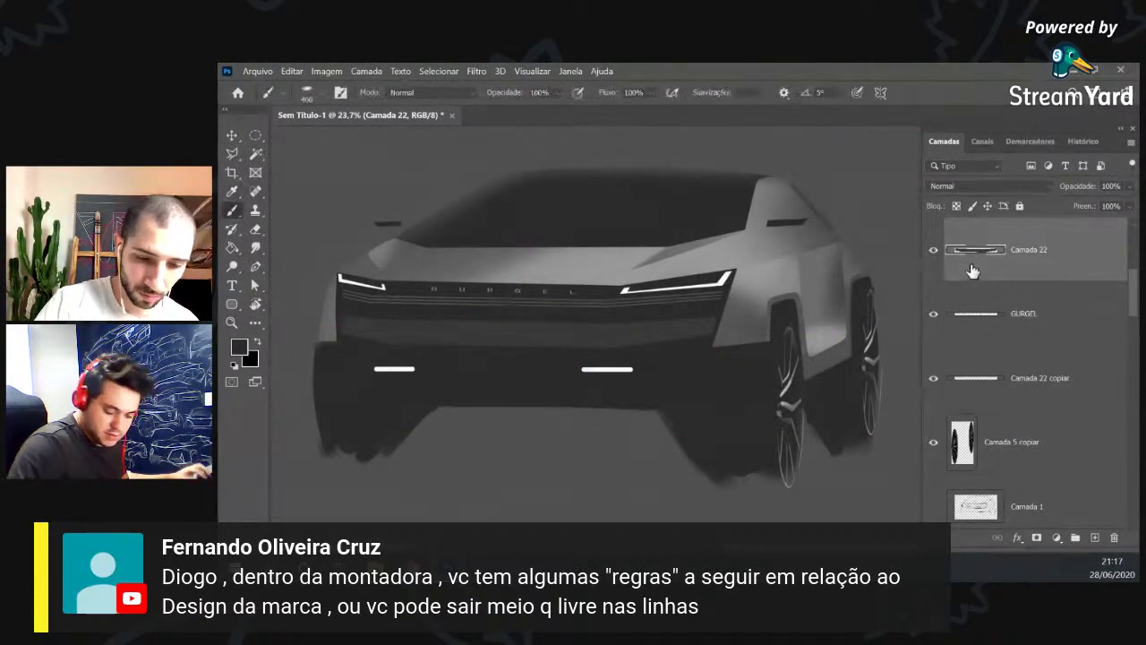
{"action": "key", "text": "ctrl+shift+d"}
{"action": "left_click_drag", "start_coordinate": [483, 320], "coordinate": [546, 197]}
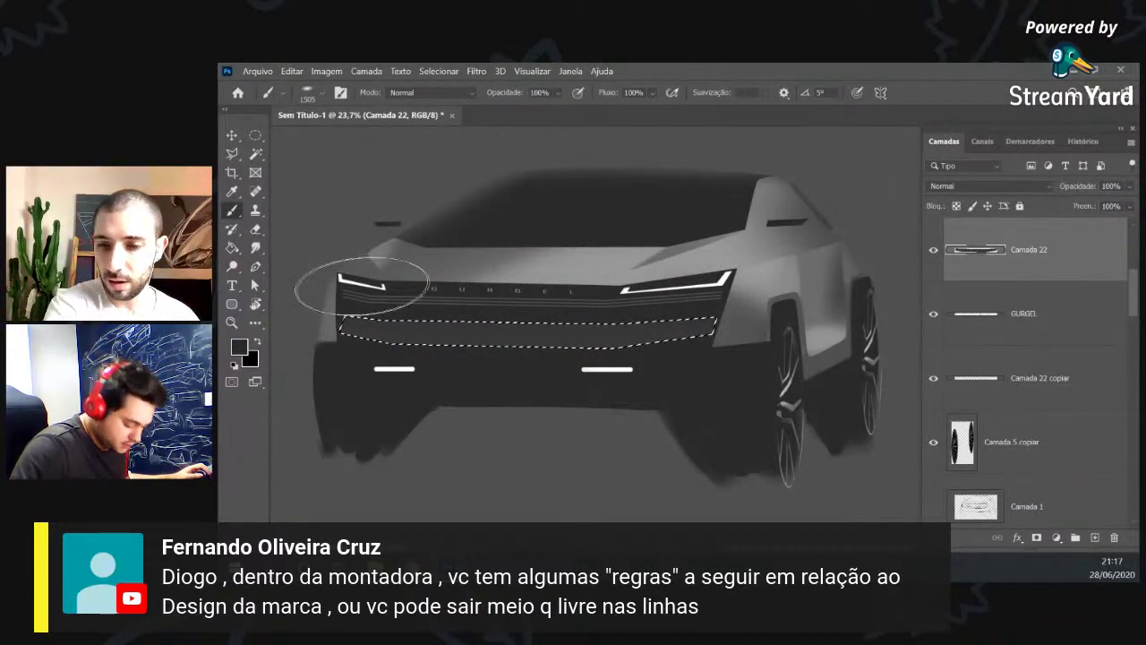
{"action": "key", "text": "ctrl+d"}
{"action": "key", "text": "z"}
{"action": "left_click_drag", "start_coordinate": [788, 285], "coordinate": [748, 293]}
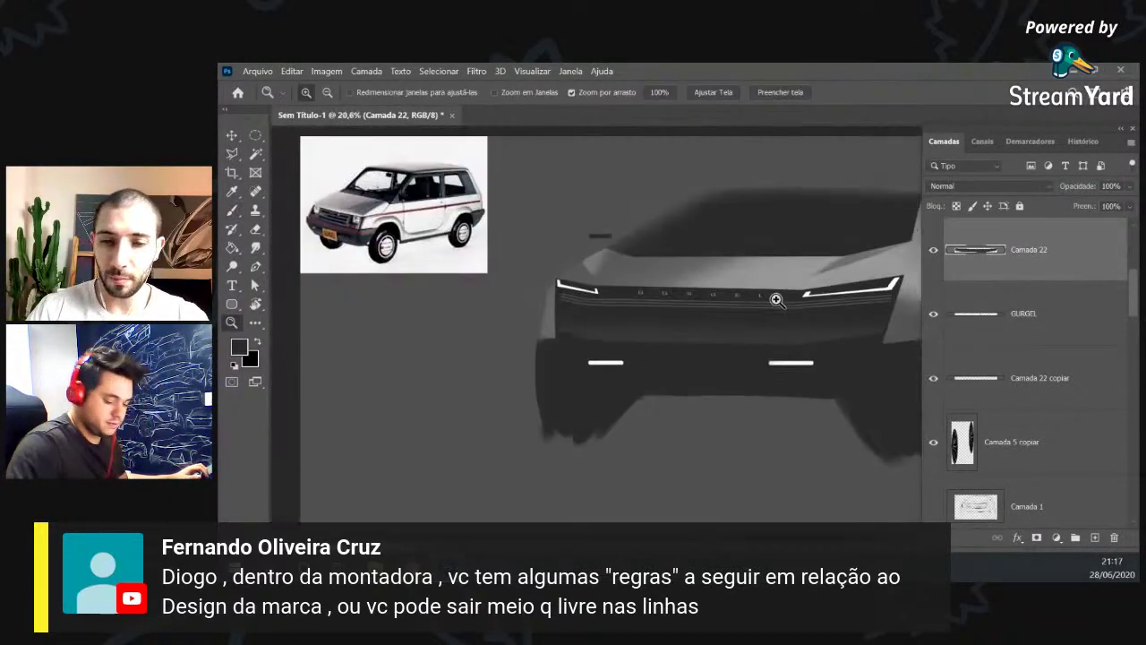
{"action": "key", "text": "v"}
{"action": "key", "text": "z"}
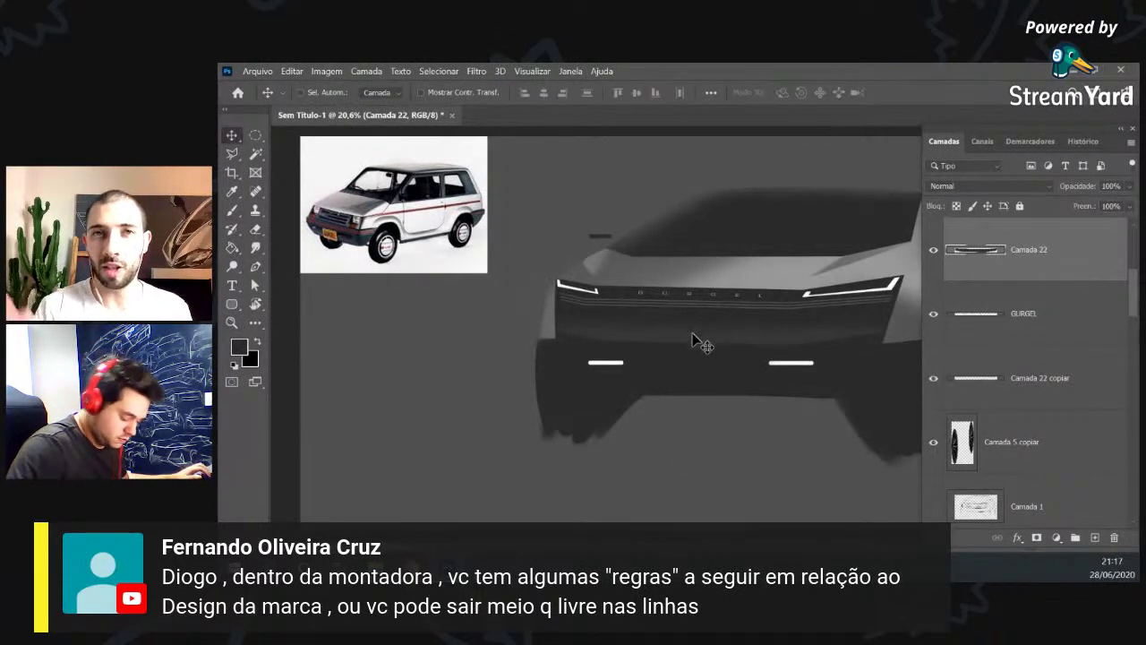
{"action": "left_click", "coordinate": [694, 333], "text": "alt"}
{"action": "left_click_drag", "start_coordinate": [752, 330], "coordinate": [727, 330]}
{"action": "left_click_drag", "start_coordinate": [723, 331], "coordinate": [813, 328]}
{"action": "left_click_drag", "start_coordinate": [722, 328], "coordinate": [792, 331]}
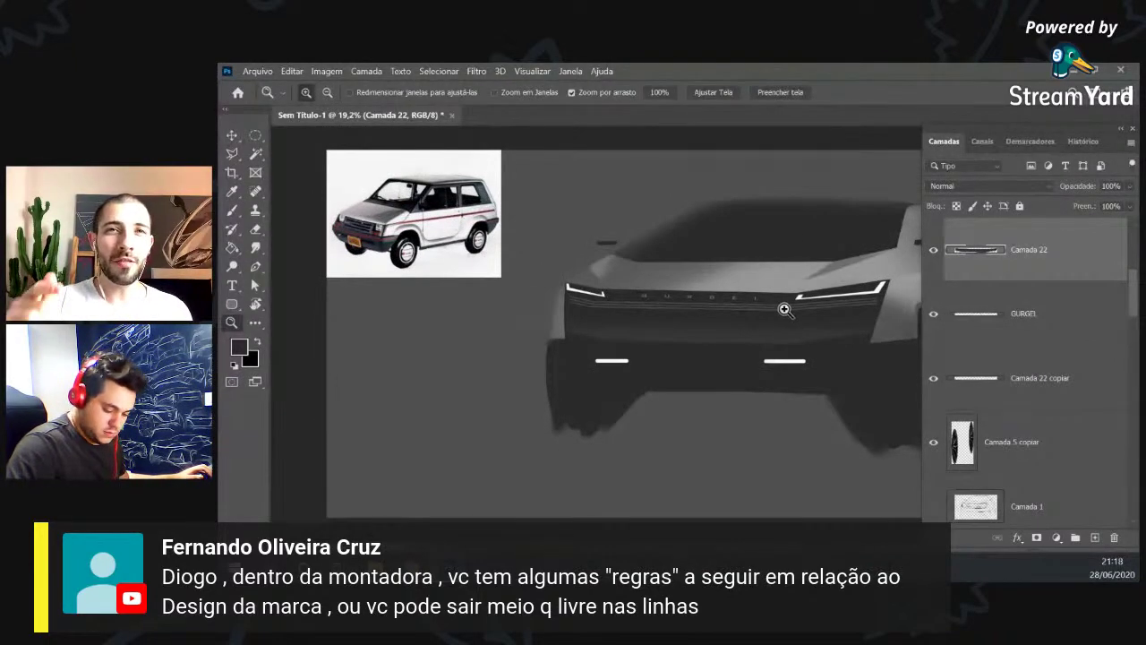
{"action": "left_click", "coordinate": [1119, 130]}
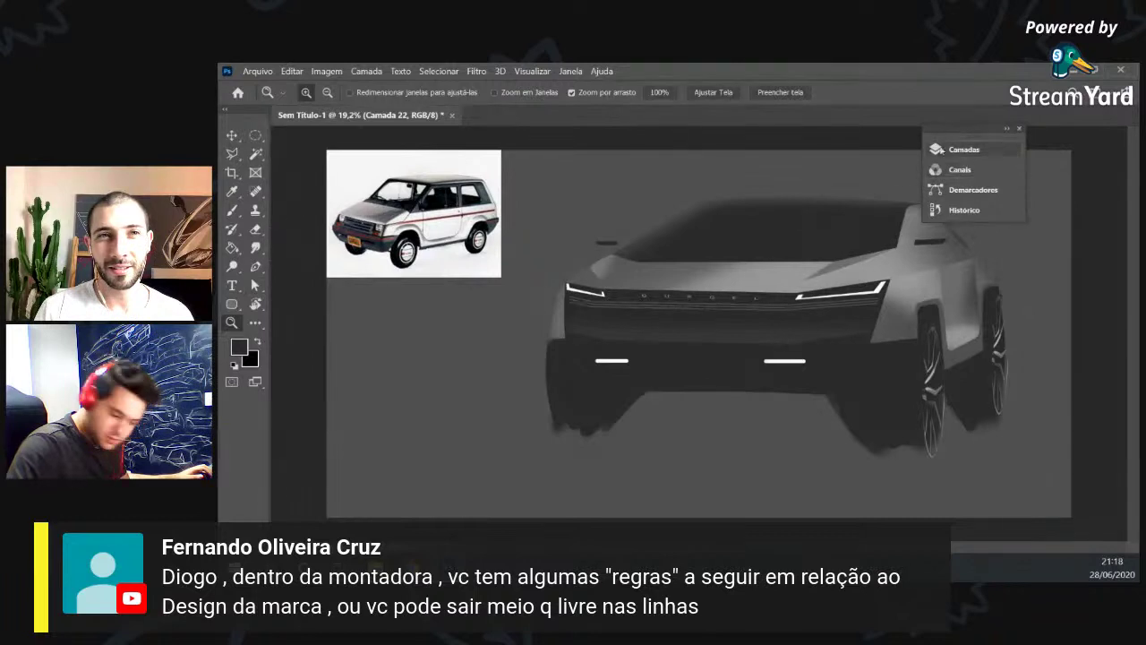
{"action": "left_click", "coordinate": [980, 151]}
{"action": "left_click", "coordinate": [985, 131]}
{"action": "left_click", "coordinate": [976, 147]}
{"action": "left_click", "coordinate": [976, 147]}
{"action": "left_click", "coordinate": [969, 144]}
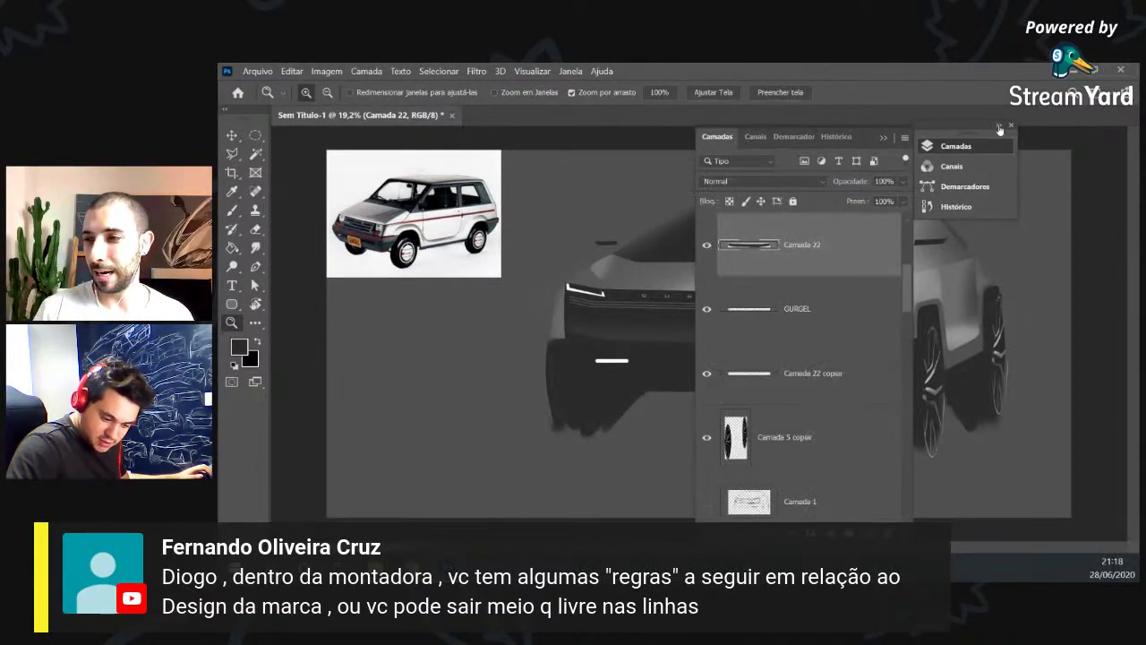
{"action": "left_click", "coordinate": [999, 127]}
Add a new empty layer at the top of the stack, above the reference car photo on Camada 2.
{"action": "scroll", "coordinate": [1046, 478], "scroll_direction": "down", "scroll_amount": 3}
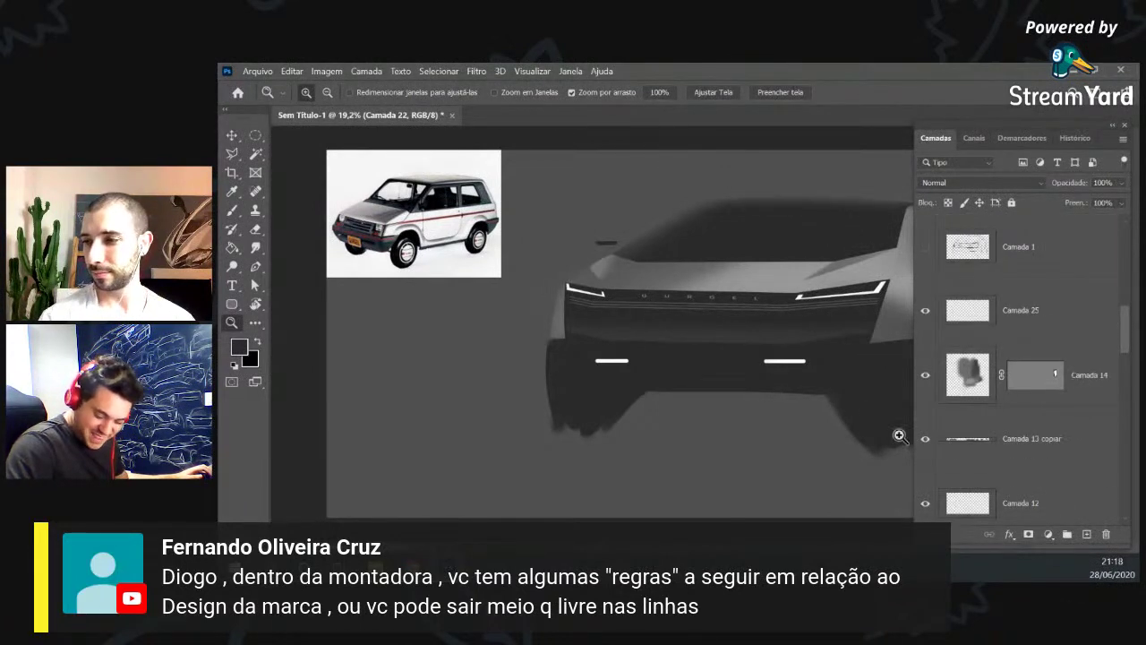
{"action": "scroll", "coordinate": [1057, 401], "scroll_direction": "up", "scroll_amount": 3}
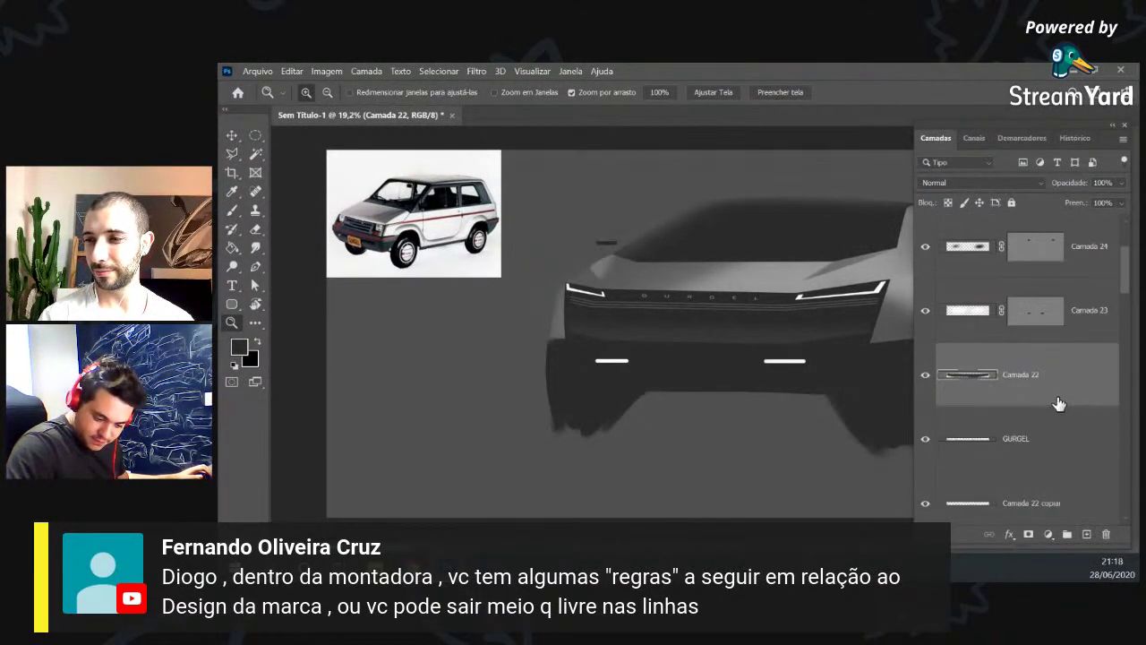
{"action": "scroll", "coordinate": [1058, 405], "scroll_direction": "up", "scroll_amount": 2}
{"action": "left_click", "coordinate": [1036, 257]}
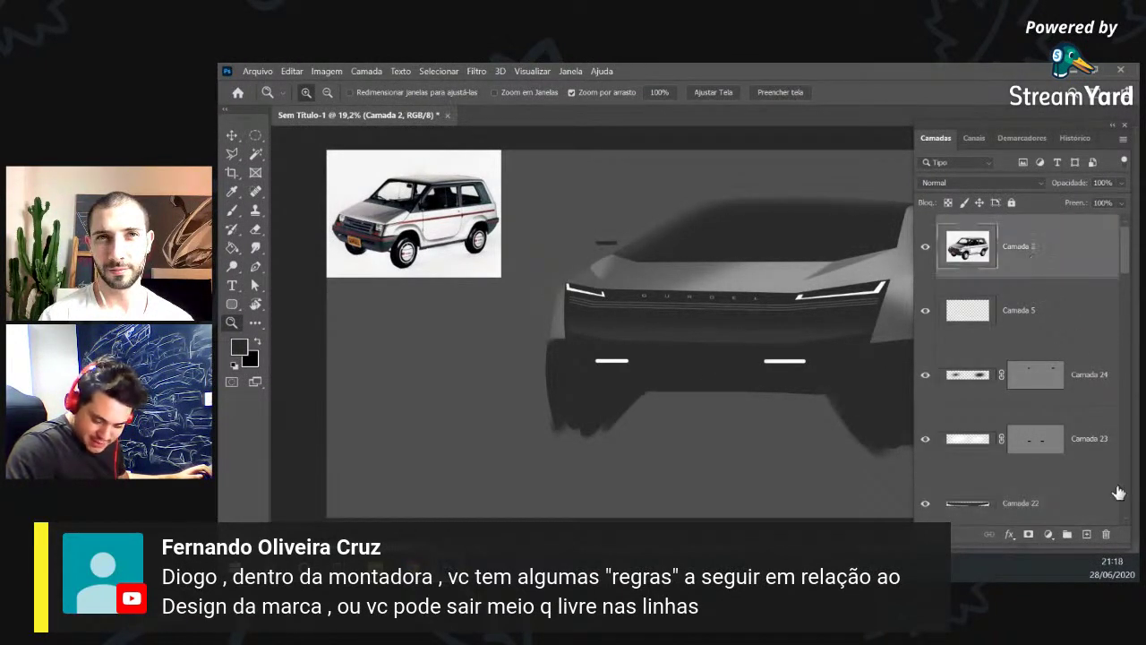
{"action": "left_click", "coordinate": [1087, 535]}
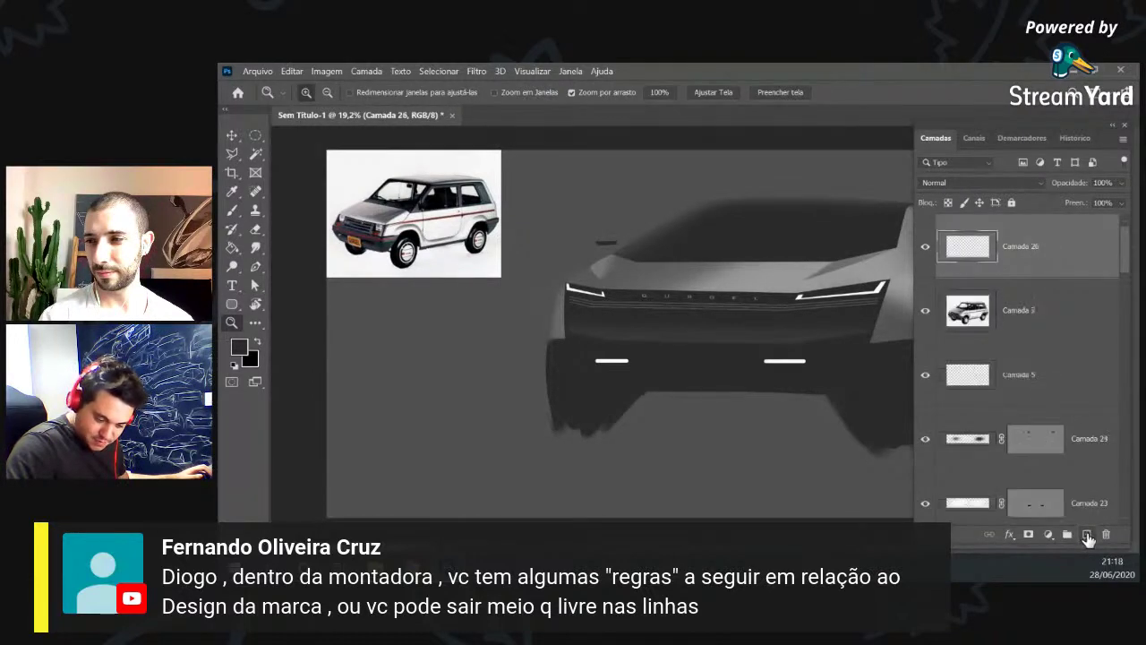
{"action": "key", "text": "ctrl+z"}
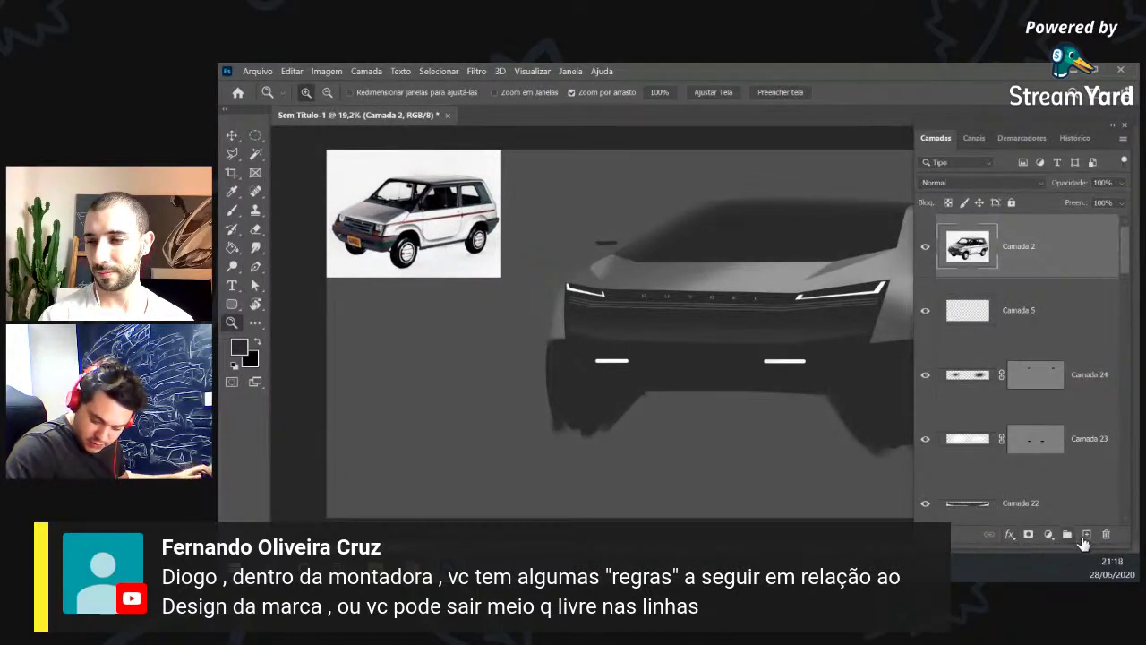
{"action": "left_click", "coordinate": [1086, 534]}
Set the new top layer's blend mode to Luz Brilhante through its blending options.
{"action": "left_click", "coordinate": [1010, 536]}
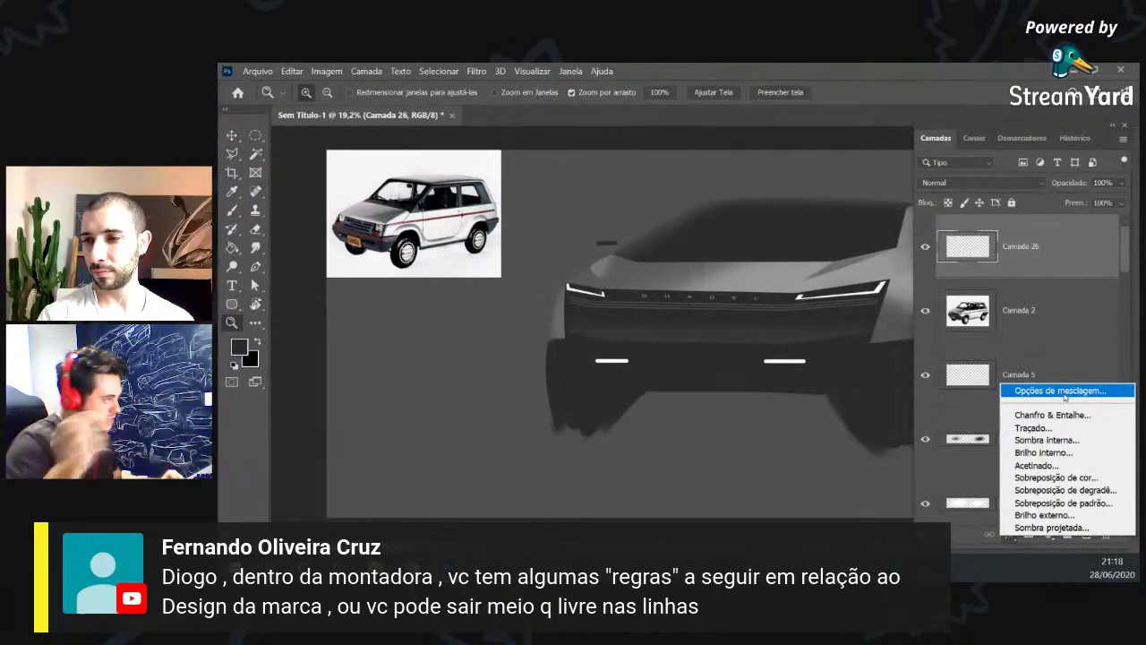
{"action": "left_click", "coordinate": [1047, 246]}
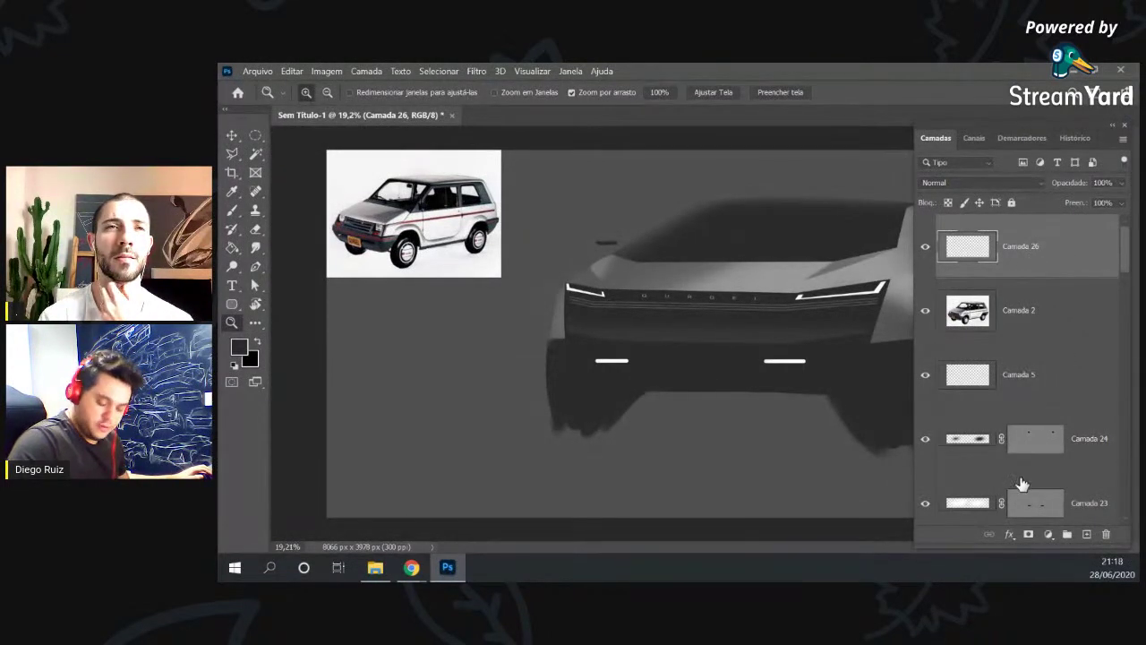
{"action": "left_click", "coordinate": [1009, 536]}
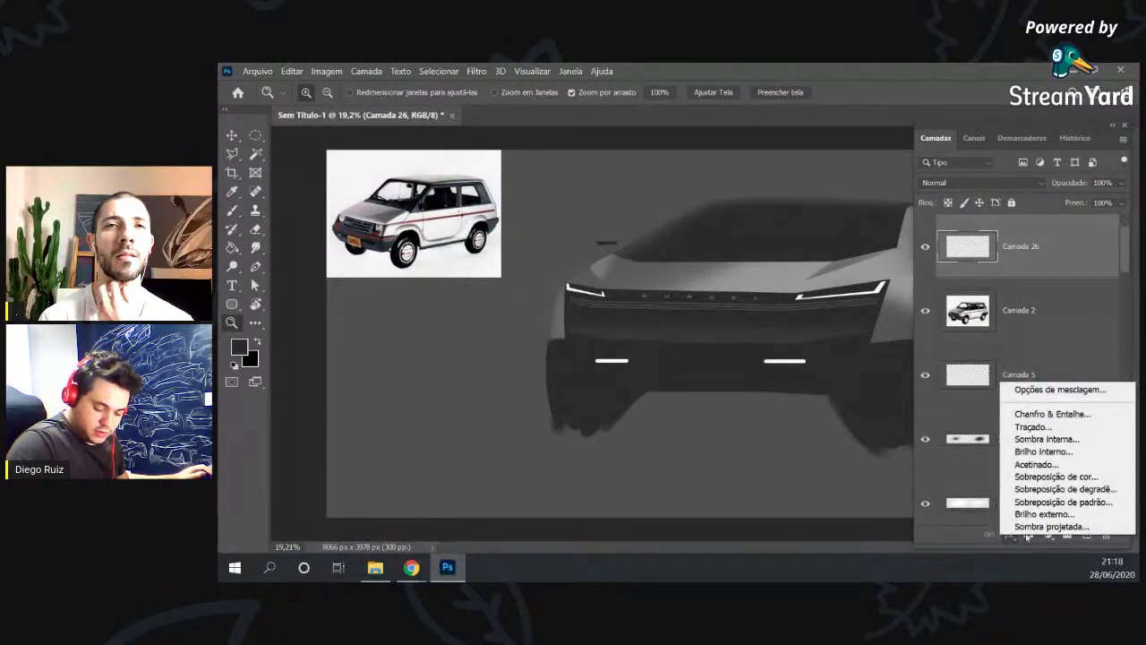
{"action": "left_click", "coordinate": [1060, 390]}
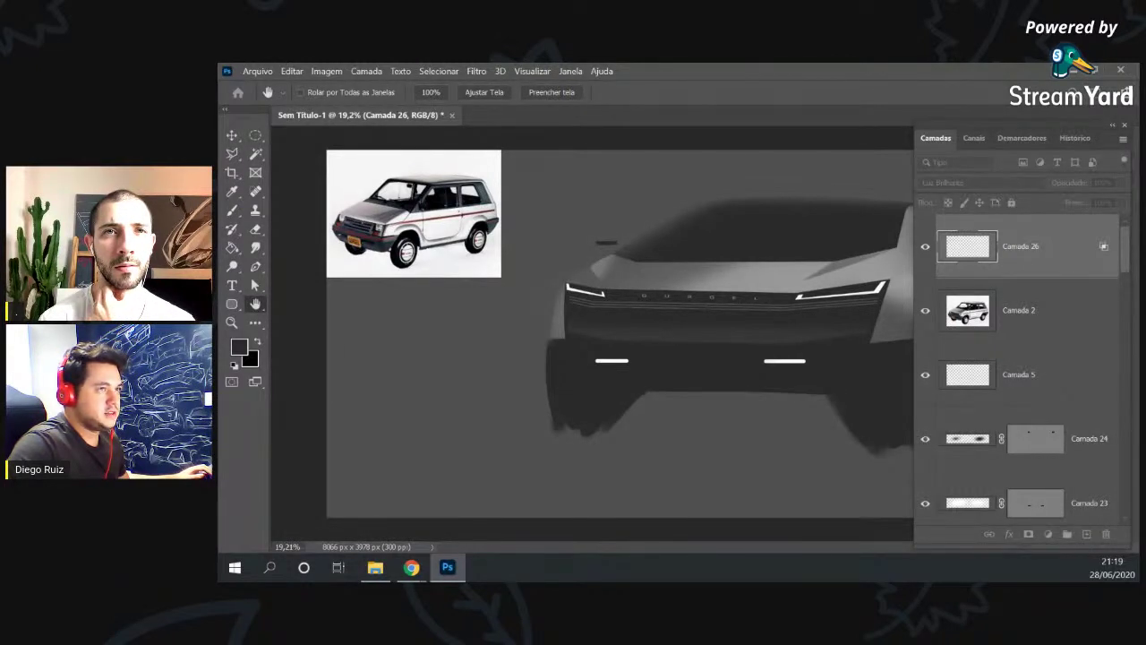
{"action": "key", "text": "i"}
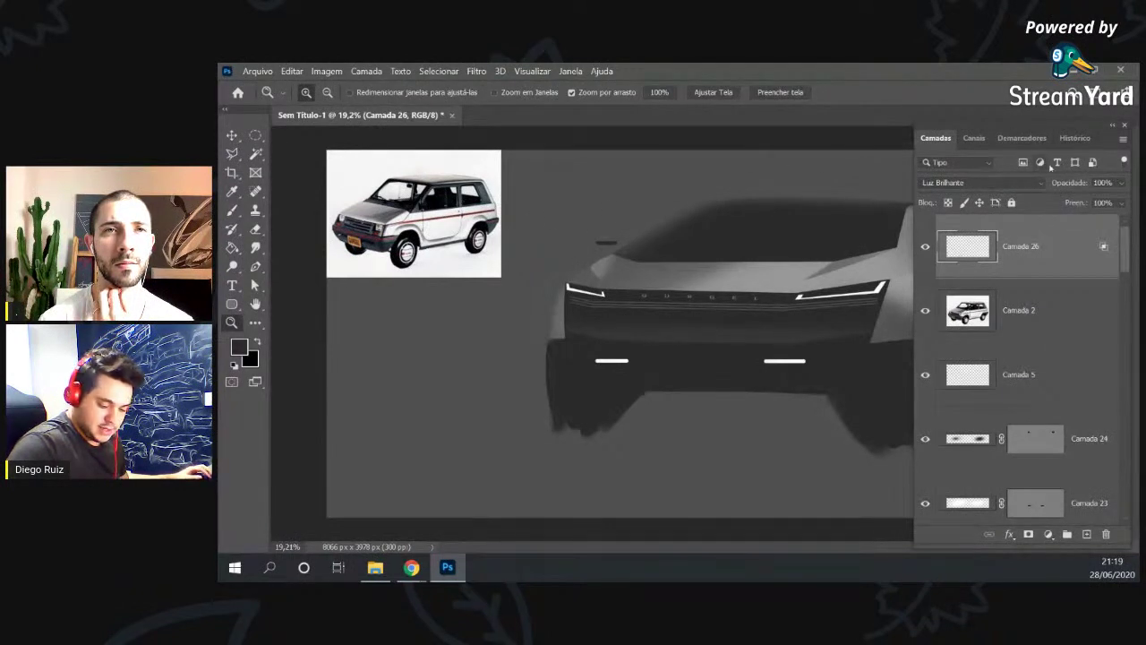
Ready a 1081 px white brush for painting highlights with the canvas in full-screen view.
{"action": "key", "text": "b"}
{"action": "key", "text": "x"}
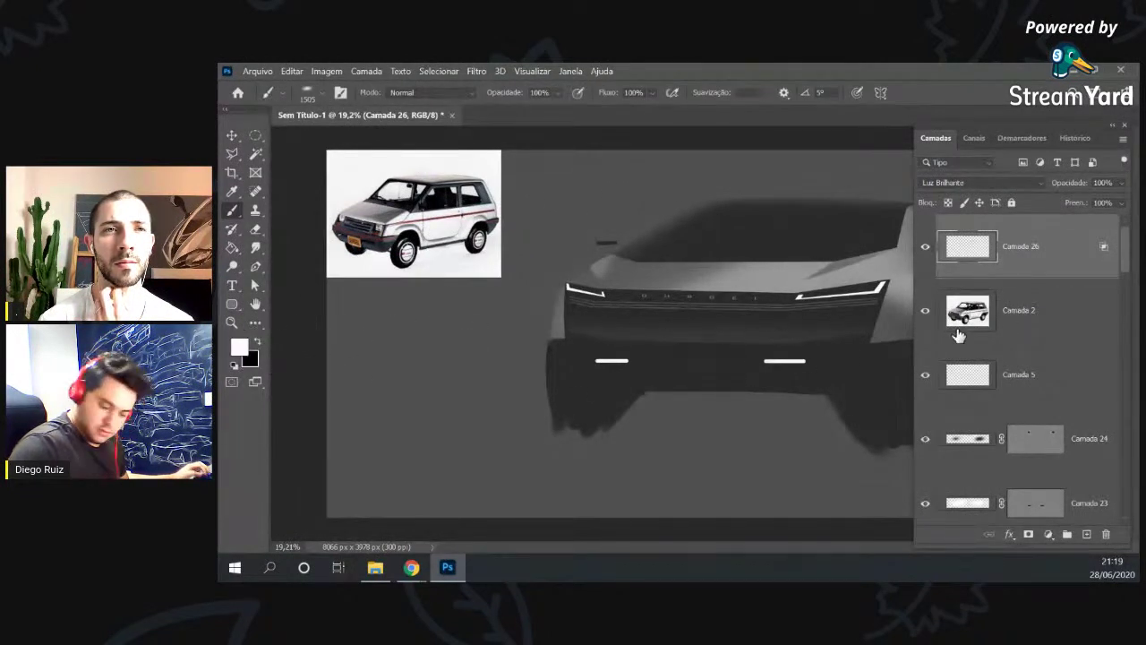
{"action": "right_click", "coordinate": [747, 344], "text": "alt"}
{"action": "key", "text": "f"}
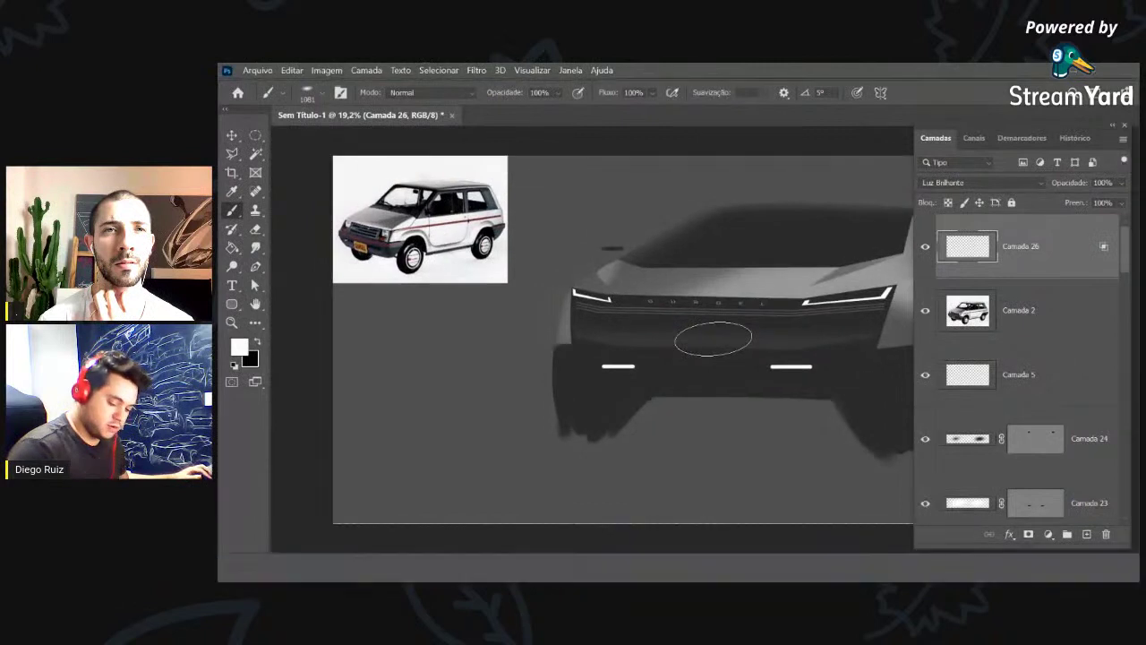
{"action": "key", "text": "f"}
Try broad white highlight strokes across the hood and the front fender beside the headlight.
{"action": "left_click_drag", "start_coordinate": [779, 269], "coordinate": [895, 249]}
{"action": "key", "text": "ctrl+z"}
{"action": "left_click_drag", "start_coordinate": [762, 300], "coordinate": [927, 291]}
{"action": "key", "text": "ctrl+z"}
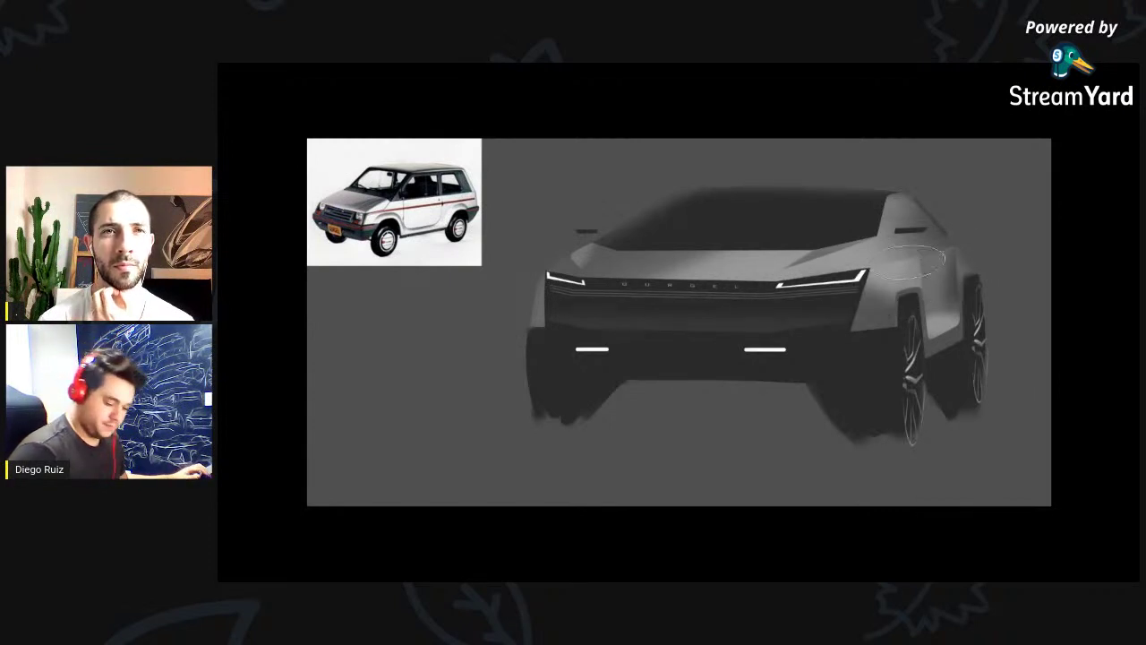
Hide and show the new top layer, checking the whole car in full-screen view.
{"action": "key", "text": "f"}
{"action": "left_click", "coordinate": [924, 249]}
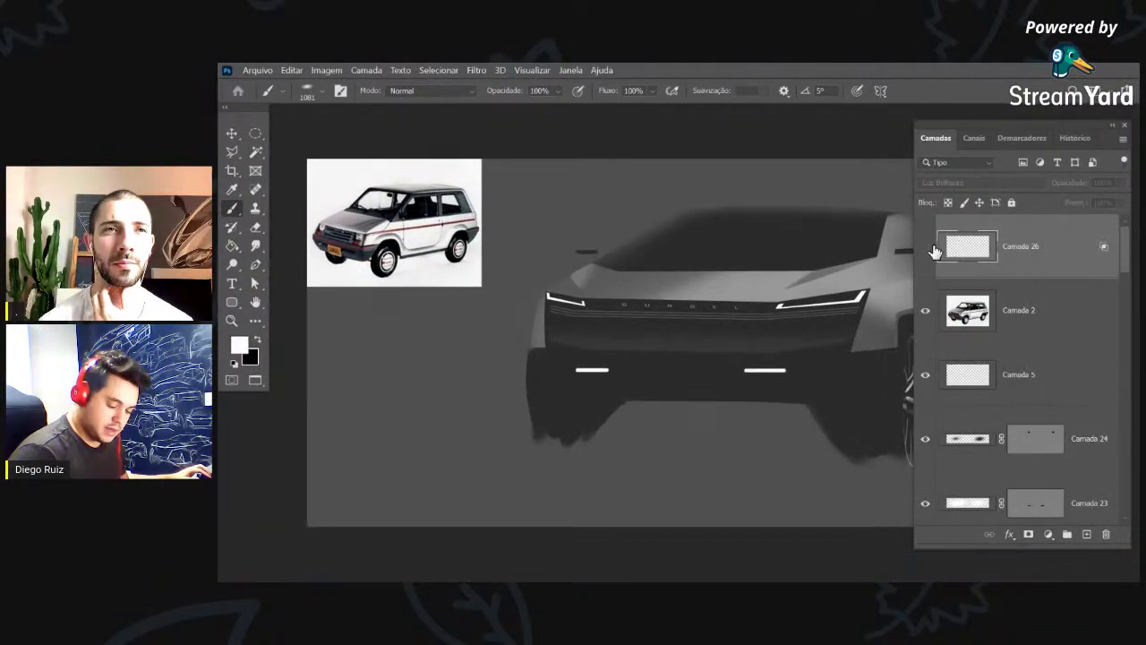
{"action": "key", "text": "f"}
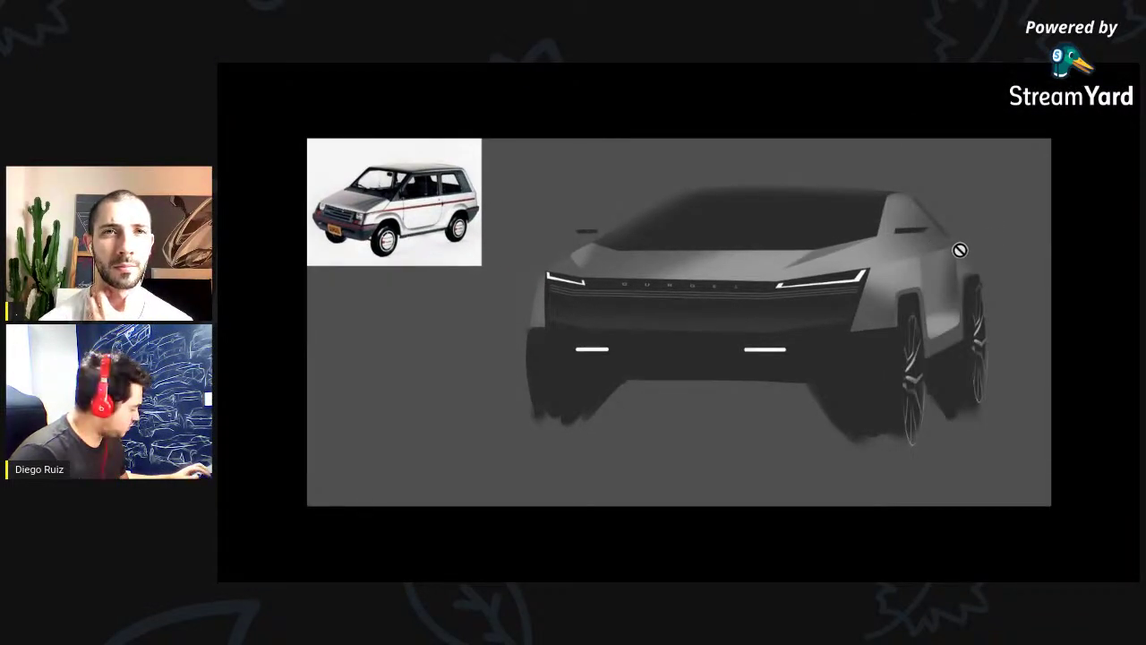
{"action": "key", "text": "f"}
{"action": "left_click", "coordinate": [926, 249]}
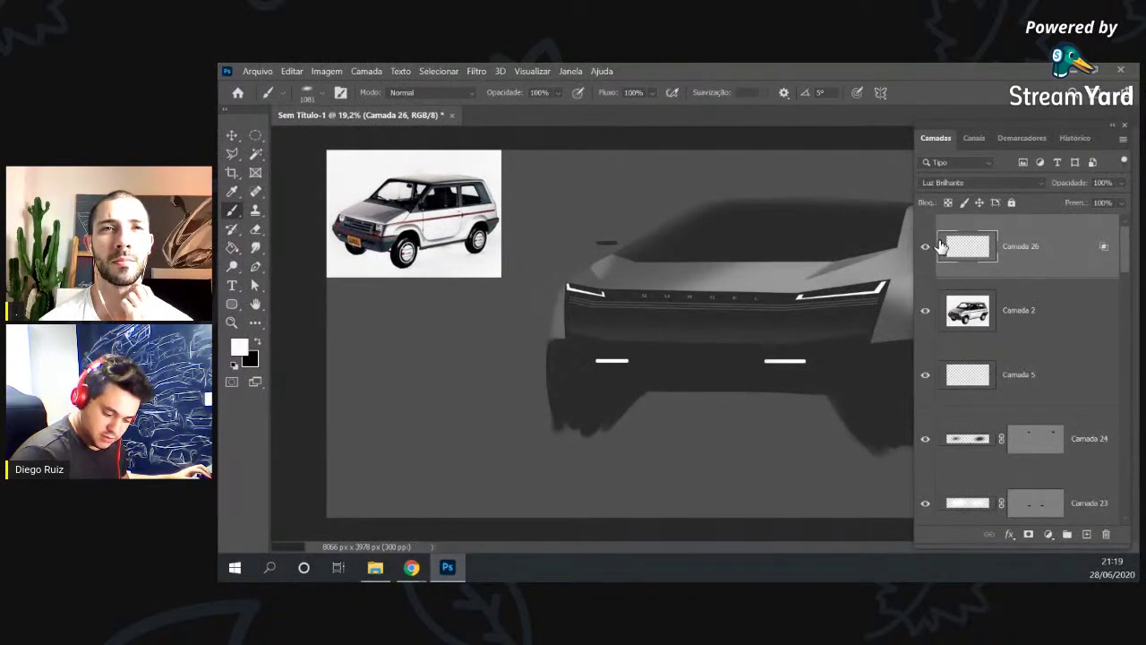
{"action": "key", "text": "f"}
{"action": "key", "text": "f"}
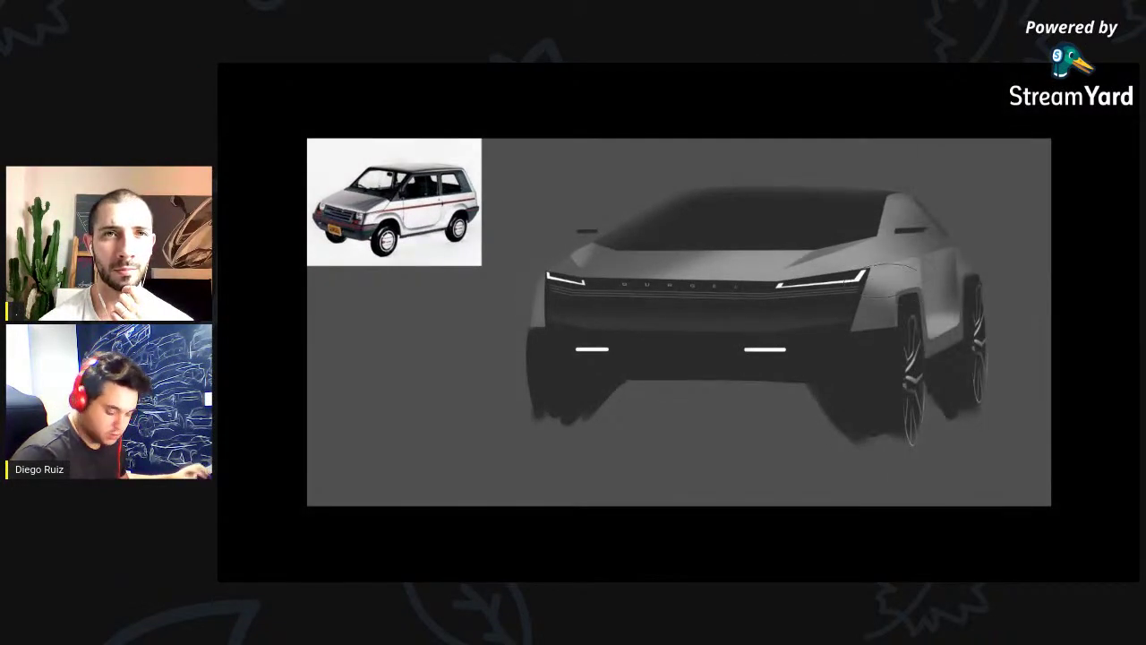
{"action": "key", "text": "f"}
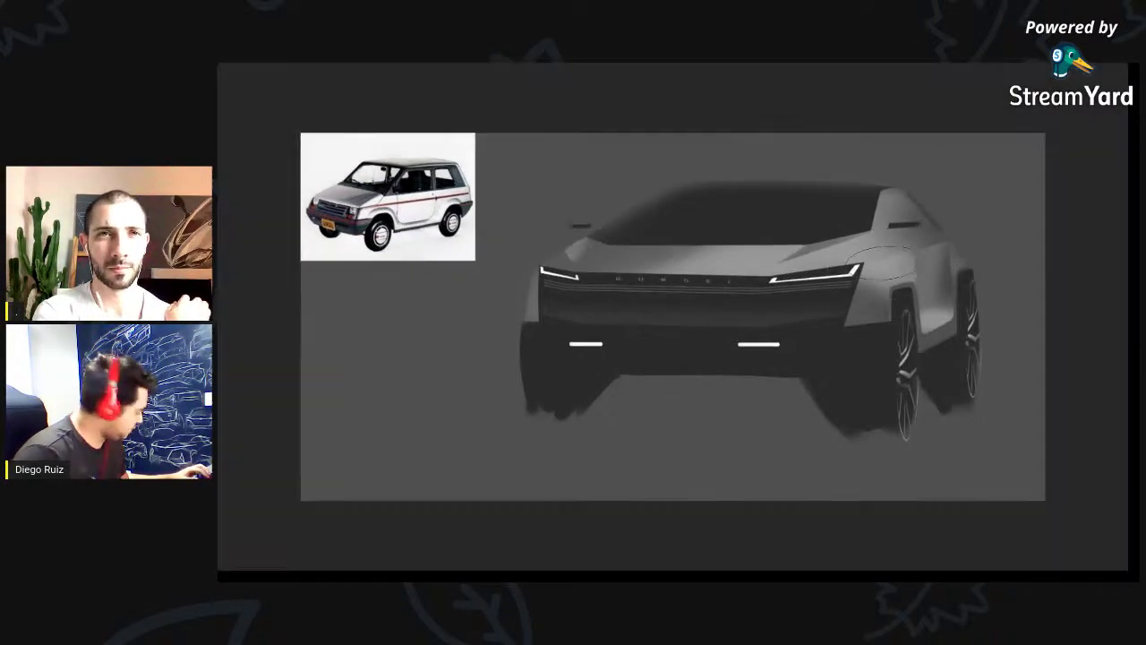
{"action": "key", "text": "f"}
{"action": "key", "text": "f"}
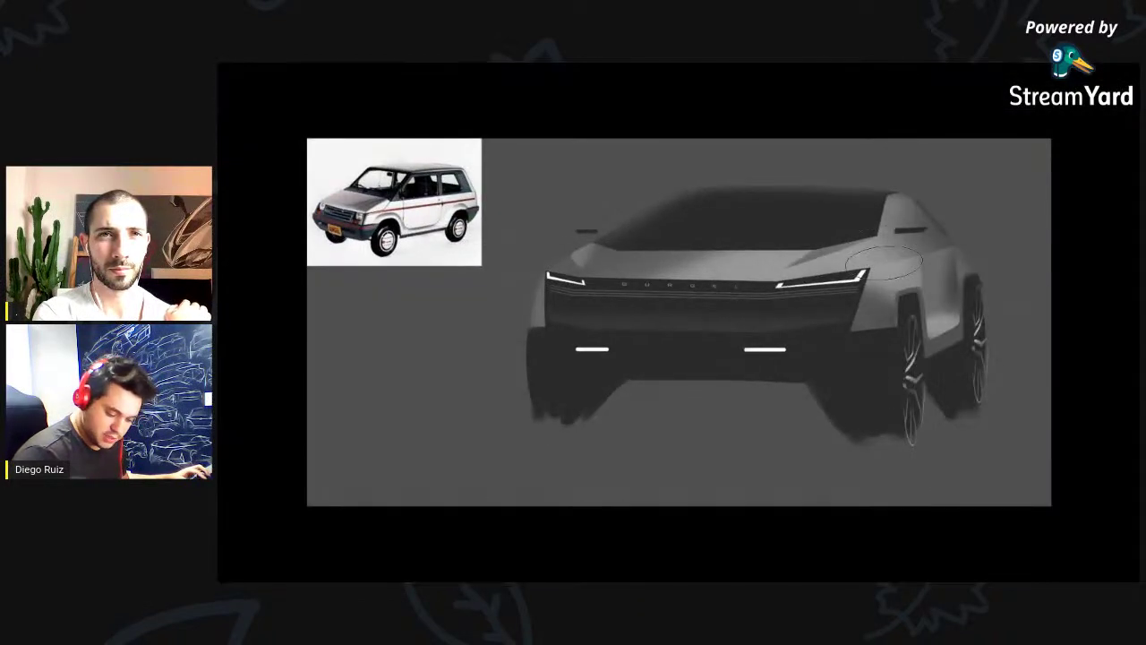
Paint soft white highlights on the front fender, the lower door and the hood, resizing the brush for each area.
{"action": "mouse_move", "coordinate": [892, 271]}
{"action": "left_mouse_down"}
{"action": "mouse_move", "coordinate": [917, 288]}
{"action": "mouse_move", "coordinate": [895, 266]}
{"action": "mouse_move", "coordinate": [913, 295]}
{"action": "mouse_move", "coordinate": [895, 273]}
{"action": "left_mouse_up"}
{"action": "right_click", "coordinate": [942, 326], "text": "alt"}
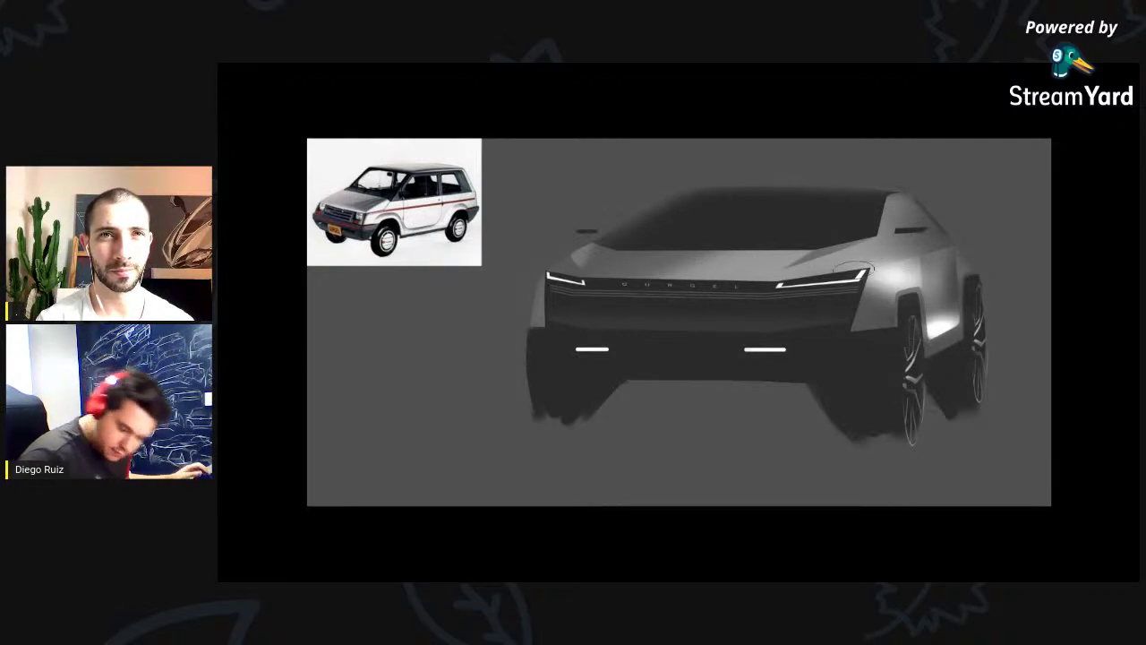
{"action": "right_click", "coordinate": [822, 274], "text": "alt"}
{"action": "left_click_drag", "start_coordinate": [842, 265], "coordinate": [955, 234]}
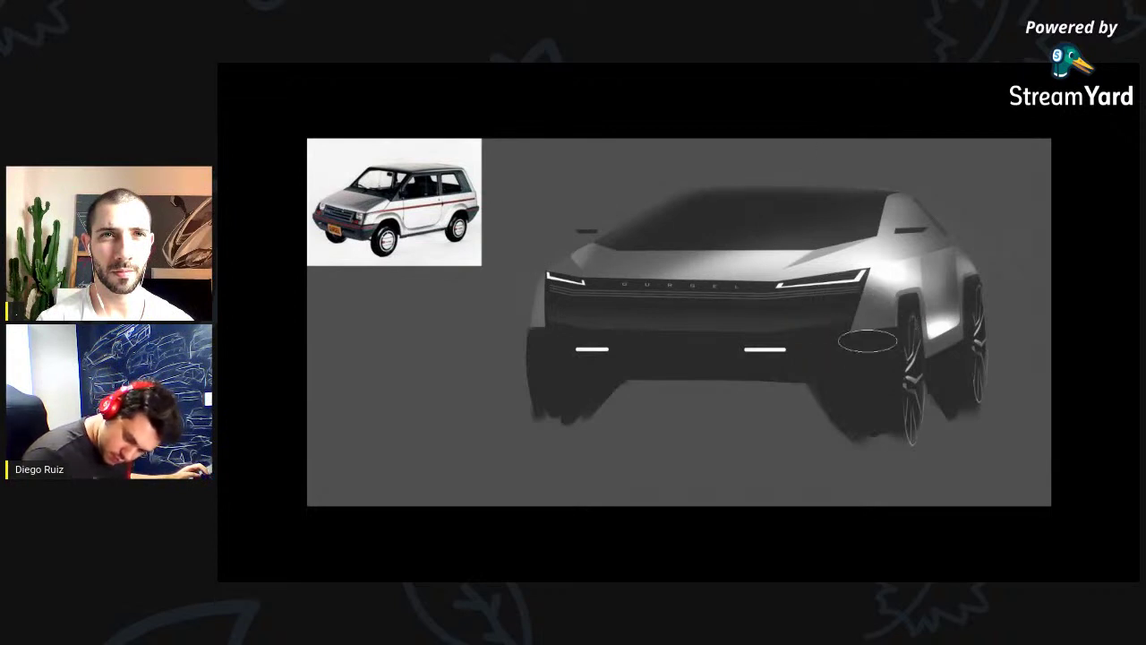
Clean up the glow around the front wheel arch and refine the highlight at the hood's far corner.
{"action": "mouse_move", "coordinate": [912, 330]}
{"action": "left_mouse_down"}
{"action": "mouse_move", "coordinate": [901, 496]}
{"action": "mouse_move", "coordinate": [898, 360]}
{"action": "left_mouse_up"}
{"action": "mouse_move", "coordinate": [903, 295]}
{"action": "left_mouse_down"}
{"action": "mouse_move", "coordinate": [881, 298]}
{"action": "mouse_move", "coordinate": [911, 378]}
{"action": "left_mouse_up"}
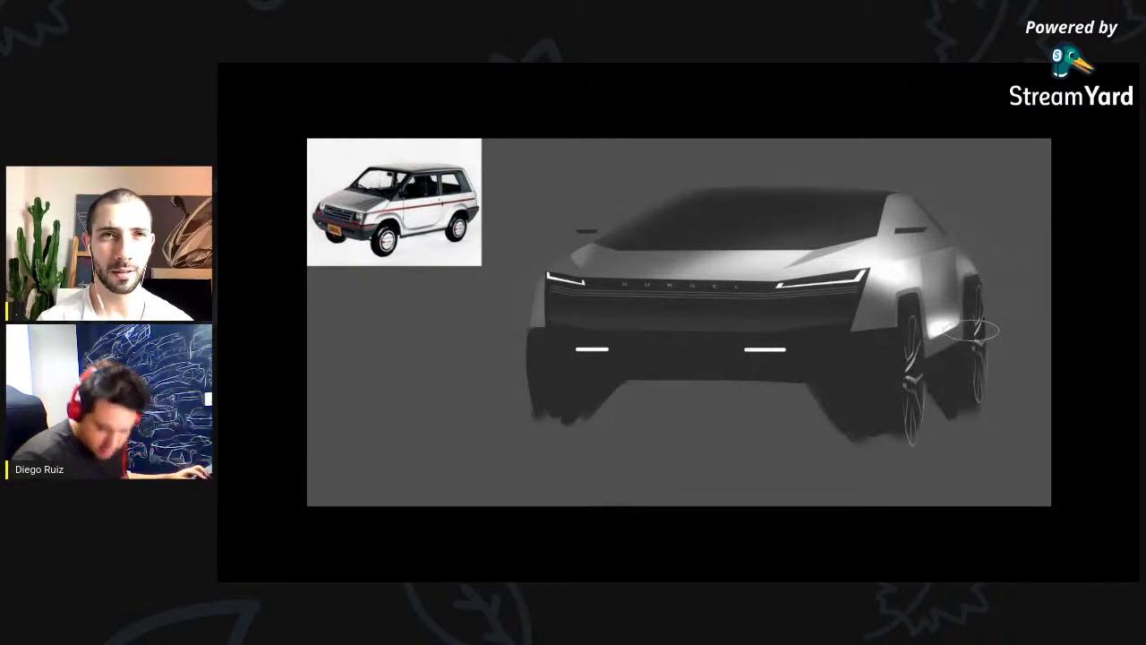
{"action": "left_click_drag", "start_coordinate": [617, 250], "coordinate": [602, 249]}
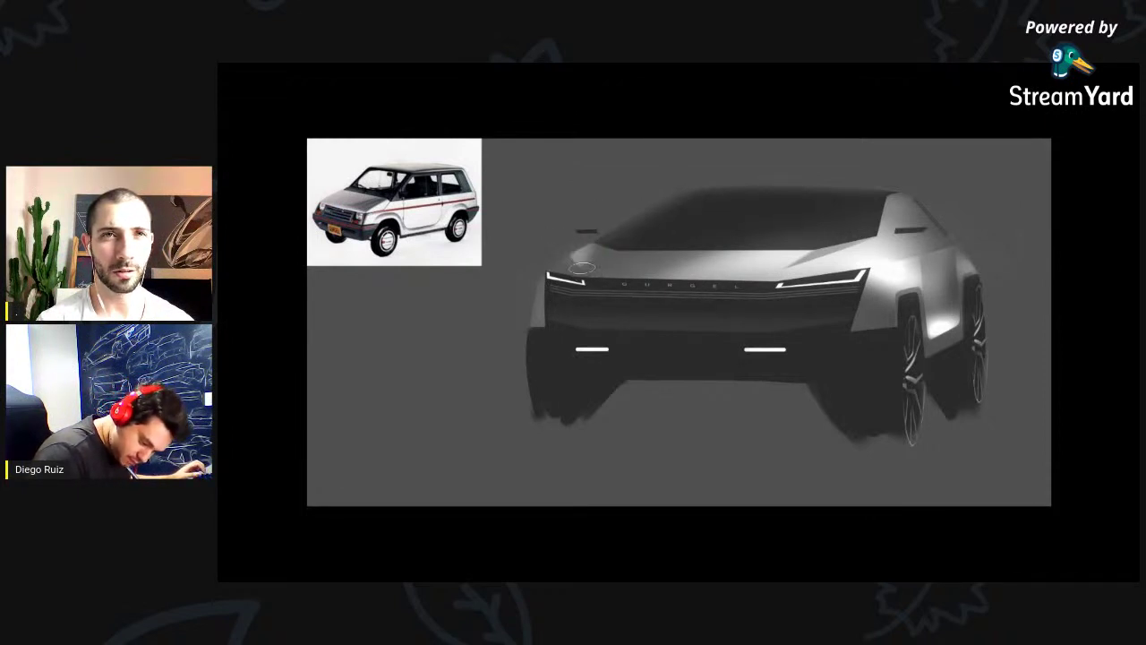
{"action": "mouse_move", "coordinate": [575, 215]}
{"action": "left_mouse_down"}
{"action": "mouse_move", "coordinate": [567, 263]}
{"action": "mouse_move", "coordinate": [537, 246]}
{"action": "left_mouse_up"}
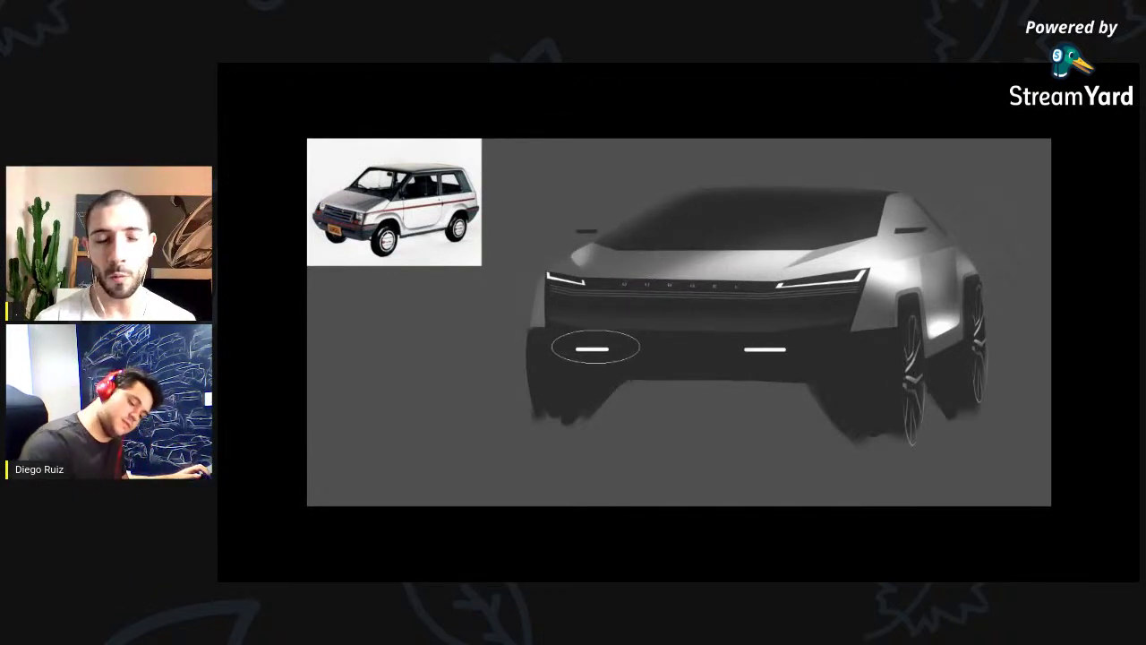
{"action": "key", "text": "f"}
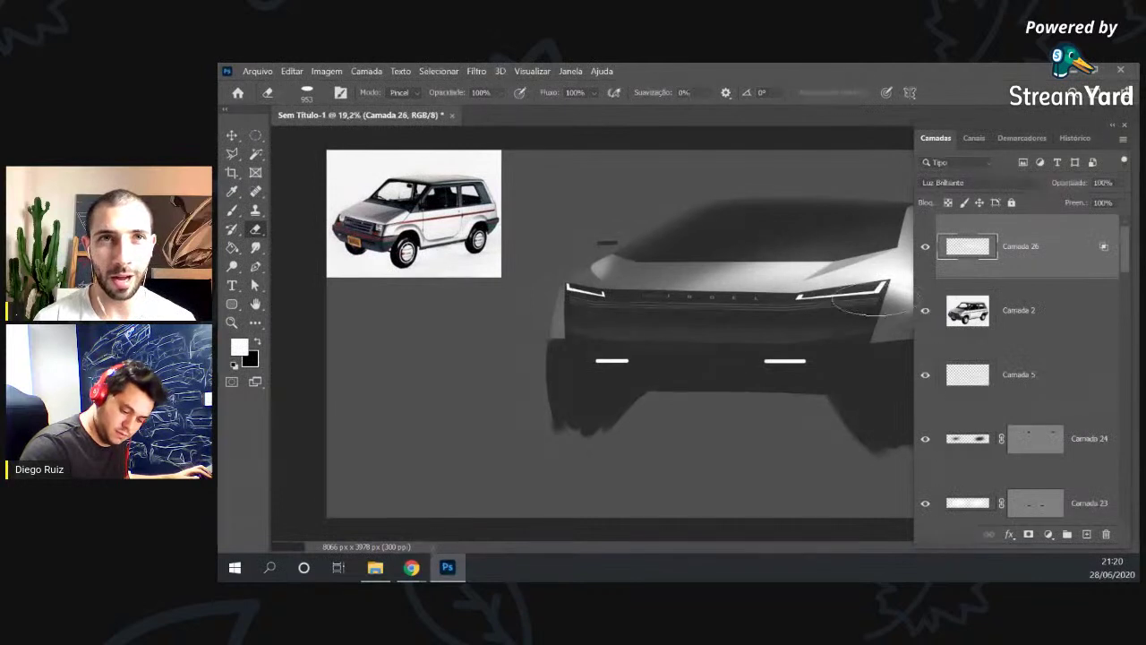
Draw a straight Pen tool path from the headlight's outer tip along the body shoulder to the rear fender.
{"action": "left_click", "coordinate": [1111, 126]}
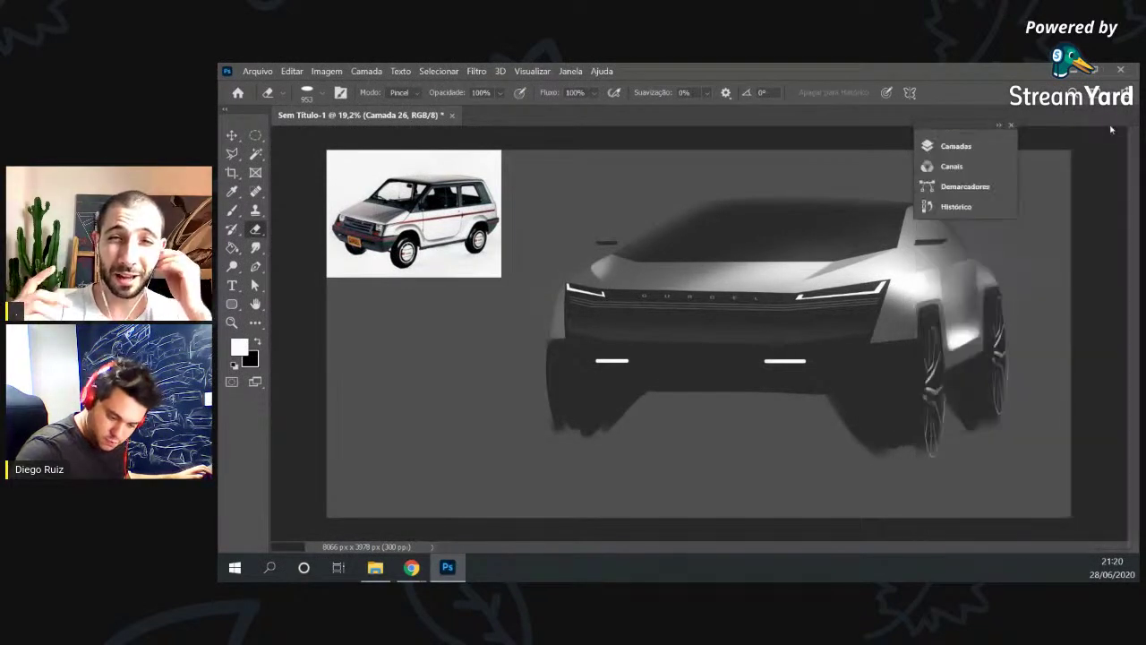
{"action": "key", "text": "p"}
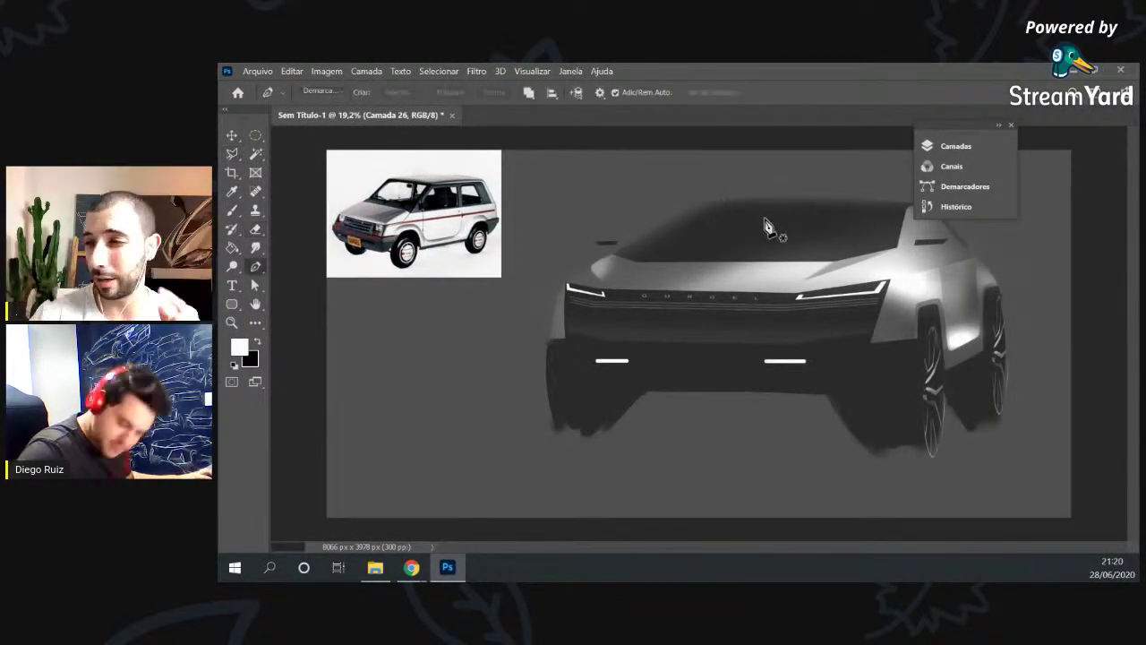
{"action": "left_click", "coordinate": [889, 282]}
{"action": "left_click", "coordinate": [978, 257]}
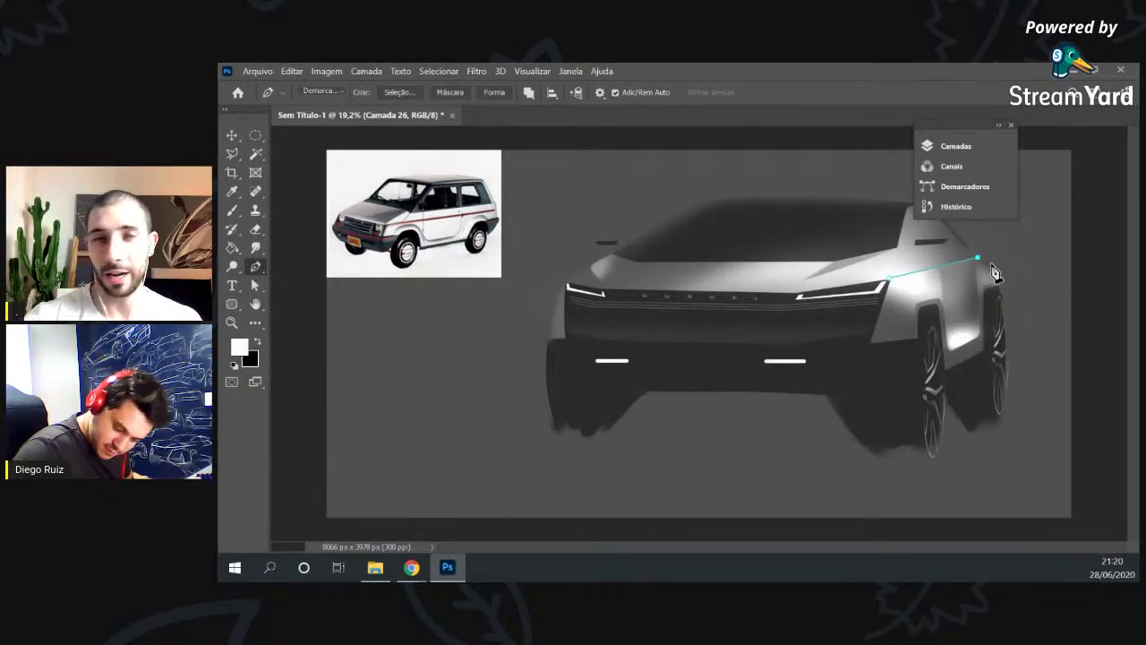
Add a new layer above the highlight layer and set the foreground colour to dark red.
{"action": "left_click", "coordinate": [983, 146]}
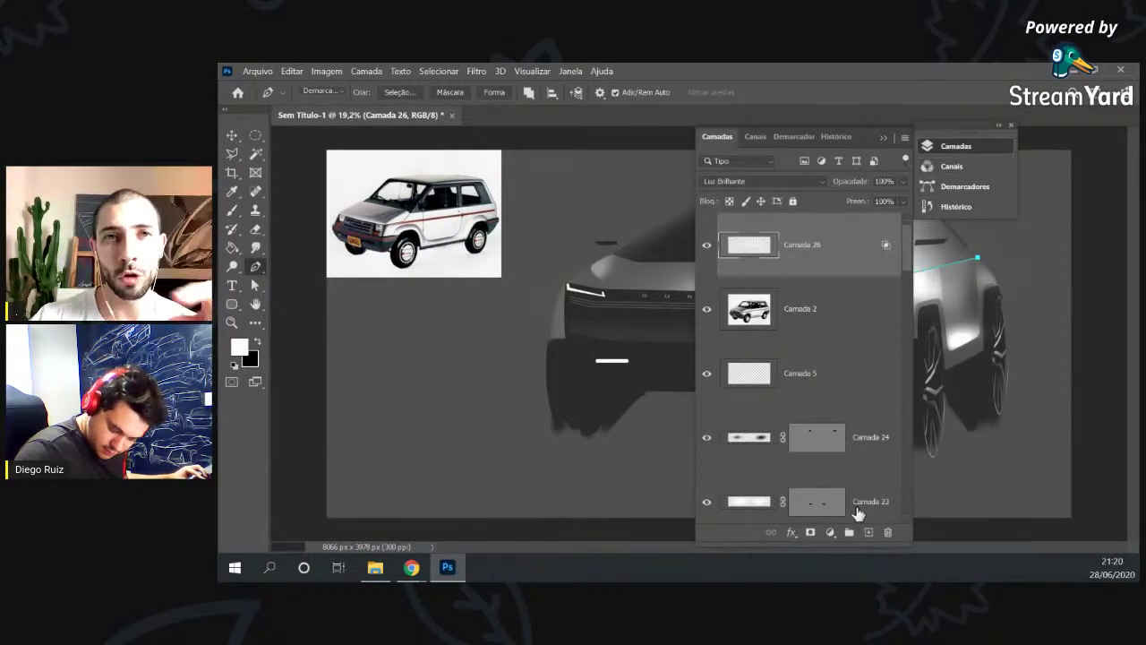
{"action": "left_click", "coordinate": [868, 532]}
{"action": "key", "text": "i"}
{"action": "left_click", "coordinate": [240, 347]}
{"action": "left_click_drag", "start_coordinate": [524, 335], "coordinate": [590, 333]}
{"action": "left_click", "coordinate": [778, 240]}
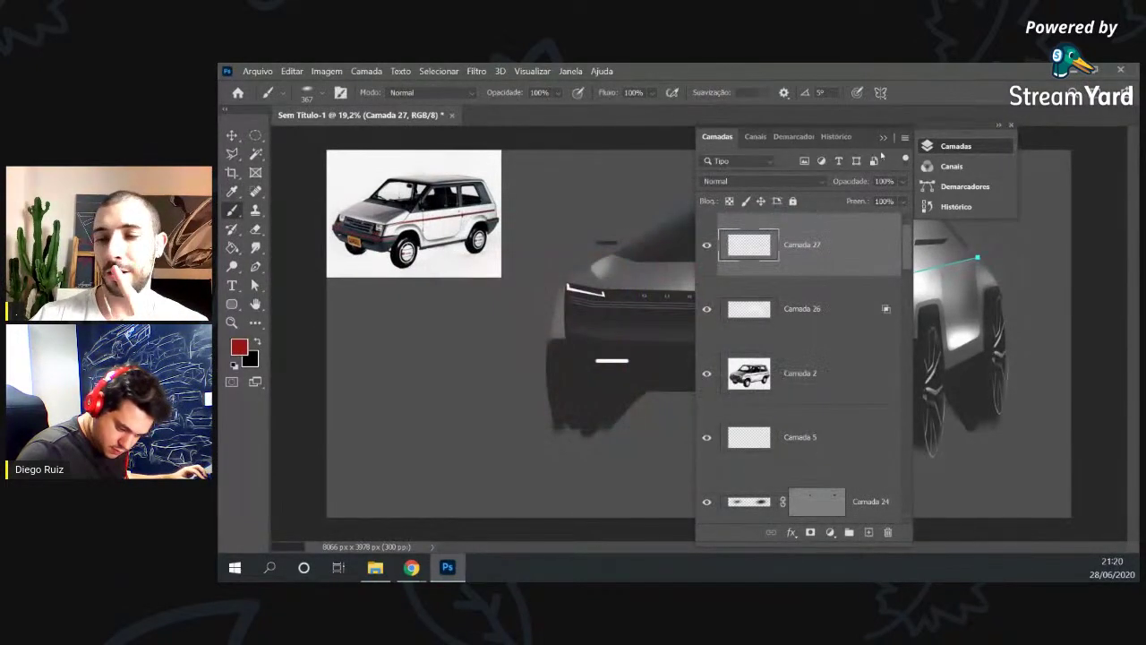
Reduce the brush to 27 px and stroke the shoulder path with it as a thin red line.
{"action": "left_click", "coordinate": [883, 138]}
{"action": "left_click_drag", "start_coordinate": [893, 272], "coordinate": [901, 359]}
{"action": "left_click_drag", "start_coordinate": [916, 289], "coordinate": [913, 468]}
{"action": "left_click_drag", "start_coordinate": [924, 268], "coordinate": [902, 271]}
{"action": "key", "text": "Return"}
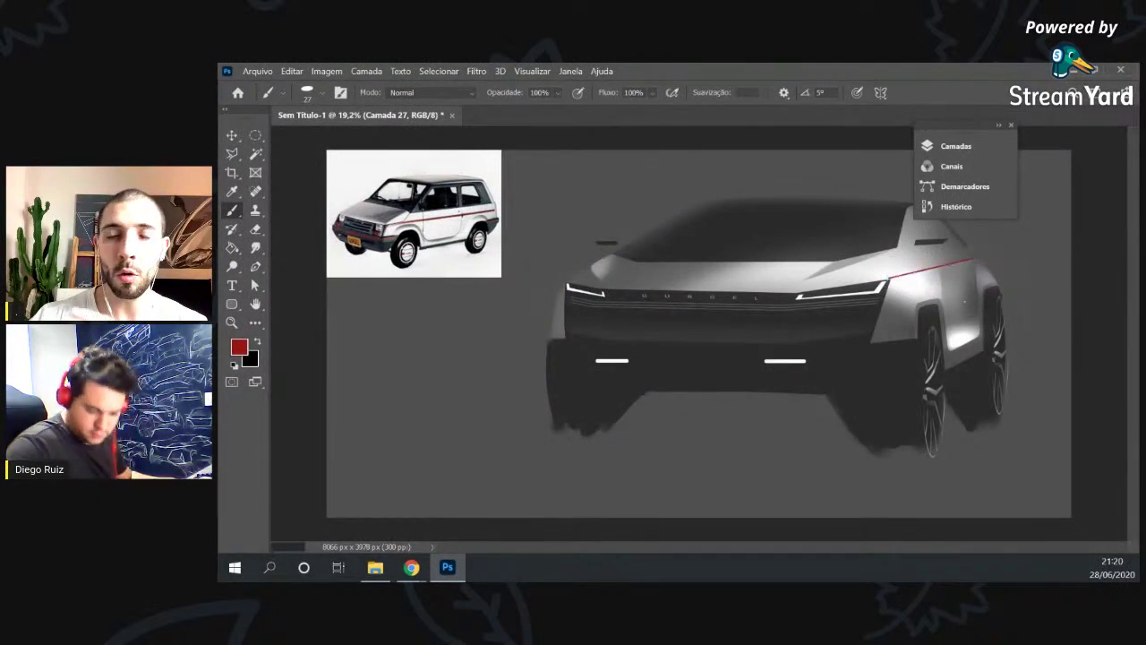
{"action": "key", "text": "v"}
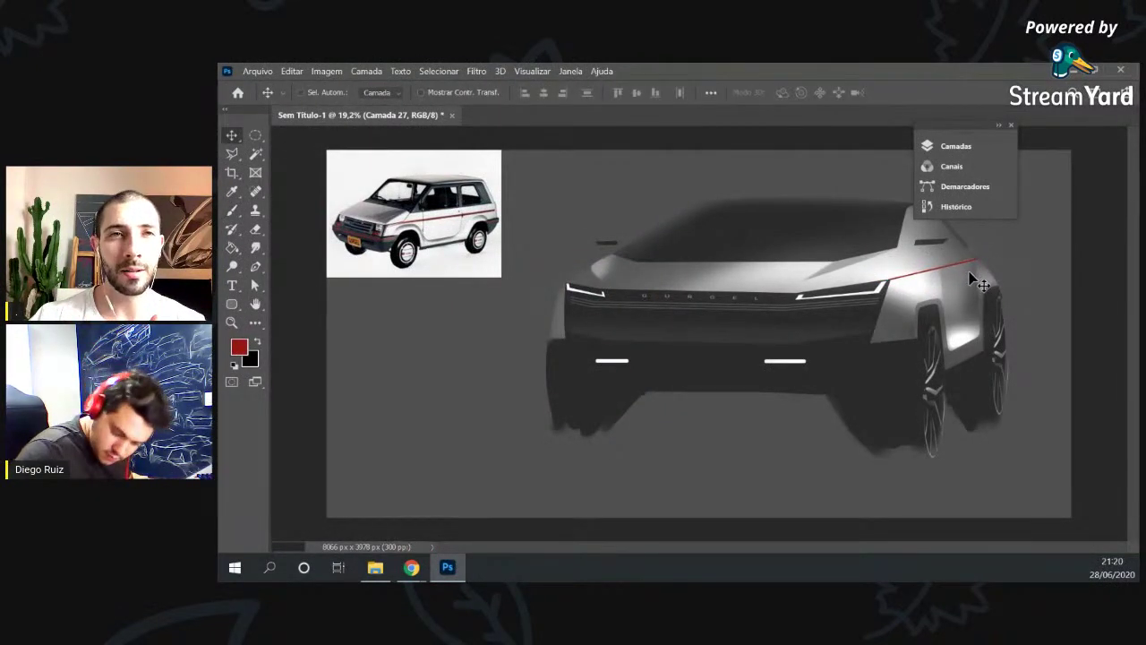
Free-transform the red stripe to refine its shape at the rear fender end.
{"action": "scroll", "coordinate": [983, 262], "scroll_direction": "up", "scroll_amount": 3}
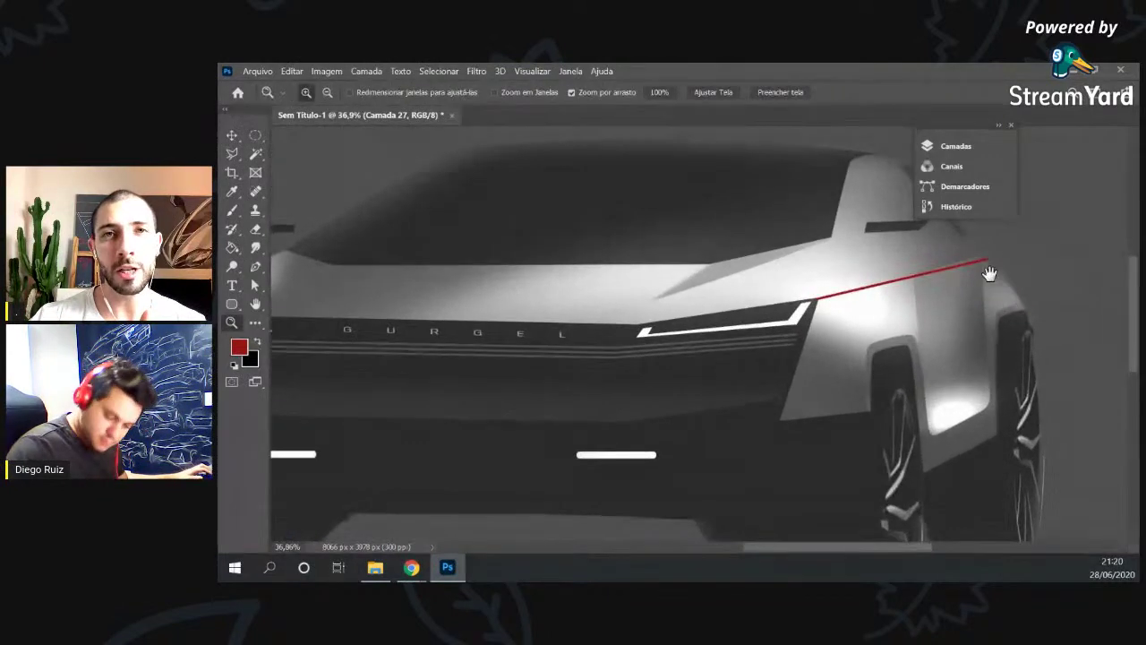
{"action": "key", "text": "ctrl+t"}
{"action": "right_click", "coordinate": [985, 263]}
{"action": "left_click", "coordinate": [908, 332]}
{"action": "mouse_move", "coordinate": [988, 278]}
{"action": "left_mouse_down"}
{"action": "mouse_move", "coordinate": [994, 271]}
{"action": "mouse_move", "coordinate": [985, 289]}
{"action": "mouse_move", "coordinate": [967, 284]}
{"action": "left_mouse_up"}
{"action": "key", "text": "Return"}
{"action": "key", "text": "z"}
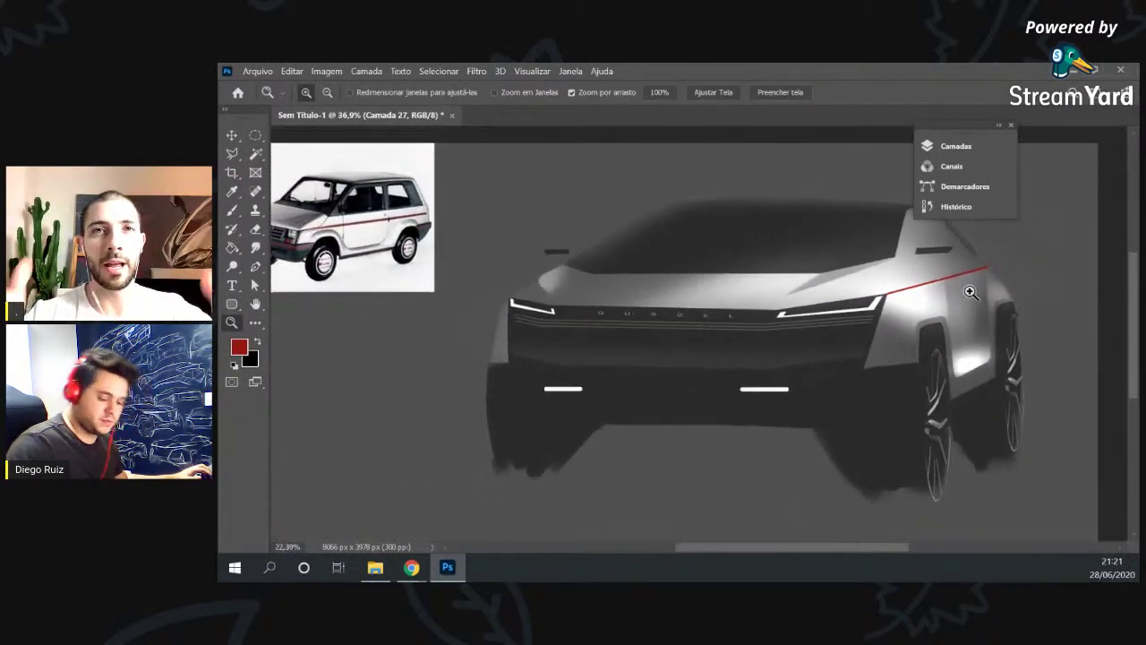
Trim the red stripe thinner by removing its upper edge with a Polygonal Lasso selection from headlight tip to rear fender.
{"action": "left_click_drag", "start_coordinate": [949, 331], "coordinate": [921, 320]}
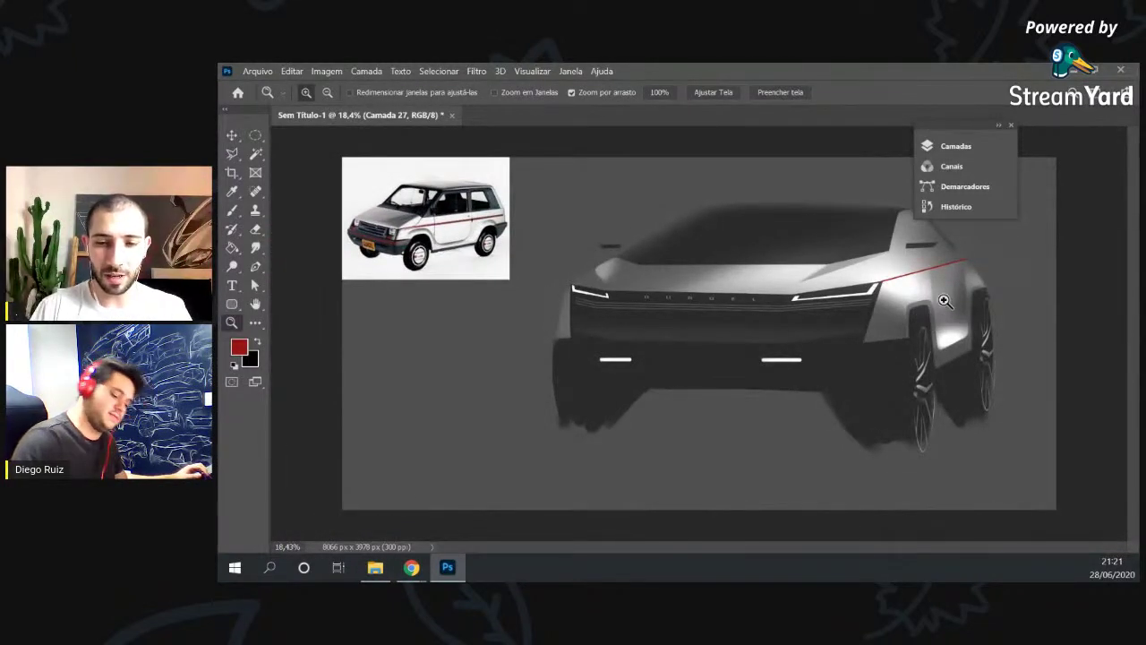
{"action": "left_click_drag", "start_coordinate": [963, 268], "coordinate": [927, 285]}
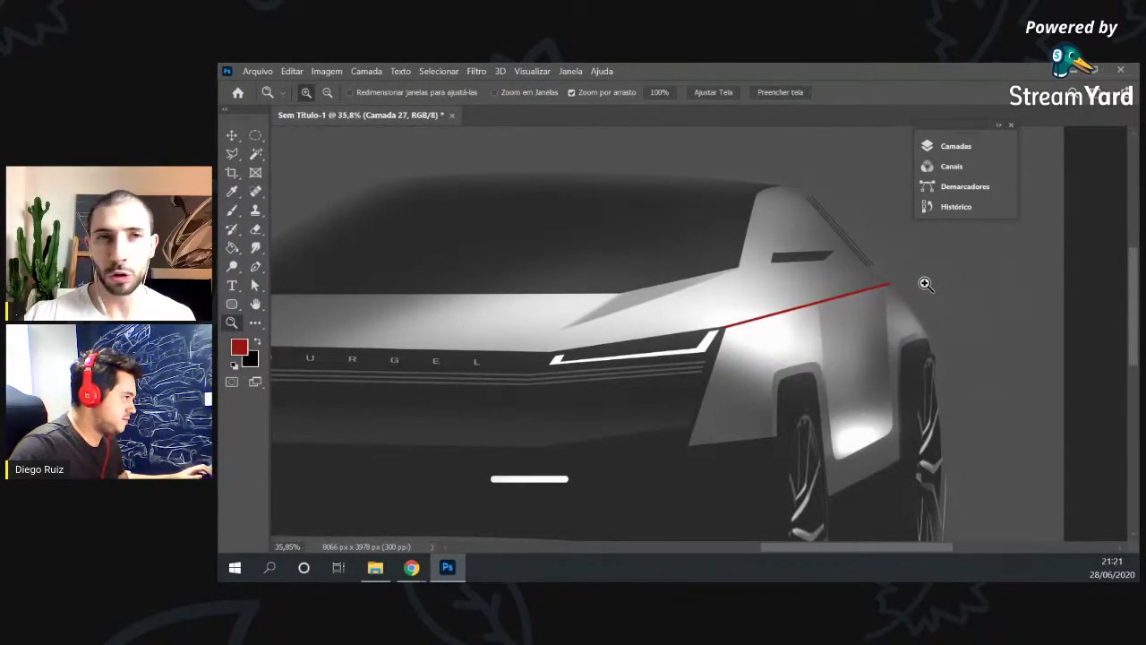
{"action": "left_click_drag", "start_coordinate": [905, 305], "coordinate": [926, 299]}
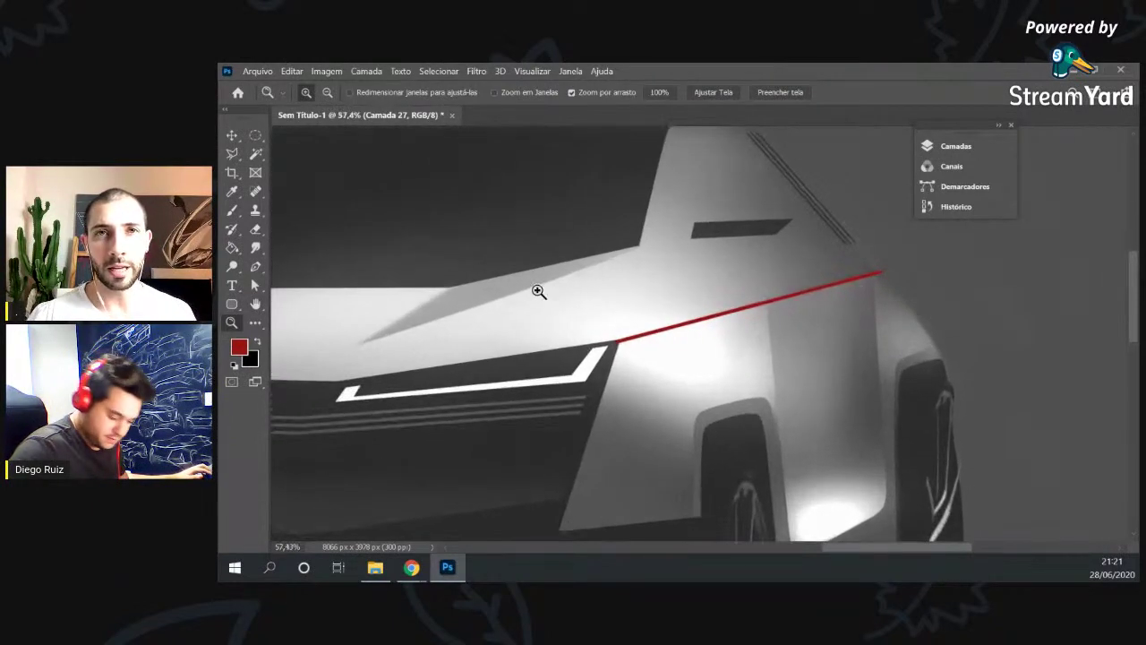
{"action": "left_click", "coordinate": [231, 153]}
{"action": "left_click", "coordinate": [613, 342]}
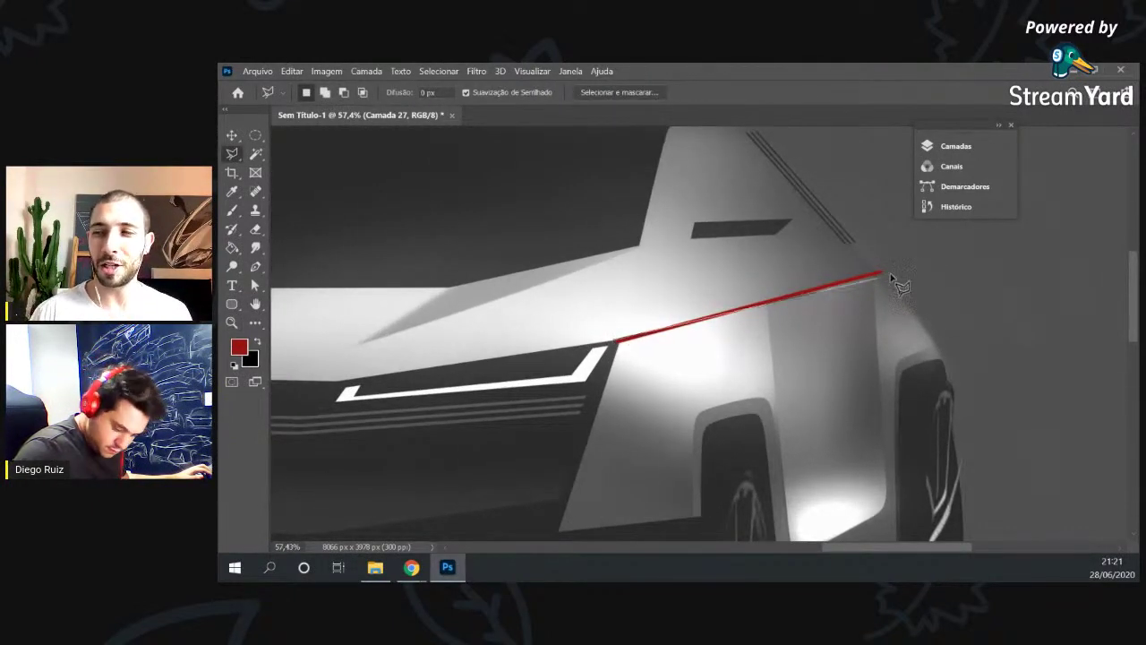
{"action": "left_click", "coordinate": [909, 264]}
{"action": "left_click", "coordinate": [830, 252]}
{"action": "left_click", "coordinate": [589, 292]}
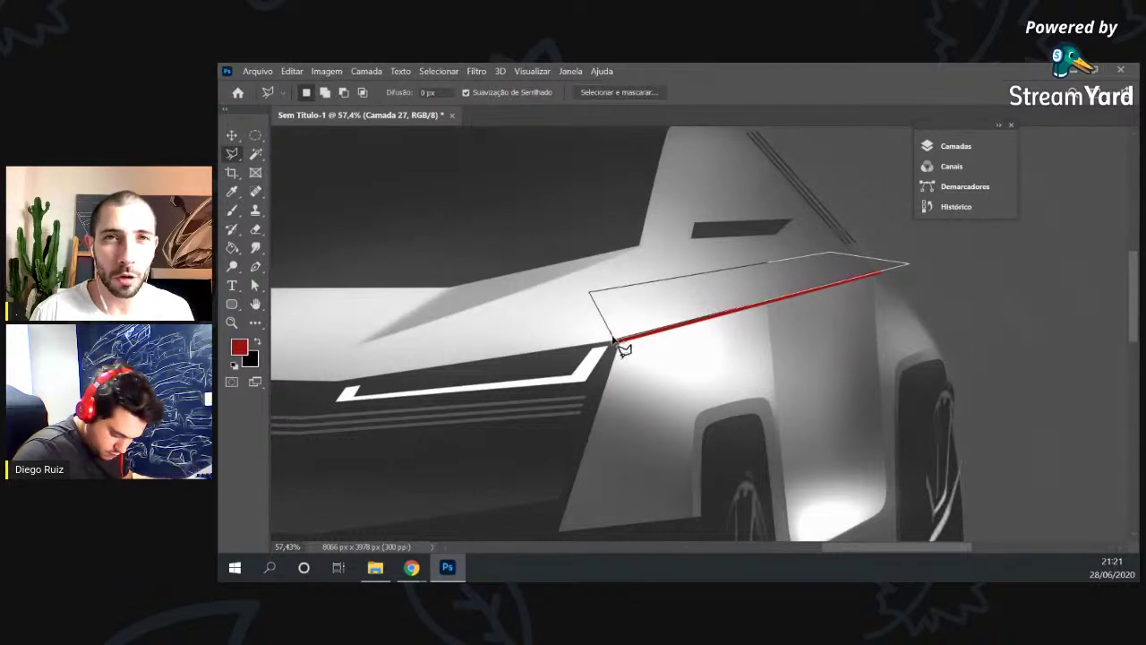
{"action": "left_click", "coordinate": [616, 344]}
{"action": "key", "text": "ctrl+d"}
{"action": "key", "text": "e"}
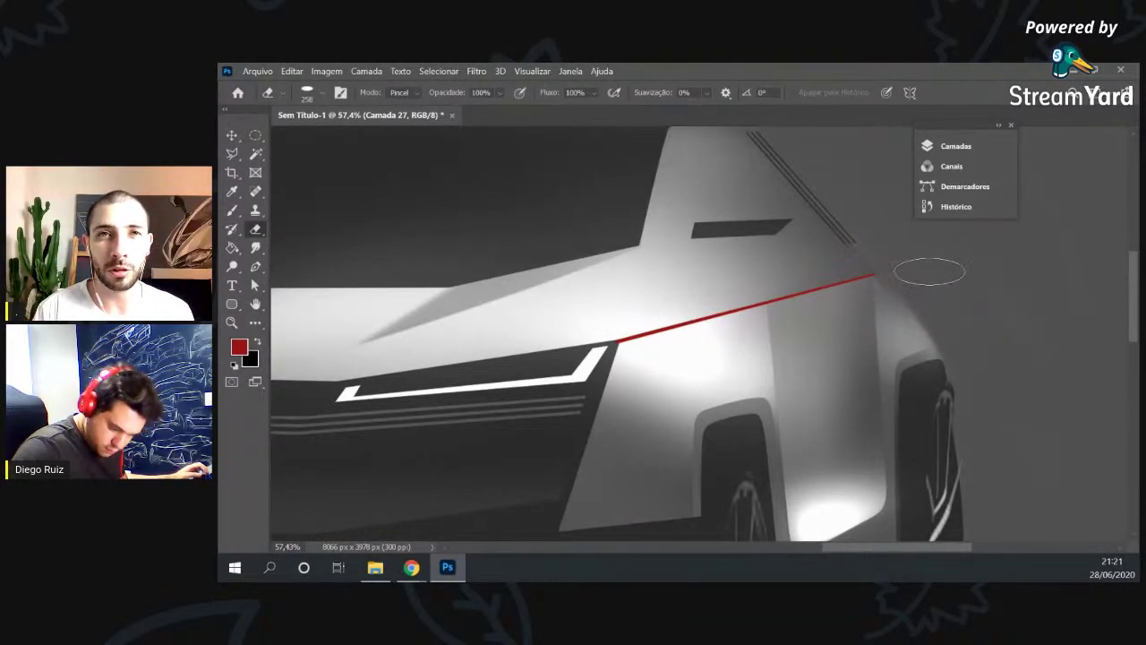
{"action": "key", "text": "z"}
{"action": "left_click_drag", "start_coordinate": [917, 309], "coordinate": [886, 310]}
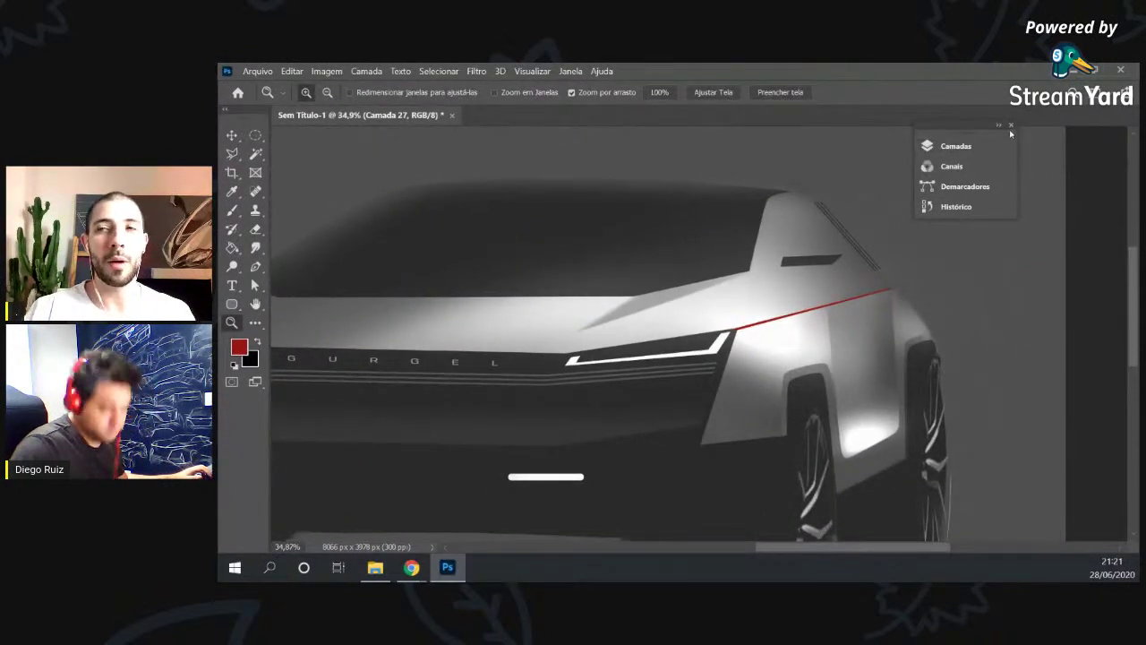
Move the red stripe layer directly below Camada 26 and load the stripe's pixels as a selection.
{"action": "left_click", "coordinate": [931, 146]}
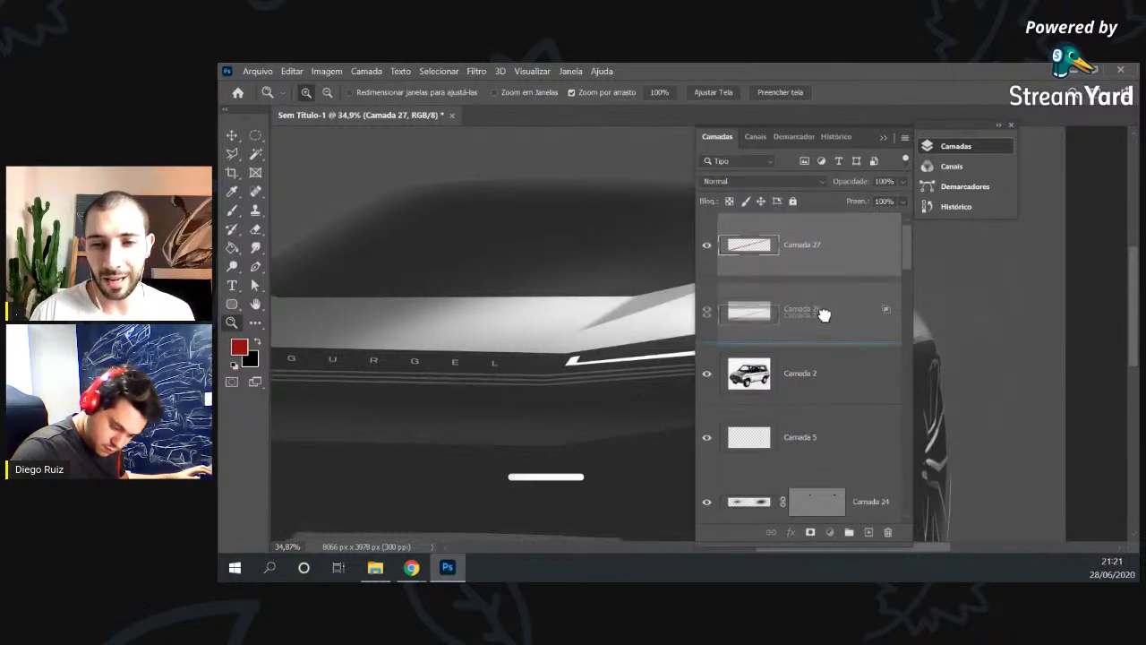
{"action": "left_click", "coordinate": [884, 137]}
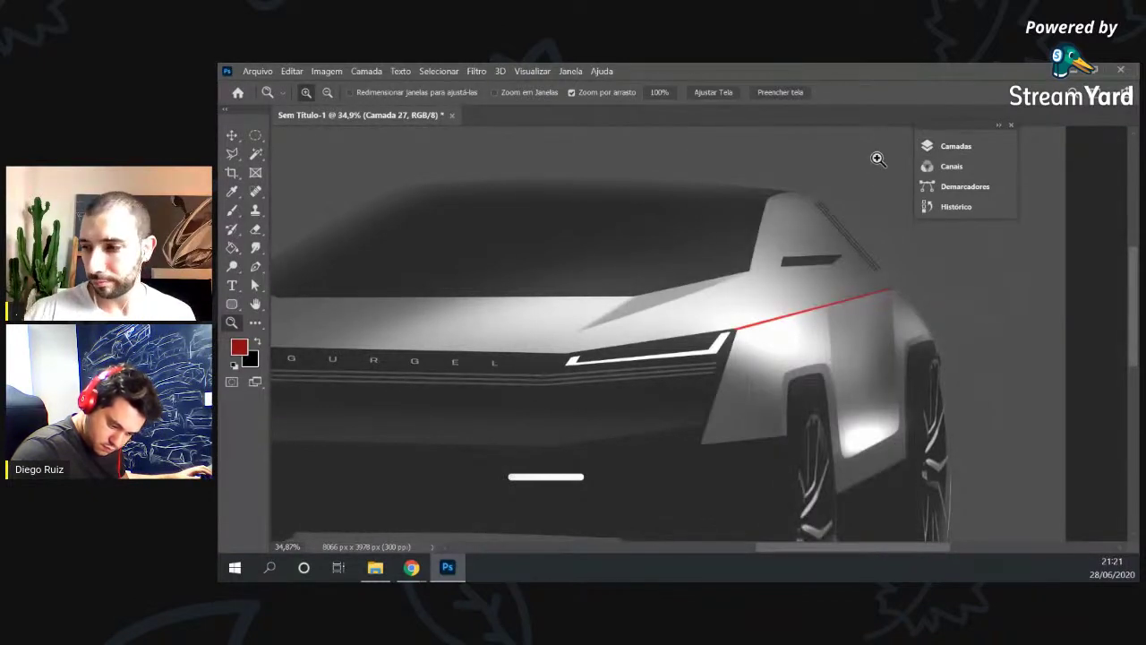
{"action": "left_click", "coordinate": [929, 146]}
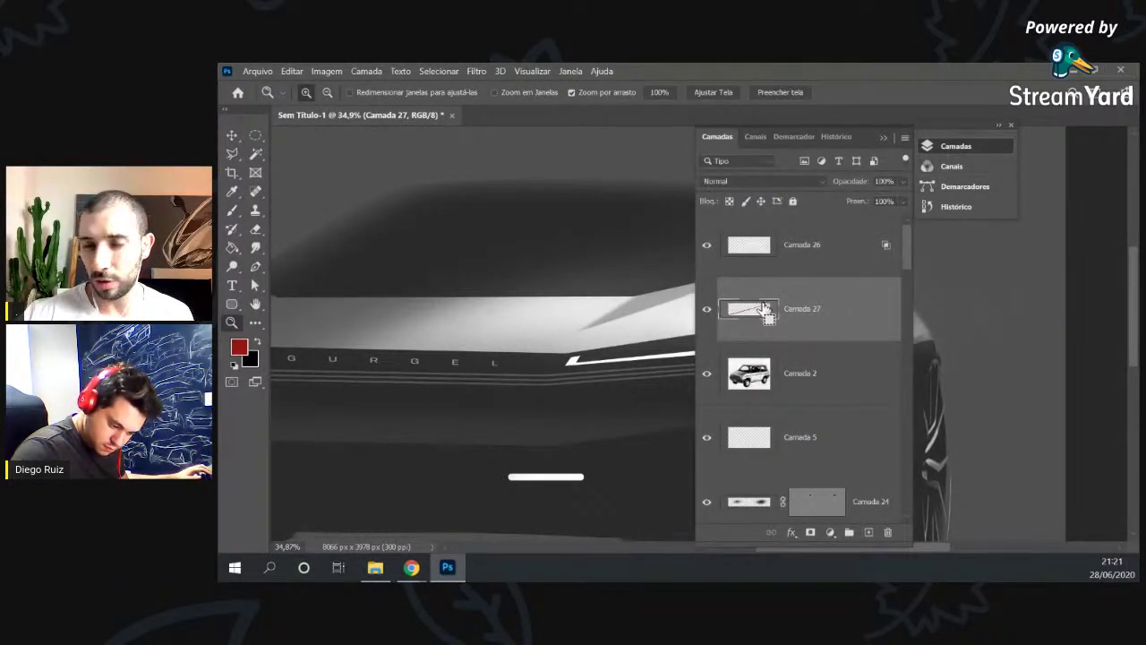
{"action": "left_click", "coordinate": [883, 137]}
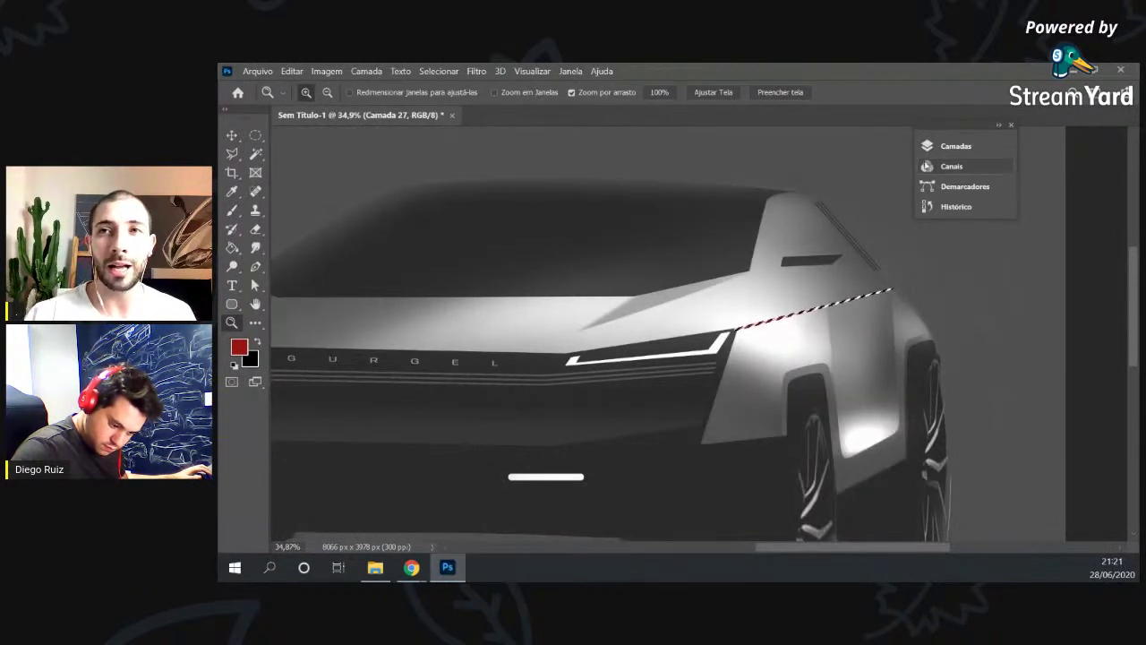
{"action": "left_click", "coordinate": [935, 150]}
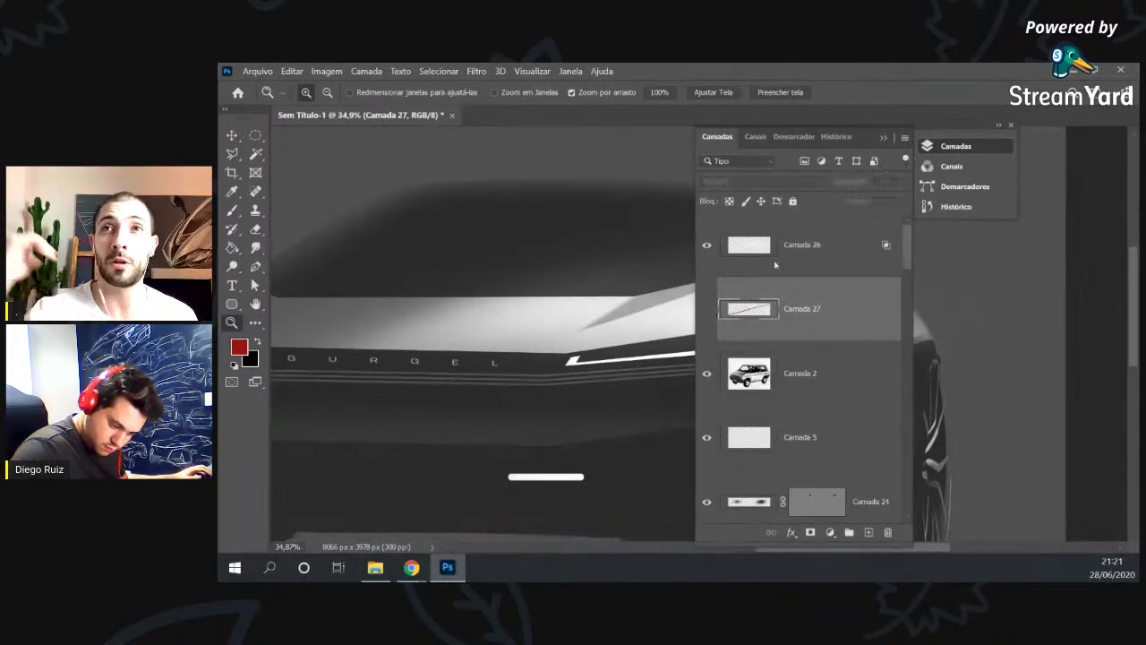
{"action": "left_click", "coordinate": [884, 137]}
{"action": "key", "text": "ctrl+d"}
Paint the rear part of the stripe dark grey with a 394 px brush, using a colour sampled from the windshield.
{"action": "key", "text": "b"}
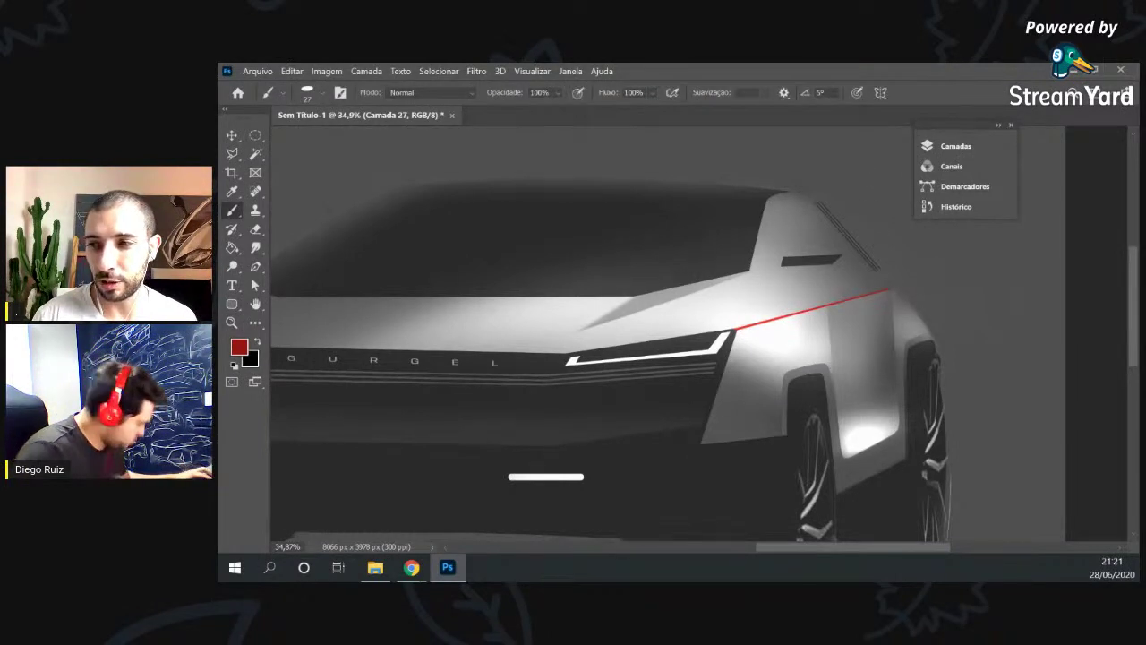
{"action": "left_click", "coordinate": [608, 266], "text": "alt"}
{"action": "right_click", "coordinate": [782, 322], "text": "alt"}
{"action": "right_click", "coordinate": [869, 325], "text": "alt"}
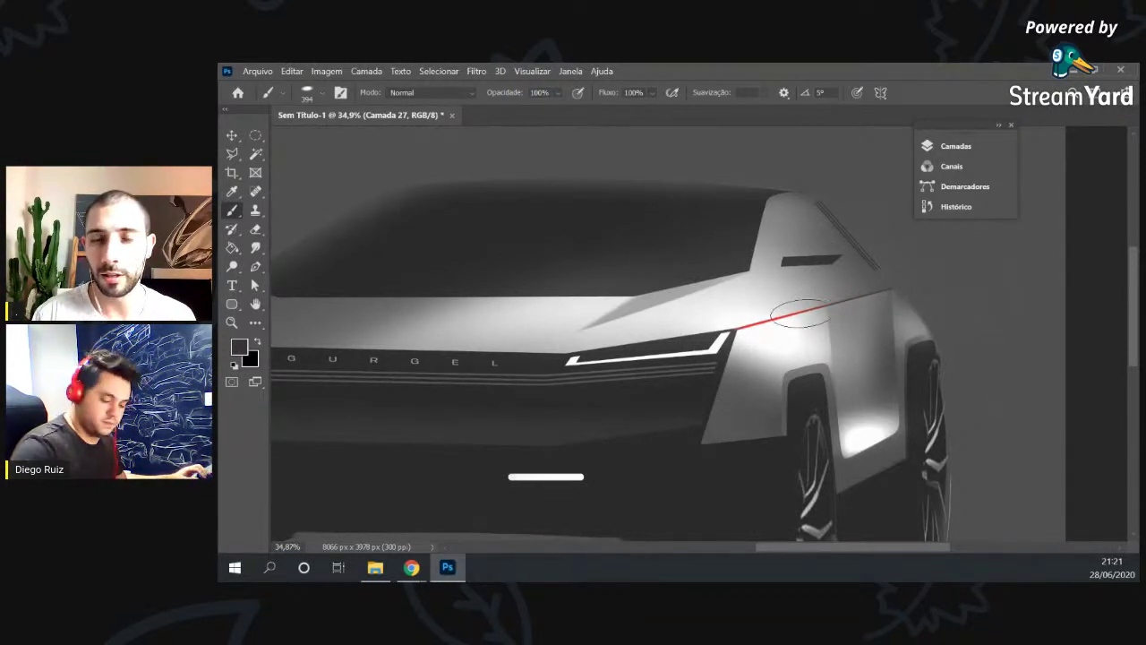
{"action": "key", "text": "v"}
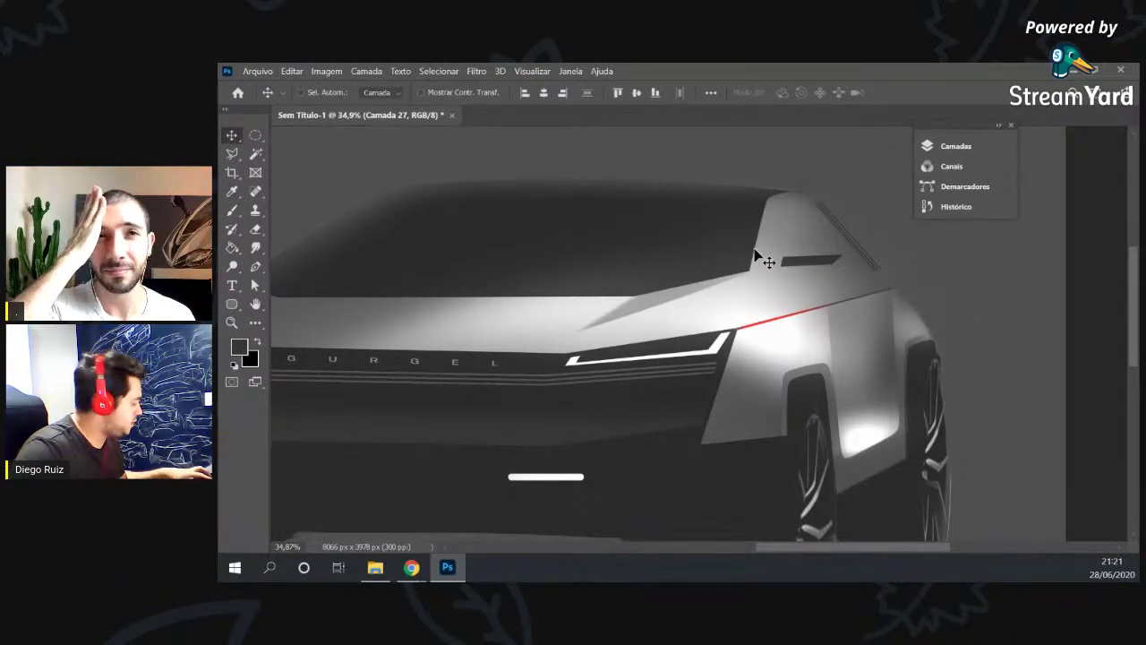
Set the foreground colour to bright red and enlarge the brush to 570 px over the stripe.
{"action": "key", "text": "b"}
{"action": "left_click", "coordinate": [239, 347]}
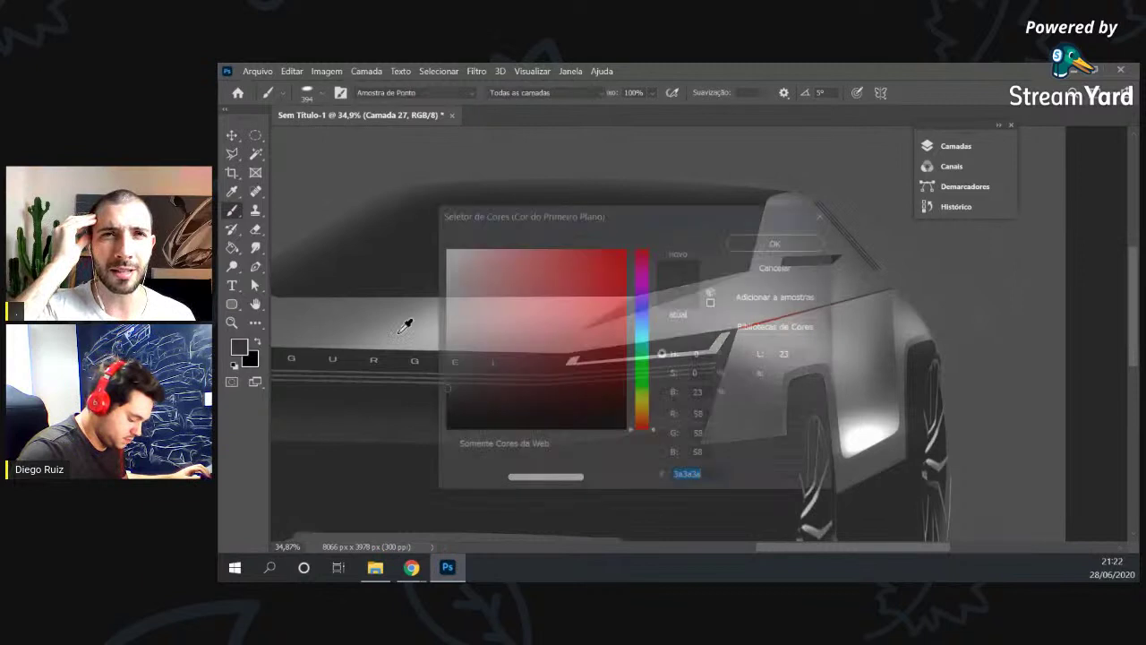
{"action": "left_click", "coordinate": [609, 265]}
{"action": "left_click", "coordinate": [777, 242]}
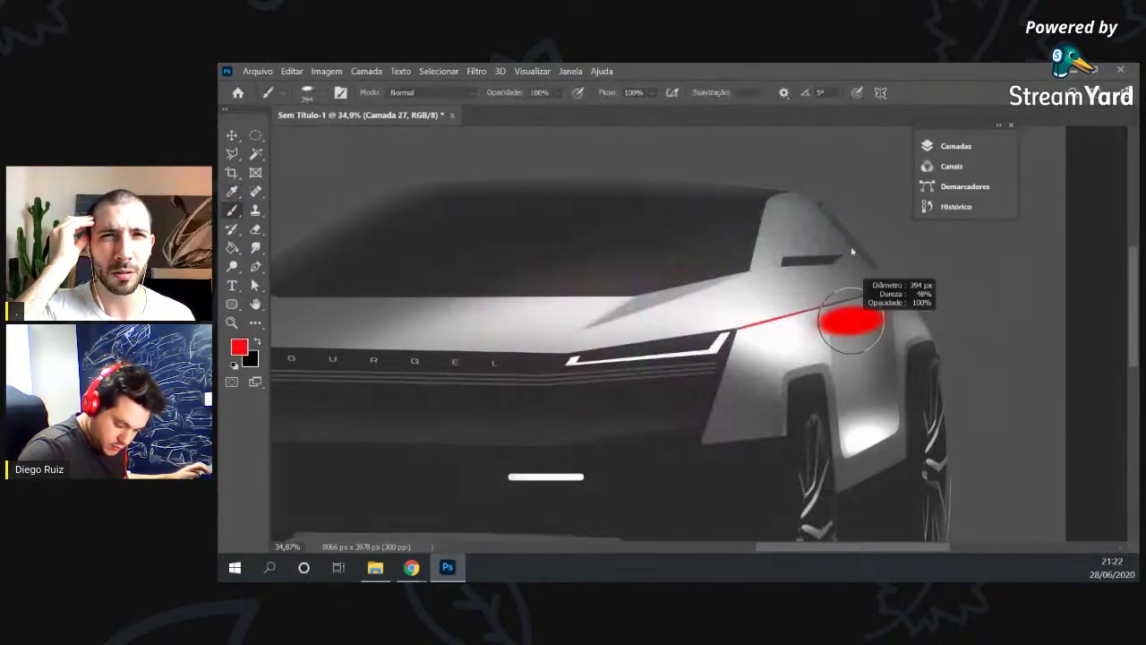
{"action": "right_click", "coordinate": [816, 280], "text": "alt"}
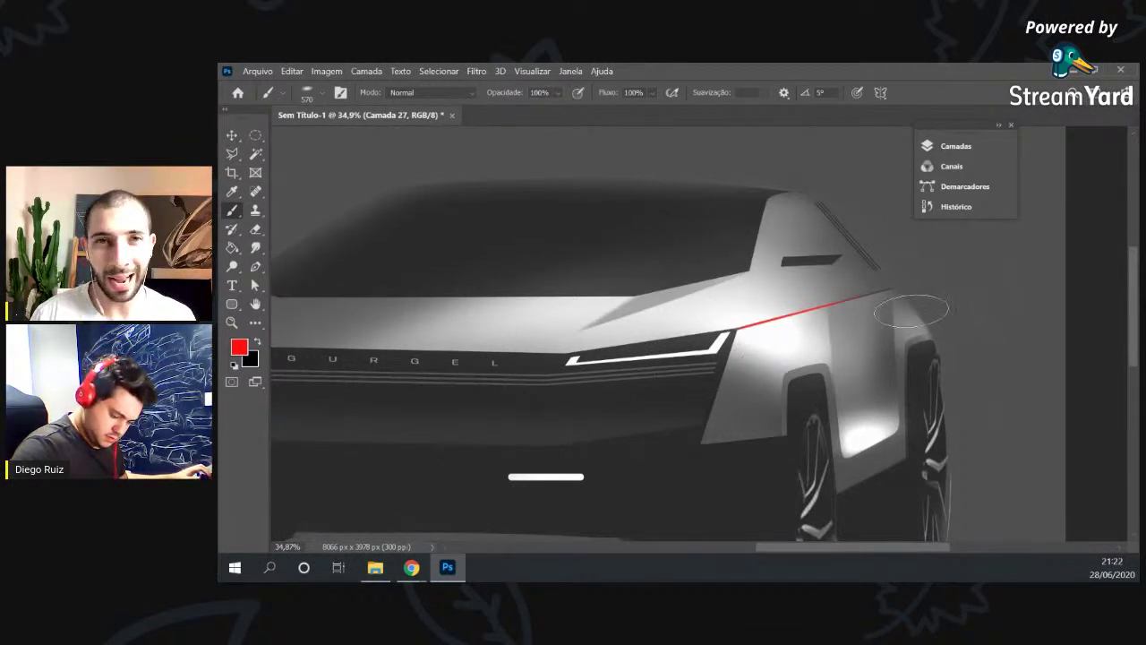
Sample the background grey beside the rear fender and fade the stripe's rear end with a soft 822 px brush.
{"action": "left_click", "coordinate": [953, 288], "text": "alt"}
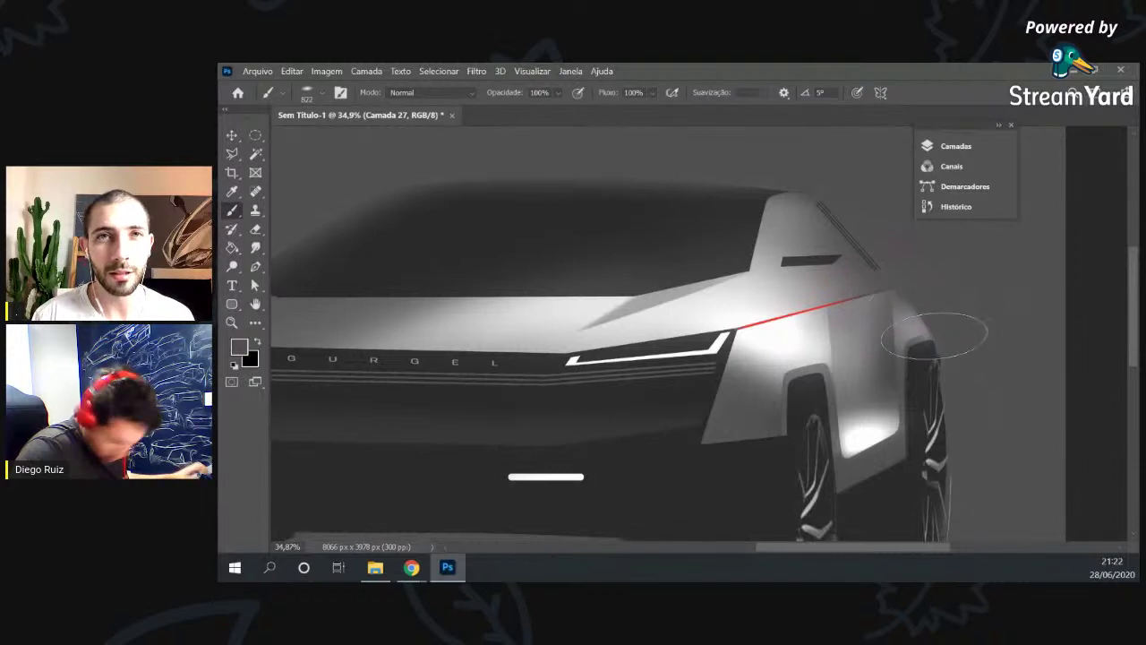
{"action": "left_click_drag", "start_coordinate": [931, 274], "coordinate": [867, 290]}
{"action": "key", "text": "z"}
{"action": "left_click_drag", "start_coordinate": [862, 418], "coordinate": [843, 417]}
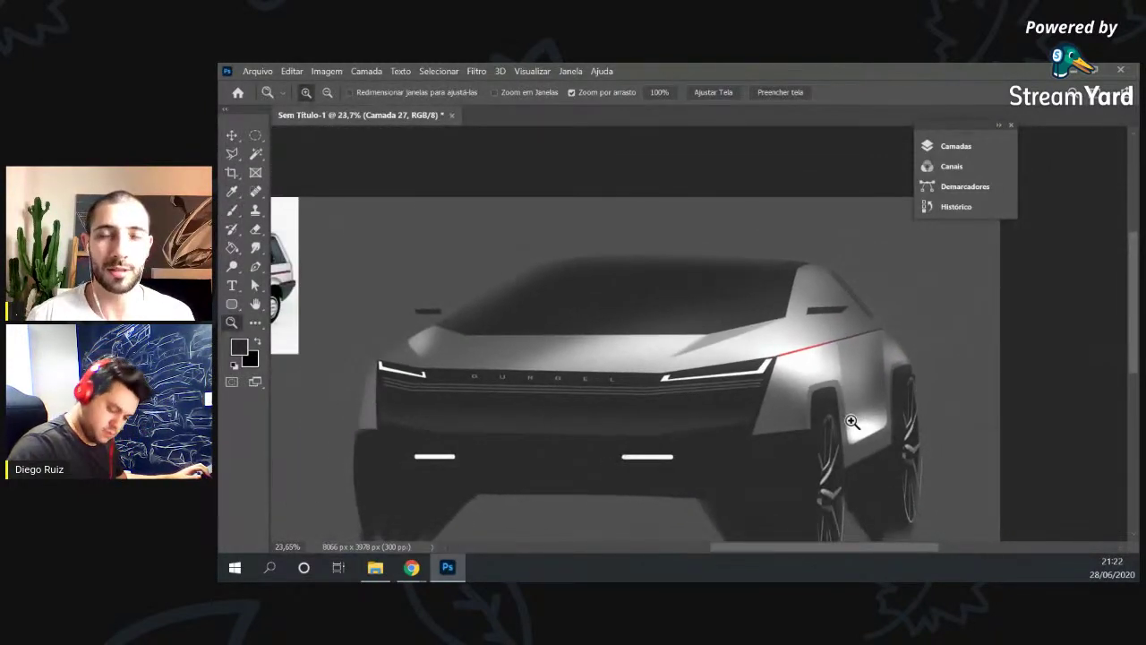
{"action": "left_click", "coordinate": [851, 420], "text": "alt"}
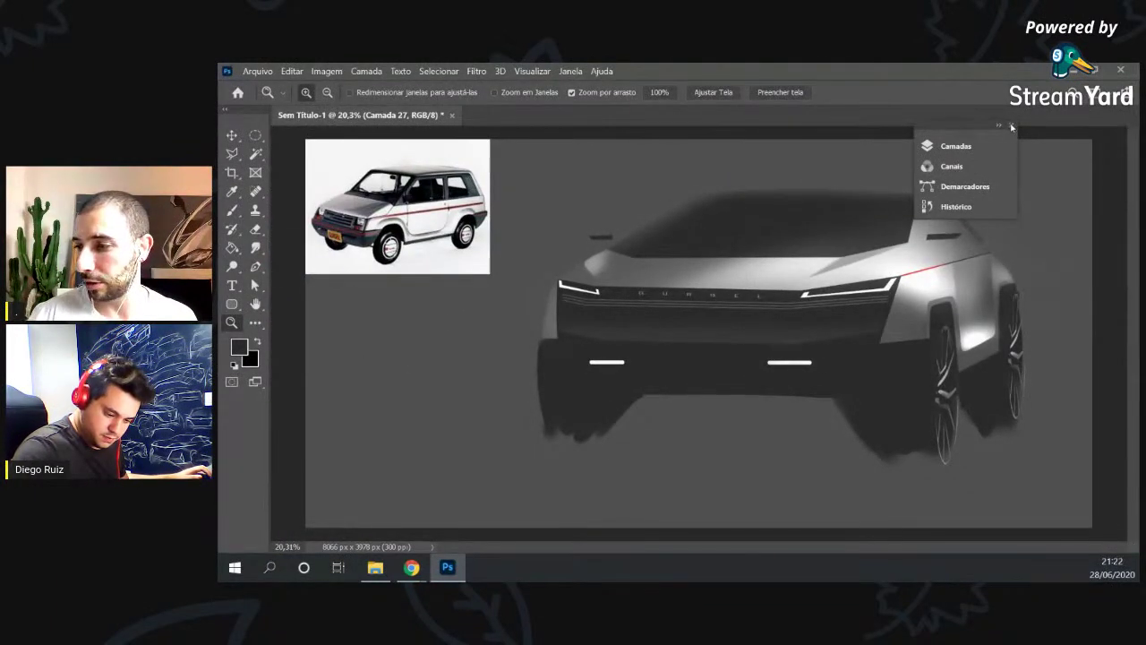
Draw a closed Pen tool path around the far section of the windshield, following its roof, pillar and hood edges.
{"action": "left_click", "coordinate": [1011, 126]}
{"action": "key", "text": "p"}
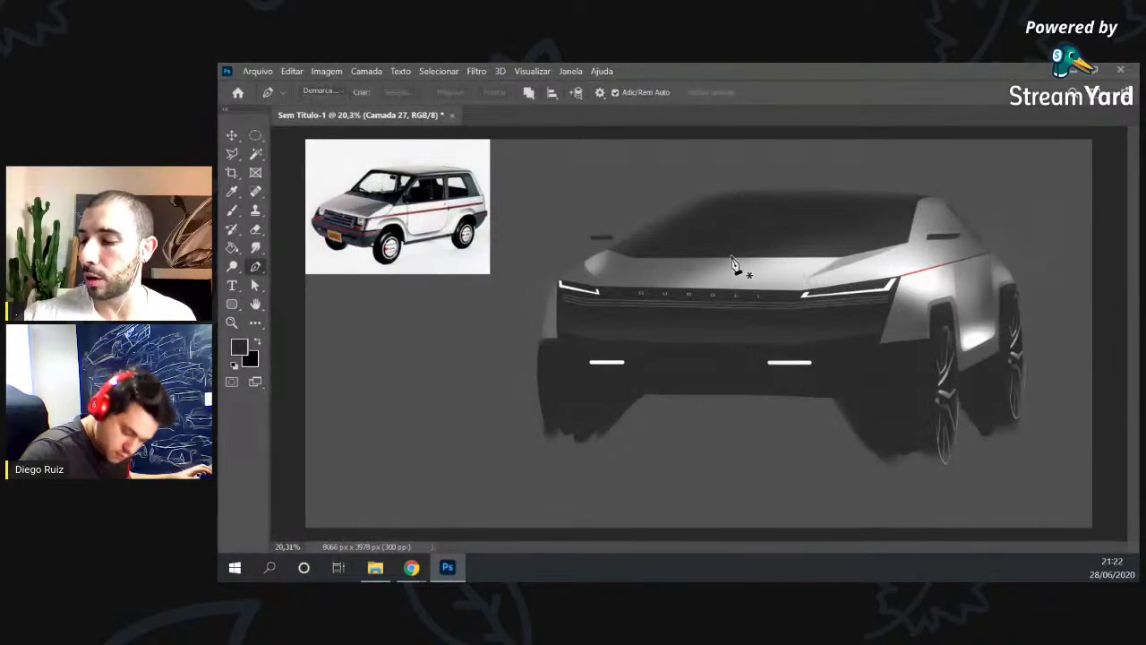
{"action": "left_click", "coordinate": [723, 257]}
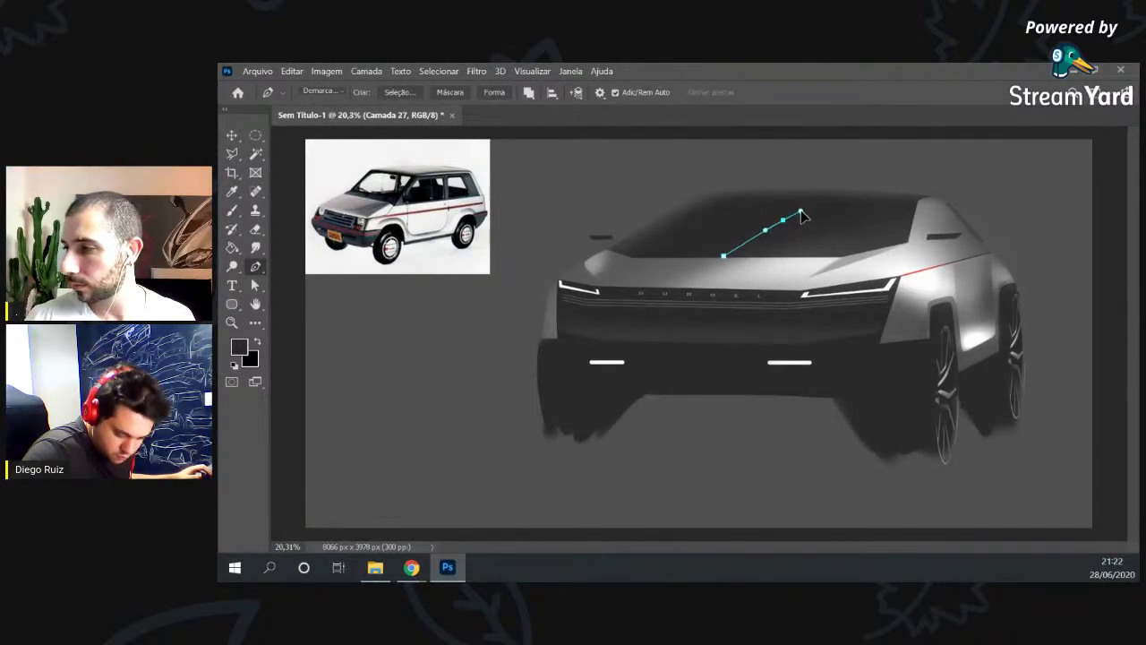
{"action": "key", "text": "ctrl+z"}
{"action": "left_click_drag", "start_coordinate": [767, 217], "coordinate": [784, 208]}
{"action": "left_click_drag", "start_coordinate": [913, 205], "coordinate": [934, 209]}
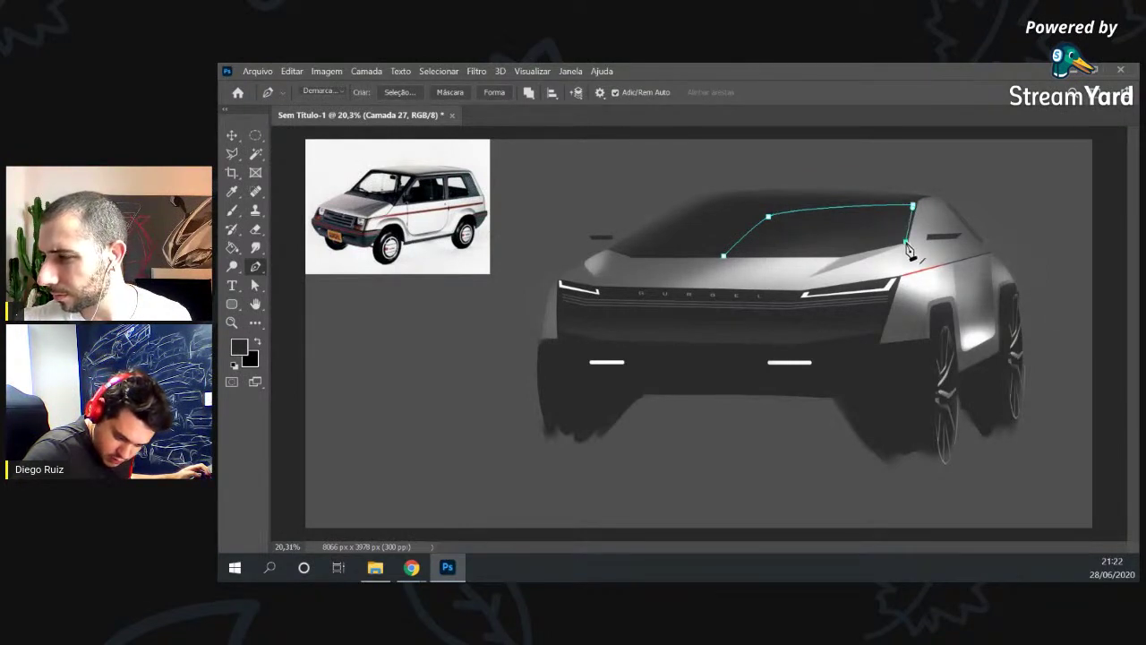
{"action": "left_click", "coordinate": [841, 259]}
{"action": "left_click", "coordinate": [723, 256]}
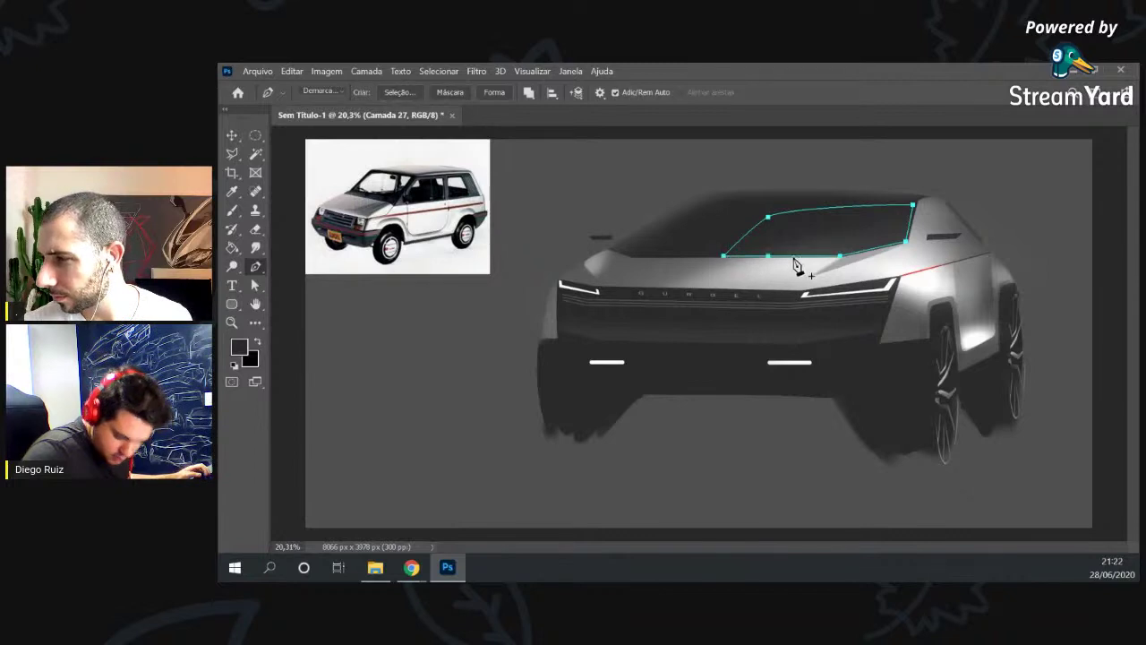
{"action": "key", "text": "f"}
{"action": "key", "text": "f"}
{"action": "key", "text": "f"}
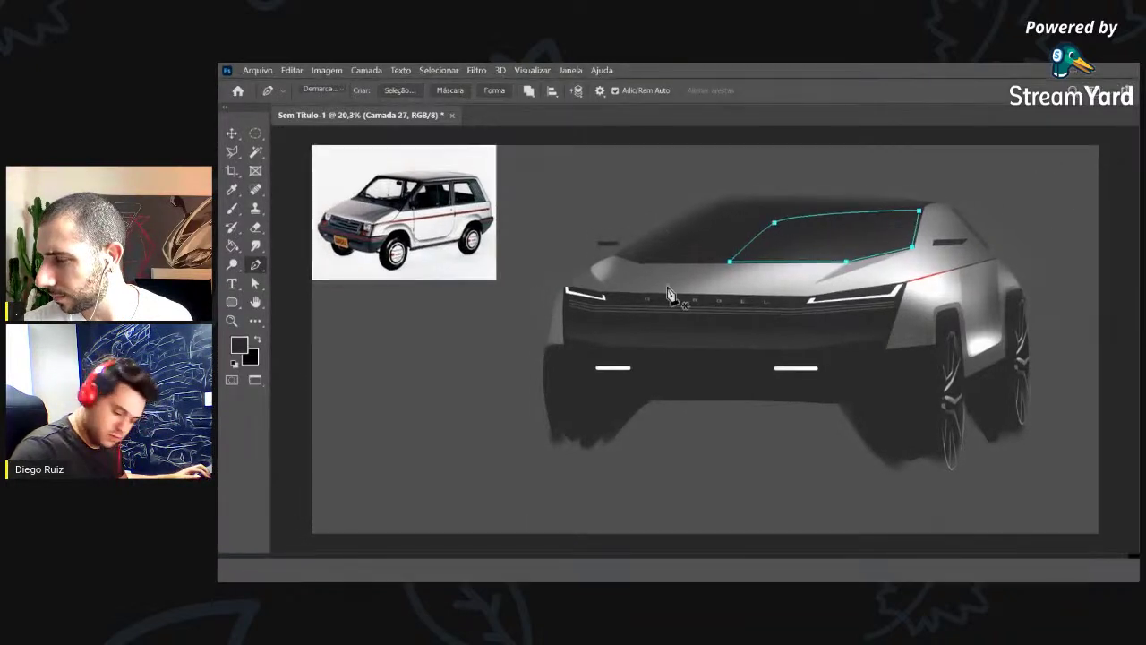
{"action": "key", "text": "f"}
{"action": "key", "text": "f"}
{"action": "key", "text": "f"}
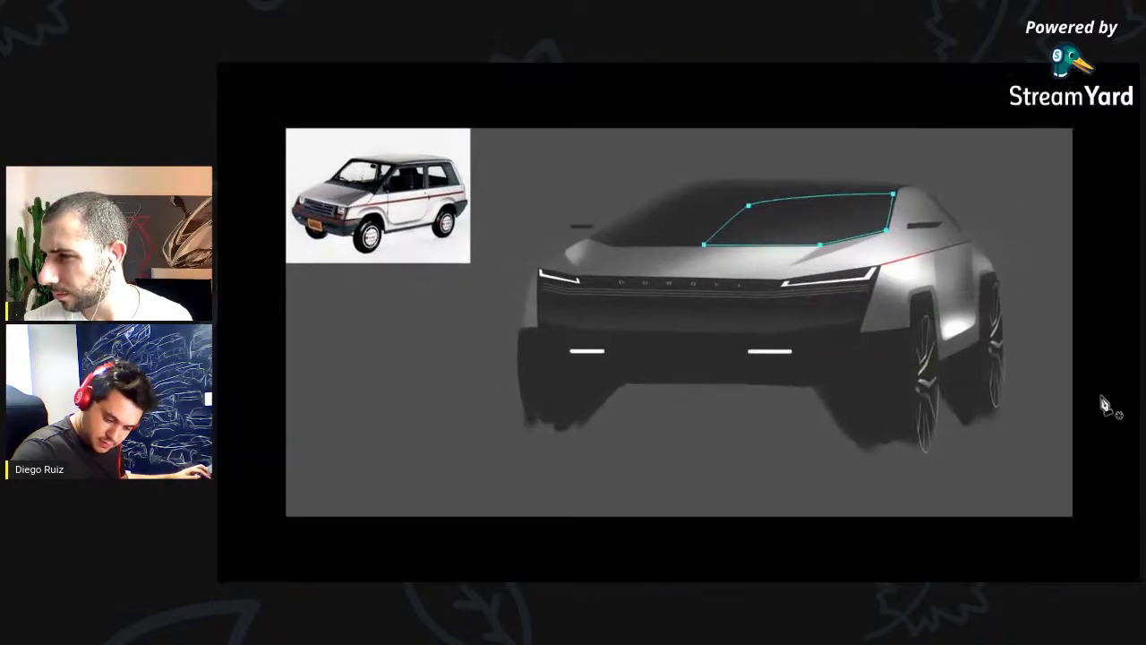
{"action": "key", "text": "Tab"}
{"action": "key", "text": "Tab"}
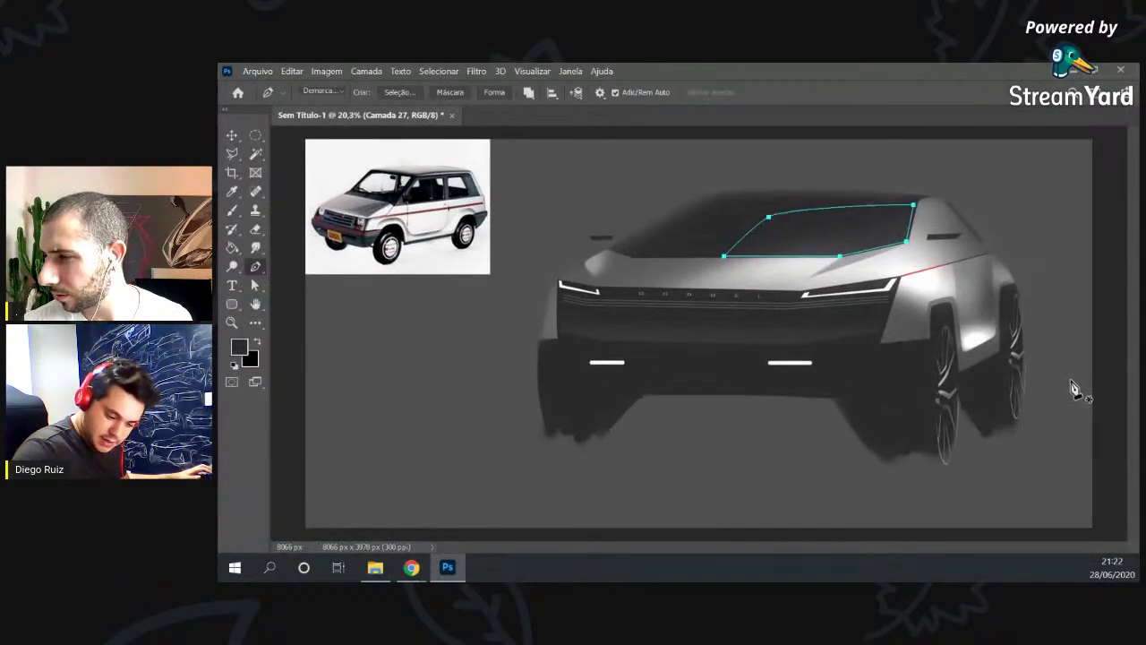
Bring back the layer list, add a new layer above the red stripe layer, and uncover the windshield.
{"action": "left_click", "coordinate": [570, 70]}
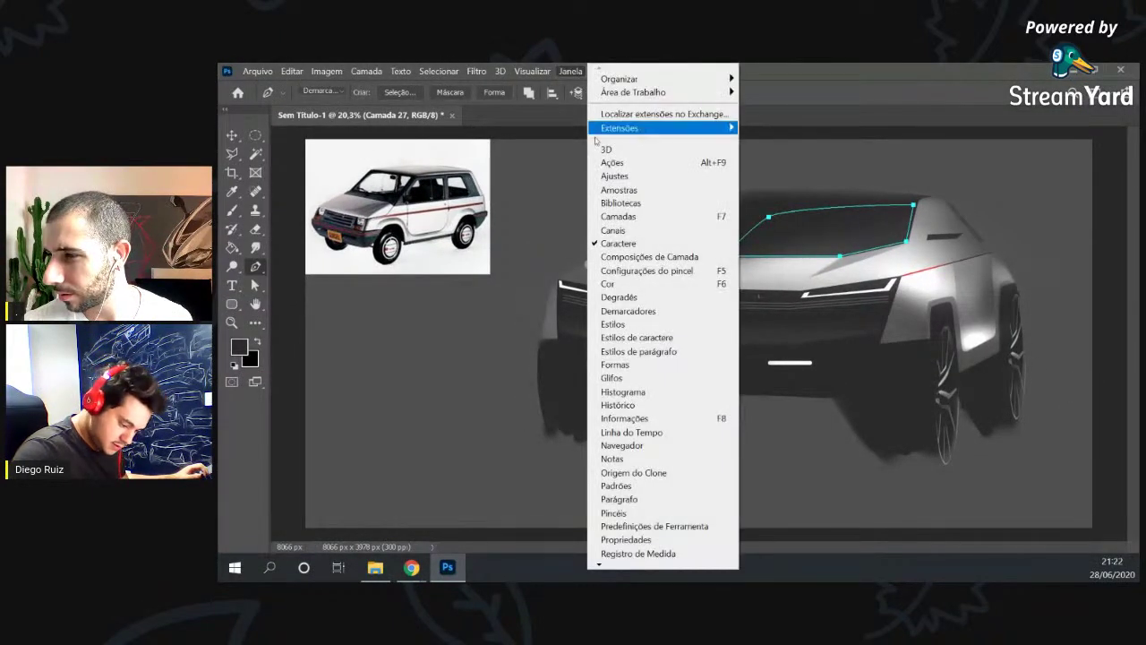
{"action": "left_click", "coordinate": [637, 218]}
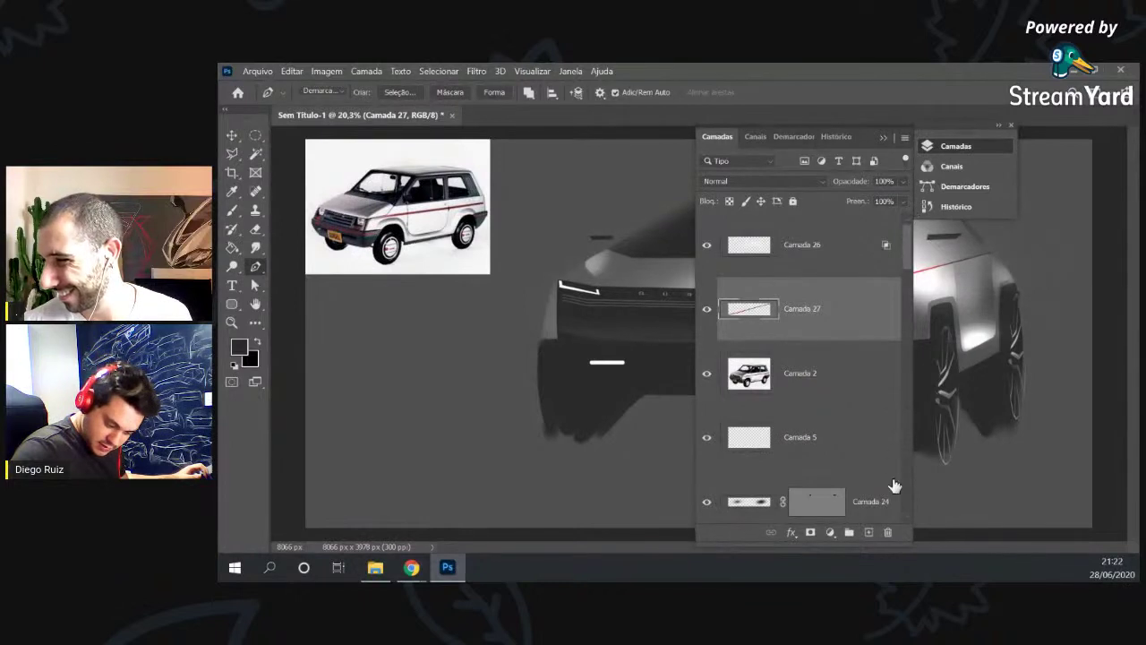
{"action": "left_click", "coordinate": [868, 532]}
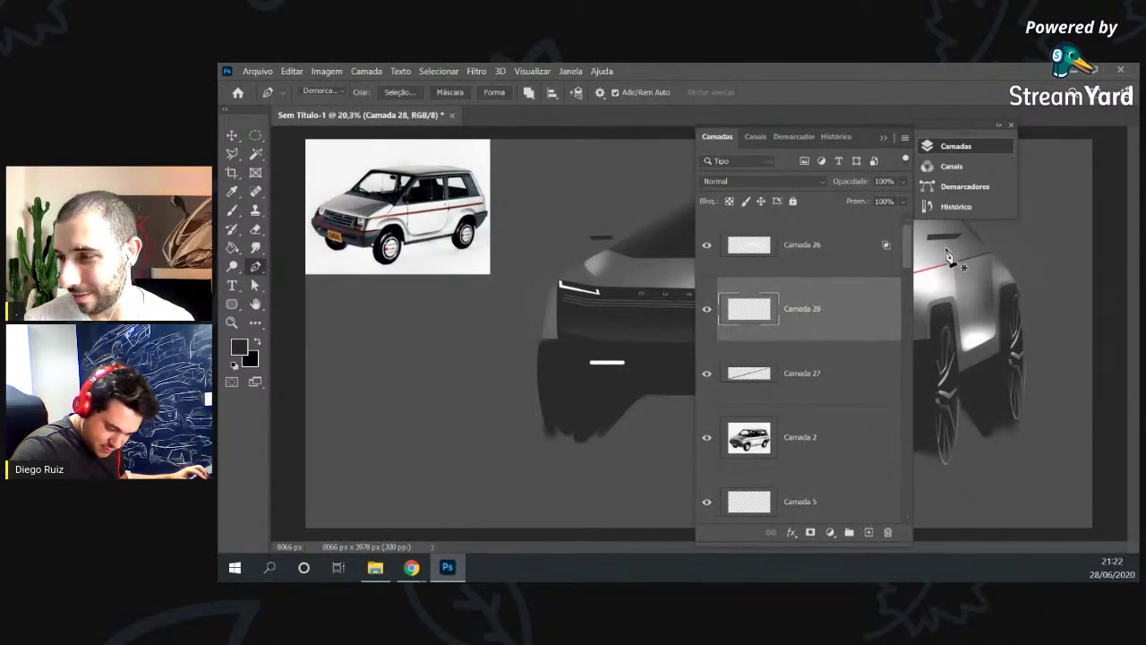
{"action": "left_click_drag", "start_coordinate": [871, 139], "coordinate": [550, 136]}
Convert the closed windshield path into a selection.
{"action": "right_click", "coordinate": [793, 228]}
{"action": "left_click", "coordinate": [862, 254]}
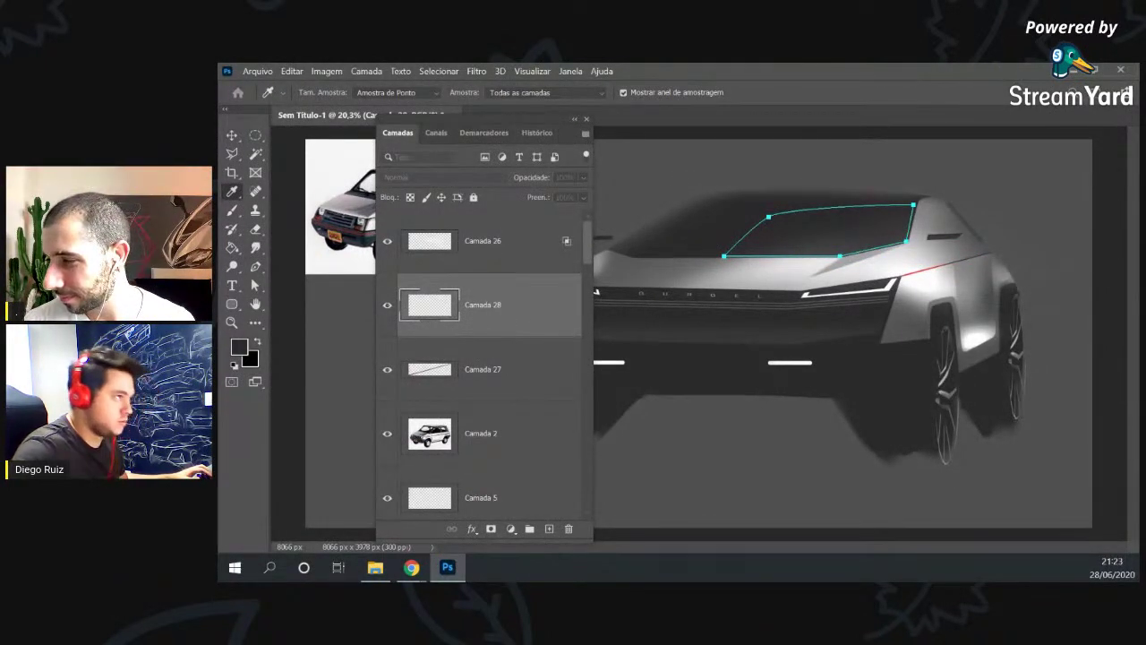
{"action": "key", "text": "p"}
{"action": "key", "text": "ctrl+Return"}
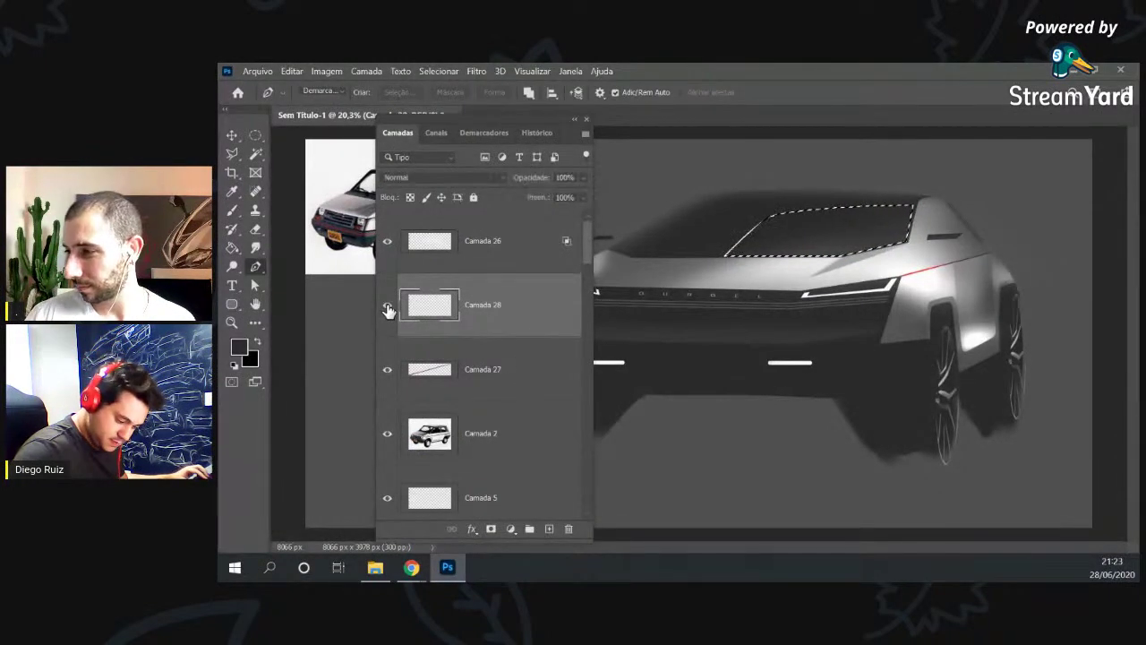
Sample the background grey beyond the roof, paint a soft reflection inside the windshield selection with a large brush, and deselect.
{"action": "key", "text": "b"}
{"action": "key", "text": "i"}
{"action": "left_click", "coordinate": [964, 159]}
{"action": "key", "text": "b"}
{"action": "left_click_drag", "start_coordinate": [824, 229], "coordinate": [752, 238]}
{"action": "key", "text": "ctrl+d"}
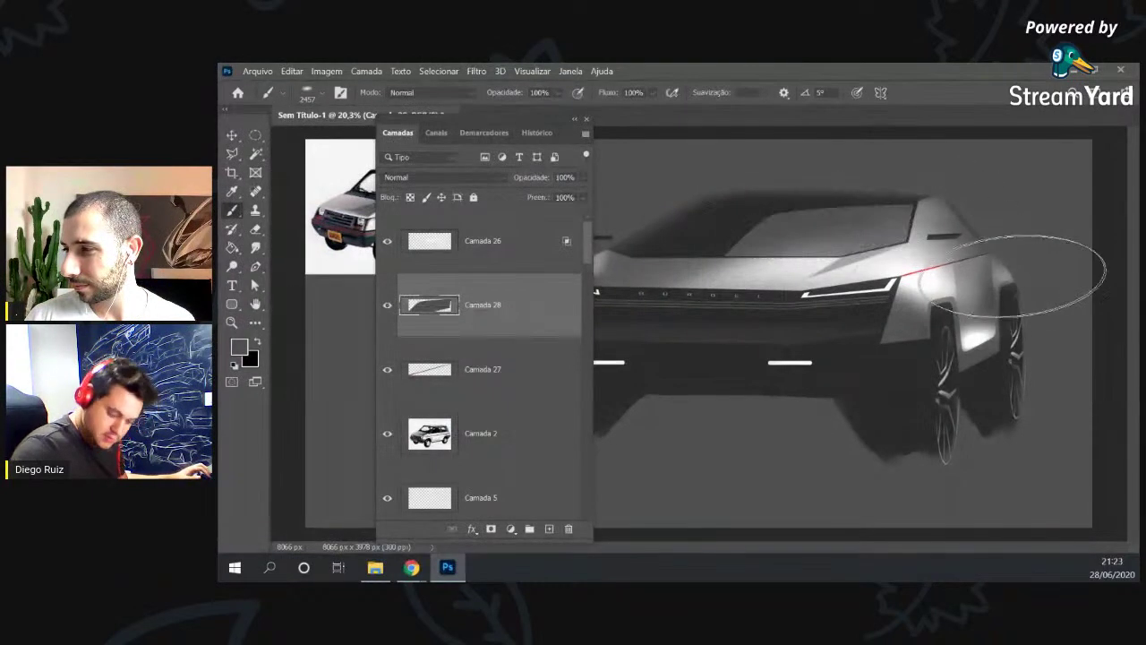
Lower the windshield reflection layer's opacity to 45% and hide the layer list.
{"action": "key", "text": "v"}
{"action": "left_click_drag", "start_coordinate": [589, 177], "coordinate": [548, 195]}
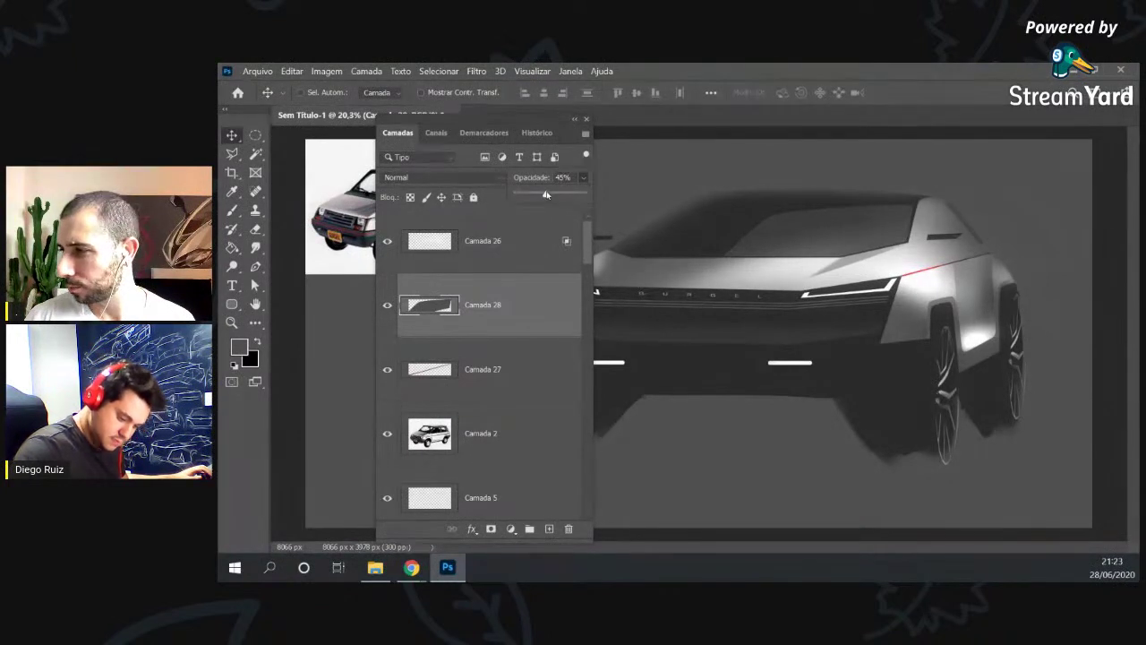
{"action": "left_click", "coordinate": [587, 119]}
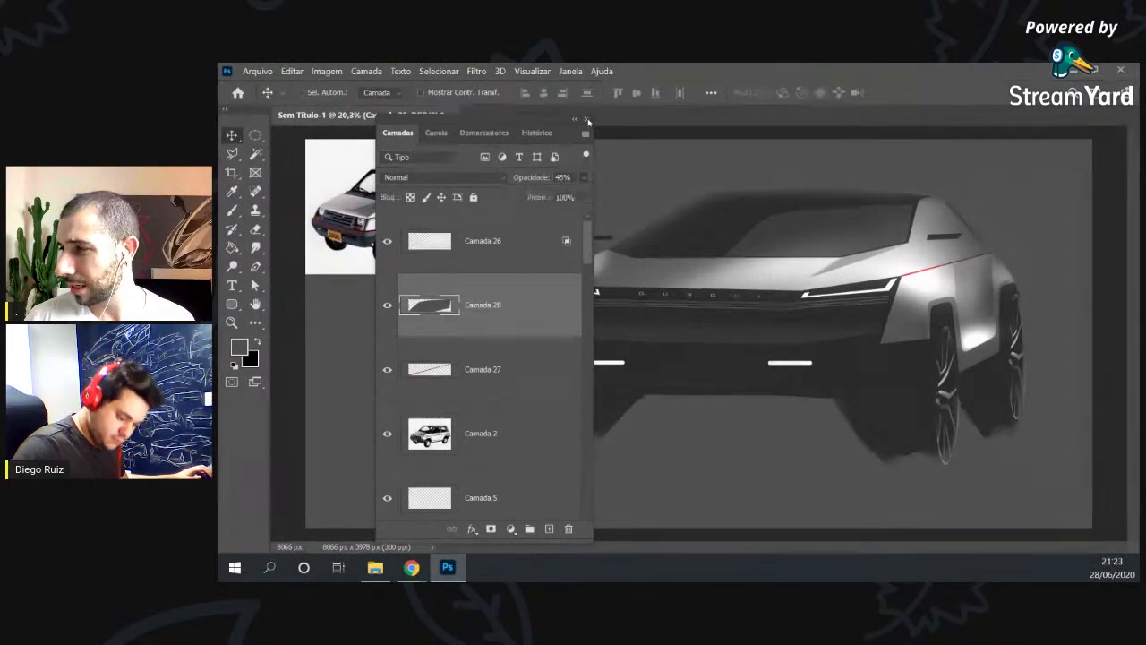
{"action": "key", "text": "z"}
{"action": "left_click_drag", "start_coordinate": [757, 234], "coordinate": [734, 236]}
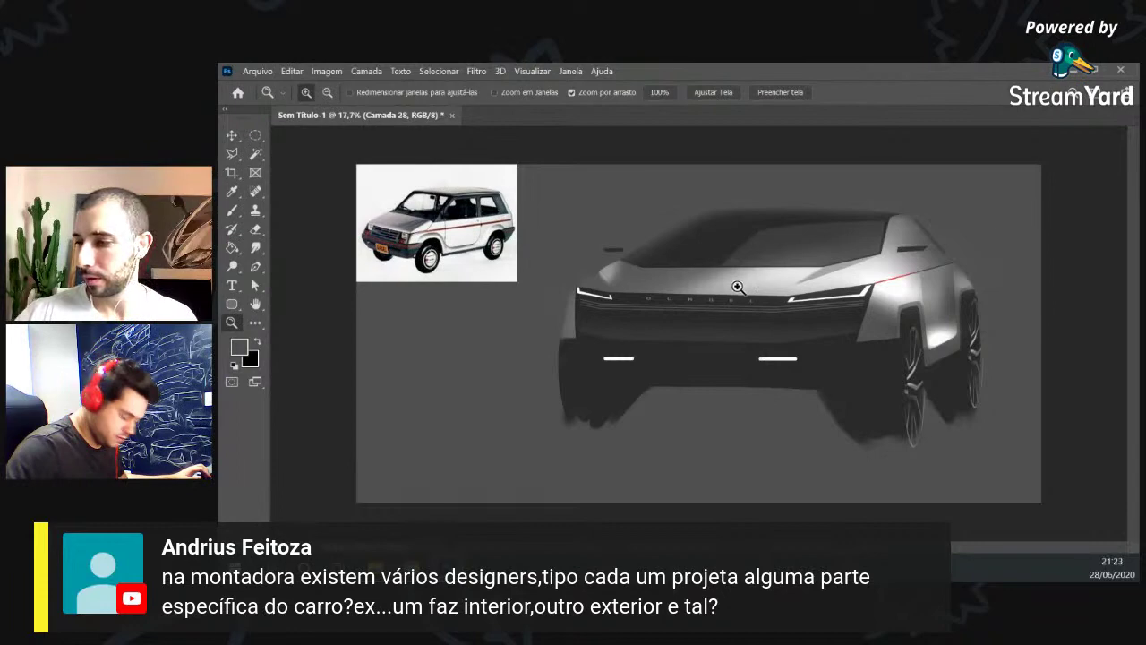
Bring back the layer list and add a new layer above the windshield reflection for the front bumper.
{"action": "key", "text": "i"}
{"action": "key", "text": "z"}
{"action": "left_click_drag", "start_coordinate": [683, 368], "coordinate": [717, 402]}
{"action": "key", "text": "i"}
{"action": "key", "text": "f"}
{"action": "key", "text": "f"}
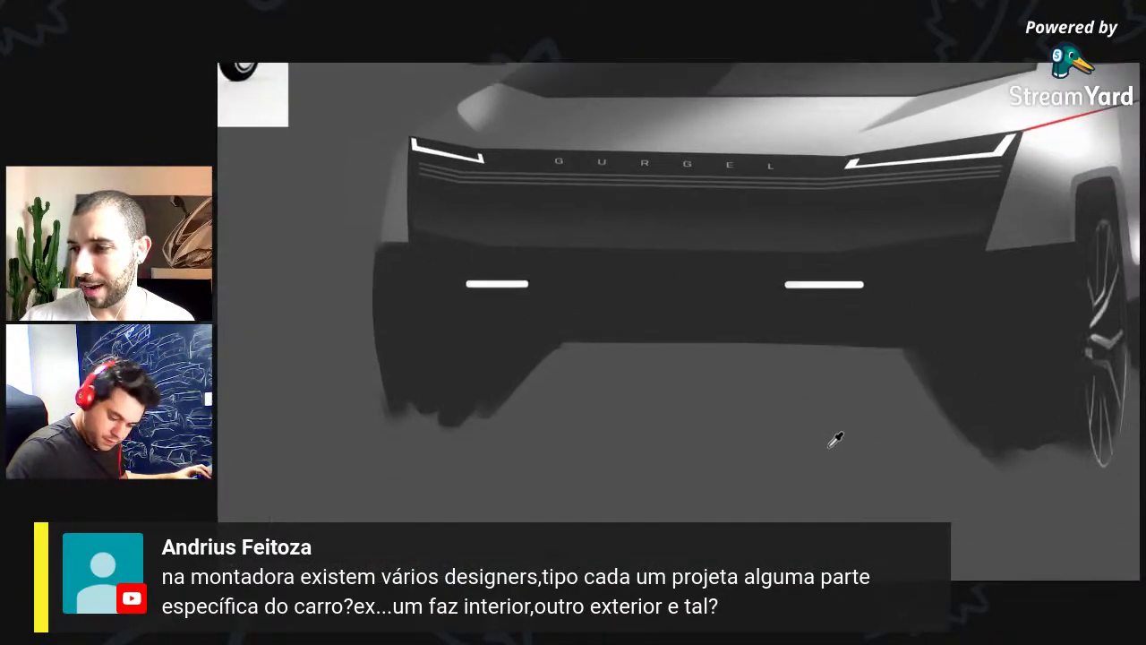
{"action": "key", "text": "f"}
{"action": "left_click", "coordinate": [542, 71]}
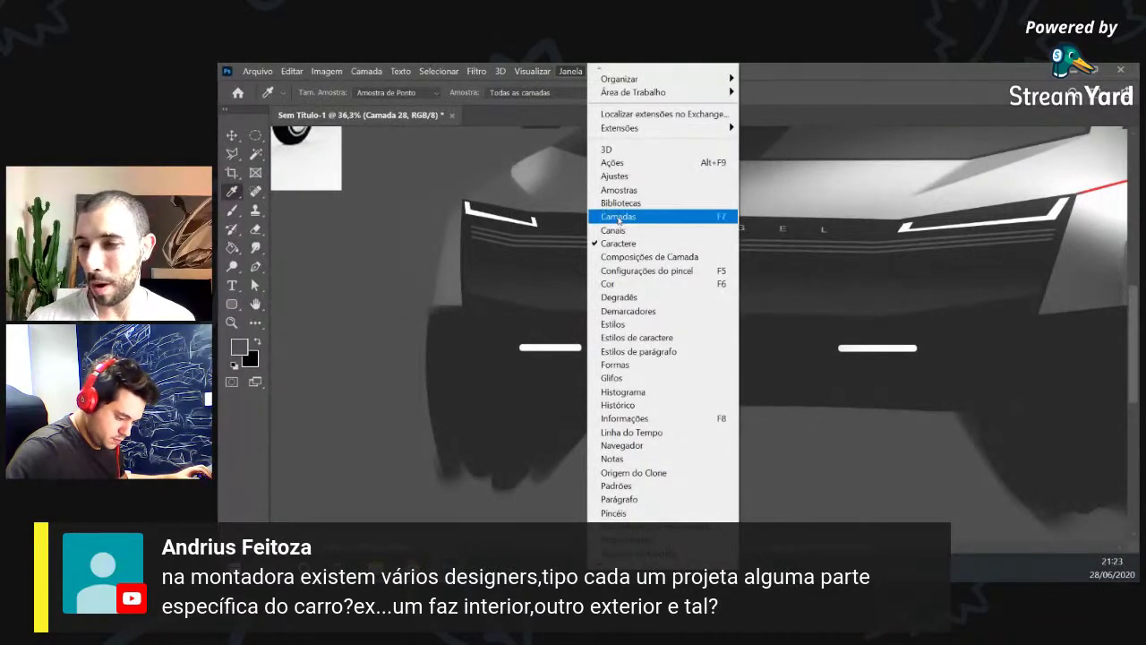
{"action": "left_click", "coordinate": [618, 217]}
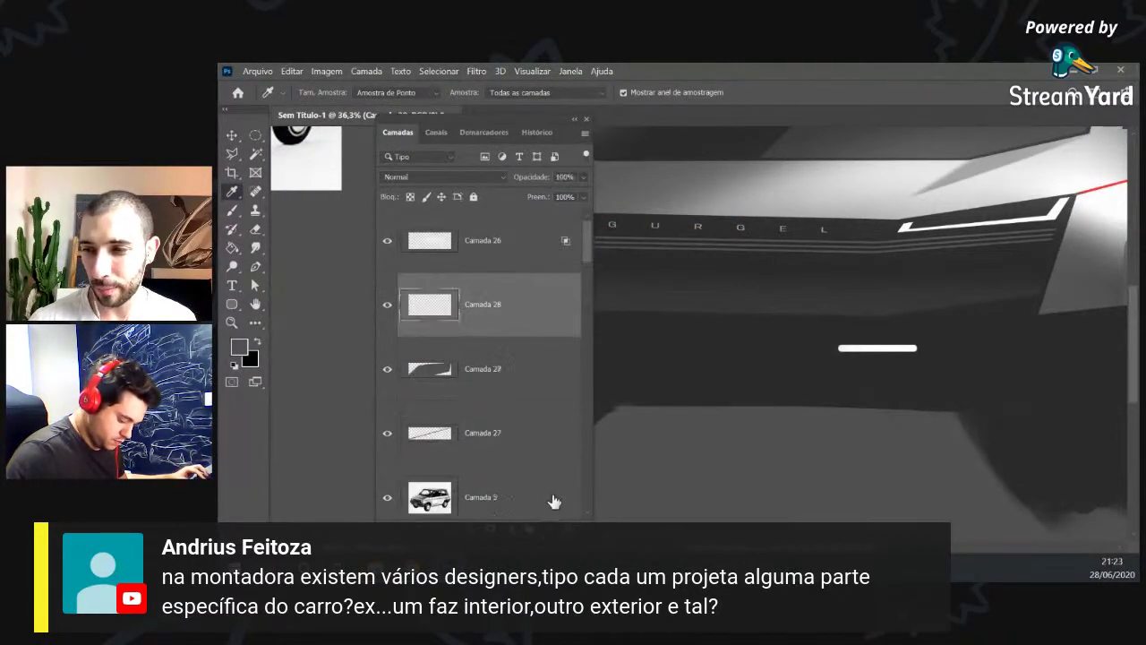
Paint a soft grey glow around the bumper light on the red-striped side.
{"action": "key", "text": "b"}
{"action": "mouse_move", "coordinate": [833, 324]}
{"action": "left_mouse_down"}
{"action": "mouse_move", "coordinate": [712, 320]}
{"action": "mouse_move", "coordinate": [775, 300]}
{"action": "mouse_move", "coordinate": [758, 291]}
{"action": "left_mouse_up"}
{"action": "mouse_move", "coordinate": [829, 312]}
{"action": "left_mouse_down"}
{"action": "mouse_move", "coordinate": [787, 318]}
{"action": "mouse_move", "coordinate": [771, 312]}
{"action": "mouse_move", "coordinate": [897, 334]}
{"action": "mouse_move", "coordinate": [849, 335]}
{"action": "mouse_move", "coordinate": [909, 330]}
{"action": "mouse_move", "coordinate": [884, 331]}
{"action": "mouse_move", "coordinate": [841, 482]}
{"action": "left_mouse_up"}
Trim and soften the glow around the bumper light with the Eraser, leaving a faint haze just above it.
{"action": "key", "text": "e"}
{"action": "mouse_move", "coordinate": [875, 343]}
{"action": "left_mouse_down"}
{"action": "mouse_move", "coordinate": [857, 371]}
{"action": "mouse_move", "coordinate": [880, 346]}
{"action": "mouse_move", "coordinate": [862, 345]}
{"action": "mouse_move", "coordinate": [885, 345]}
{"action": "left_mouse_up"}
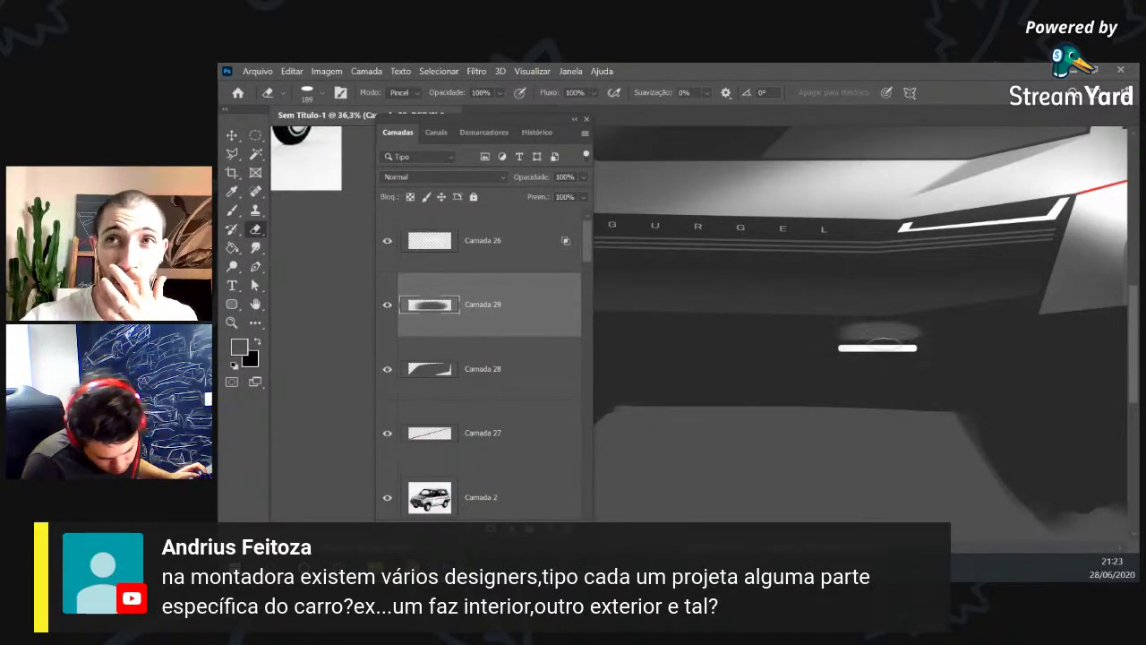
{"action": "left_click_drag", "start_coordinate": [962, 338], "coordinate": [967, 223]}
{"action": "left_click_drag", "start_coordinate": [951, 327], "coordinate": [929, 341]}
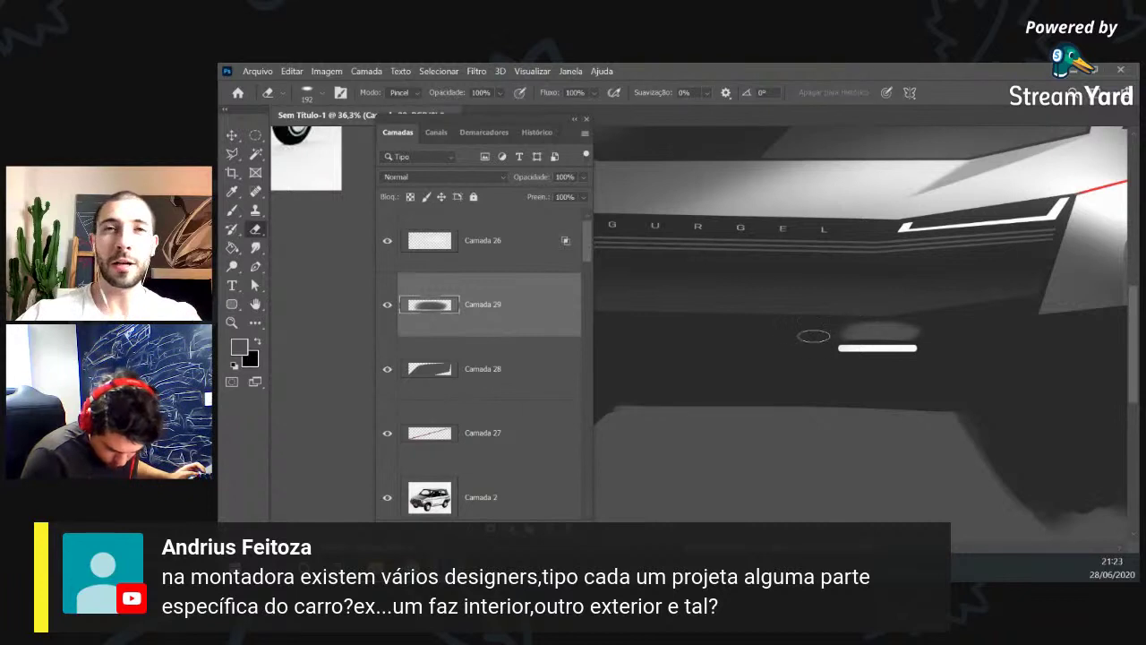
{"action": "left_click_drag", "start_coordinate": [921, 321], "coordinate": [856, 315]}
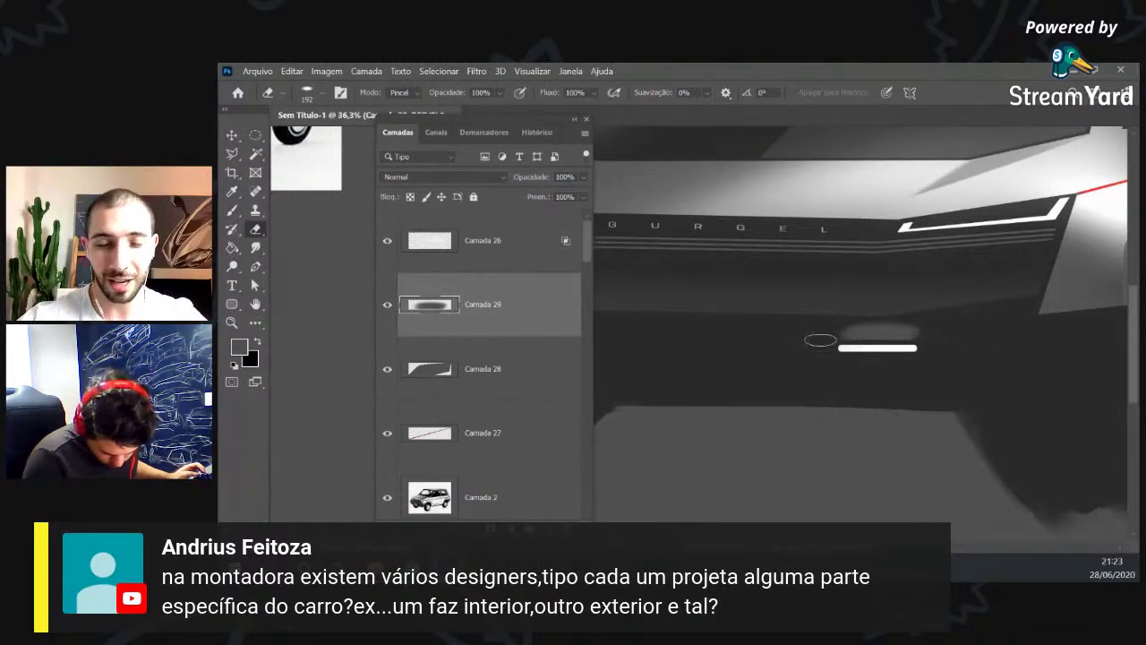
{"action": "mouse_move", "coordinate": [887, 313]}
{"action": "left_mouse_down"}
{"action": "mouse_move", "coordinate": [911, 293]}
{"action": "mouse_move", "coordinate": [898, 161]}
{"action": "left_mouse_up"}
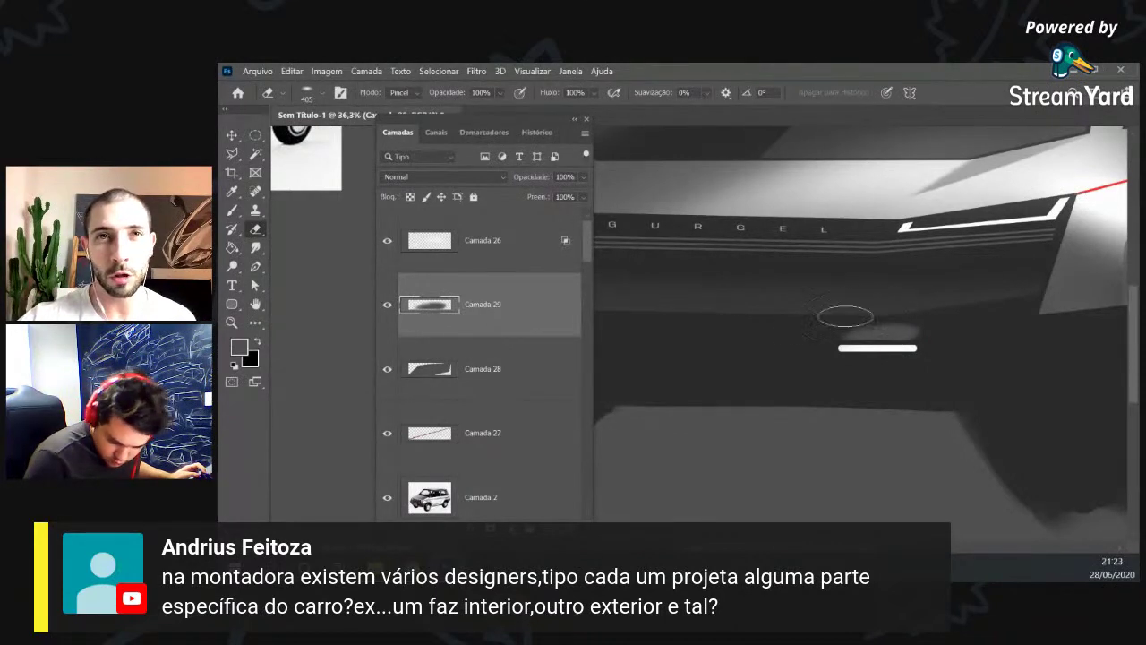
{"action": "left_click_drag", "start_coordinate": [880, 330], "coordinate": [829, 329]}
Duplicate the glow and place the copy above the opposite bumper light.
{"action": "key", "text": "v"}
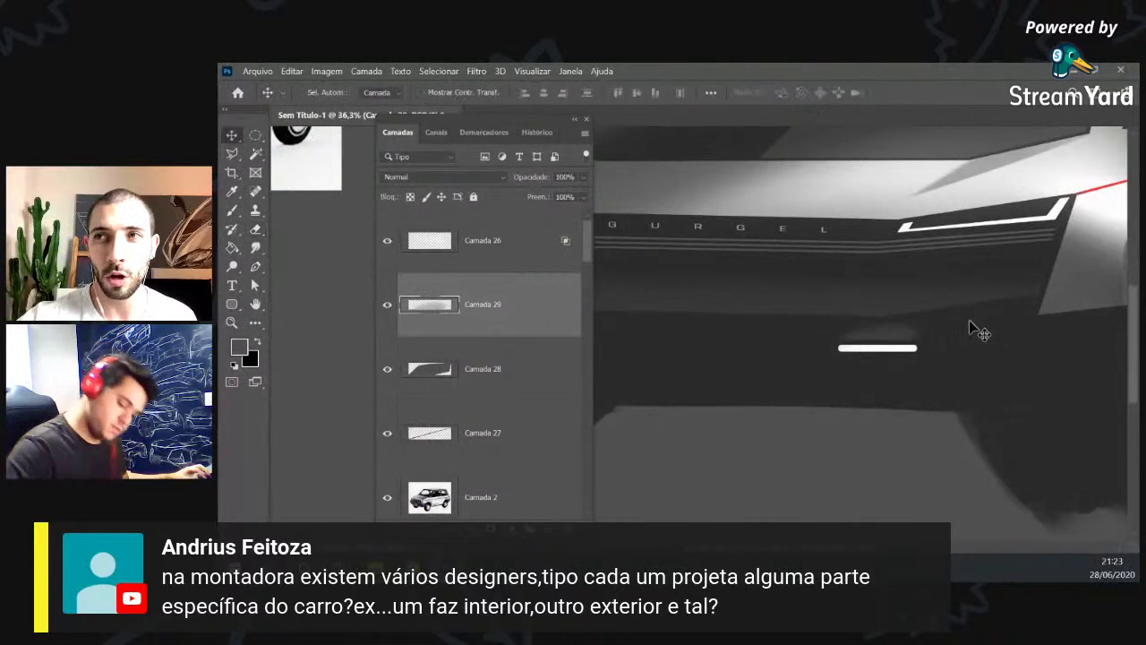
{"action": "left_click_drag", "start_coordinate": [949, 332], "coordinate": [887, 354]}
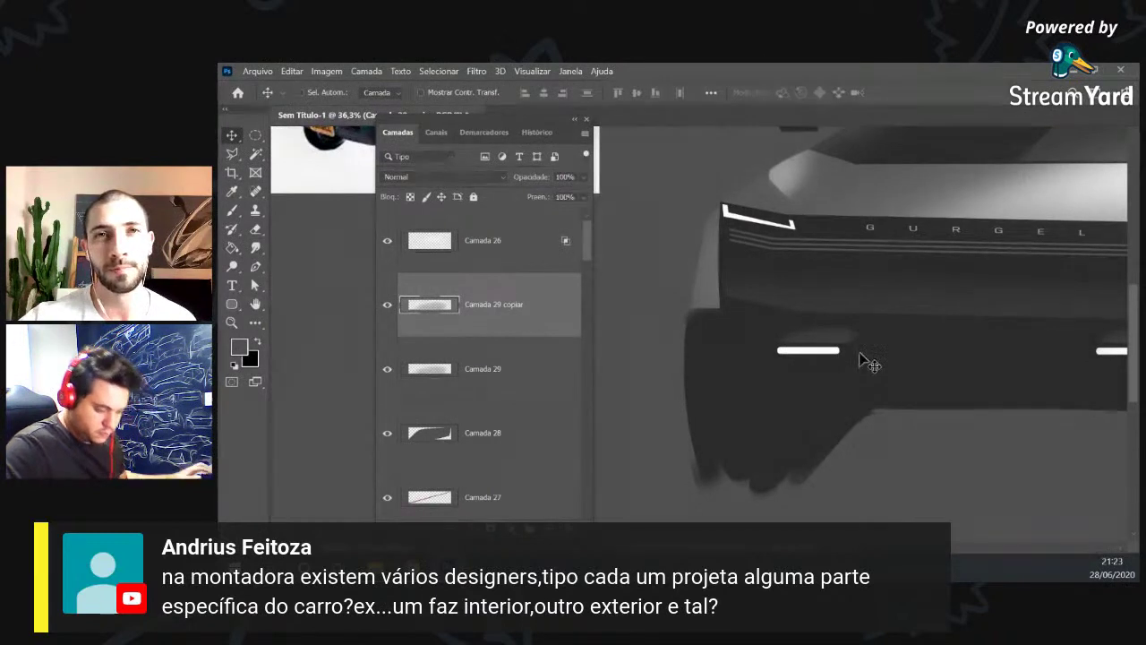
{"action": "key", "text": "z"}
{"action": "left_click_drag", "start_coordinate": [892, 341], "coordinate": [878, 340]}
{"action": "left_click_drag", "start_coordinate": [1042, 341], "coordinate": [917, 346]}
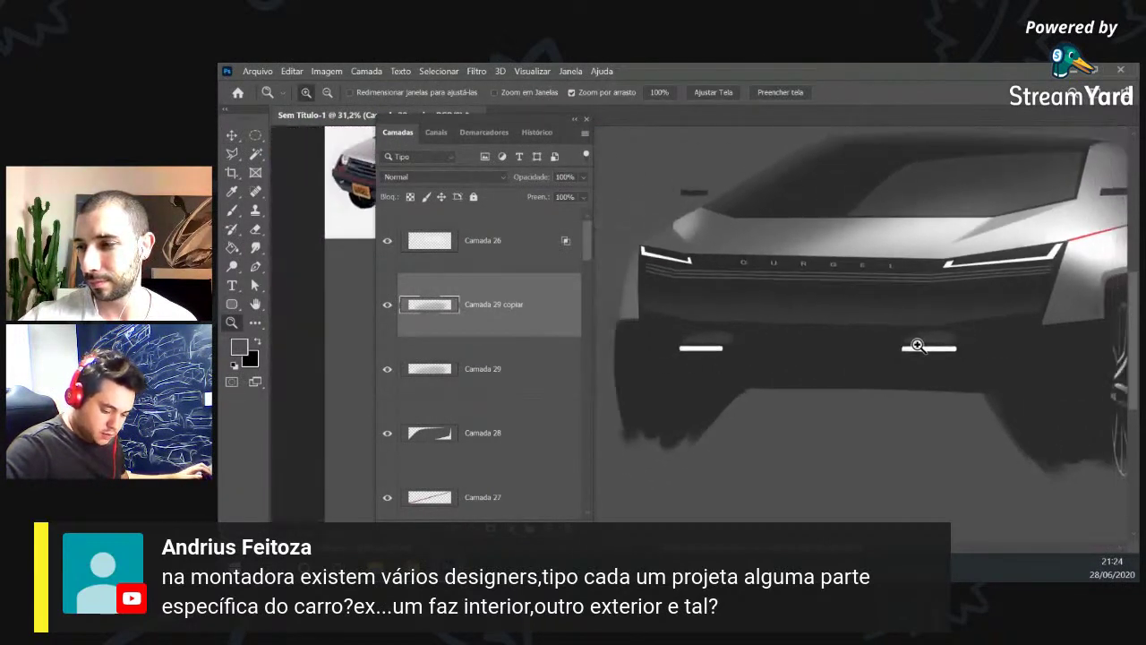
Fade the glows above both bumper lights with the Eraser, picking Camada 29 copiar first and Camada 29 second.
{"action": "key", "text": "v"}
{"action": "right_click", "coordinate": [721, 340]}
{"action": "left_click", "coordinate": [766, 346]}
{"action": "key", "text": "e"}
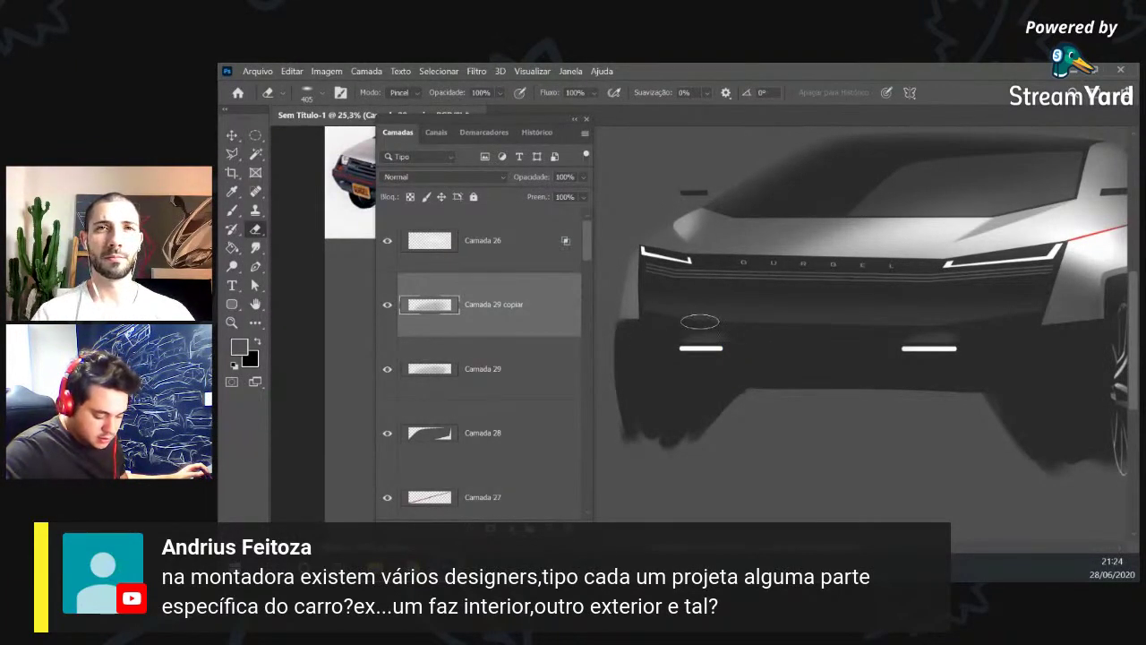
{"action": "key", "text": "v"}
{"action": "right_click", "coordinate": [928, 340]}
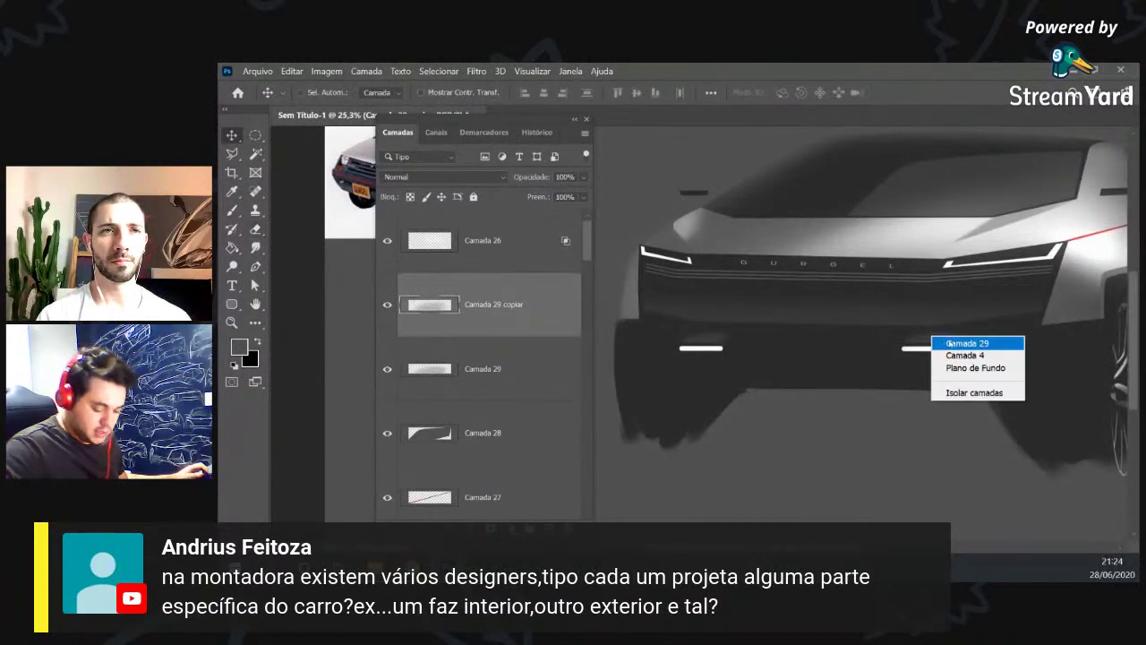
{"action": "left_click", "coordinate": [942, 344]}
{"action": "key", "text": "e"}
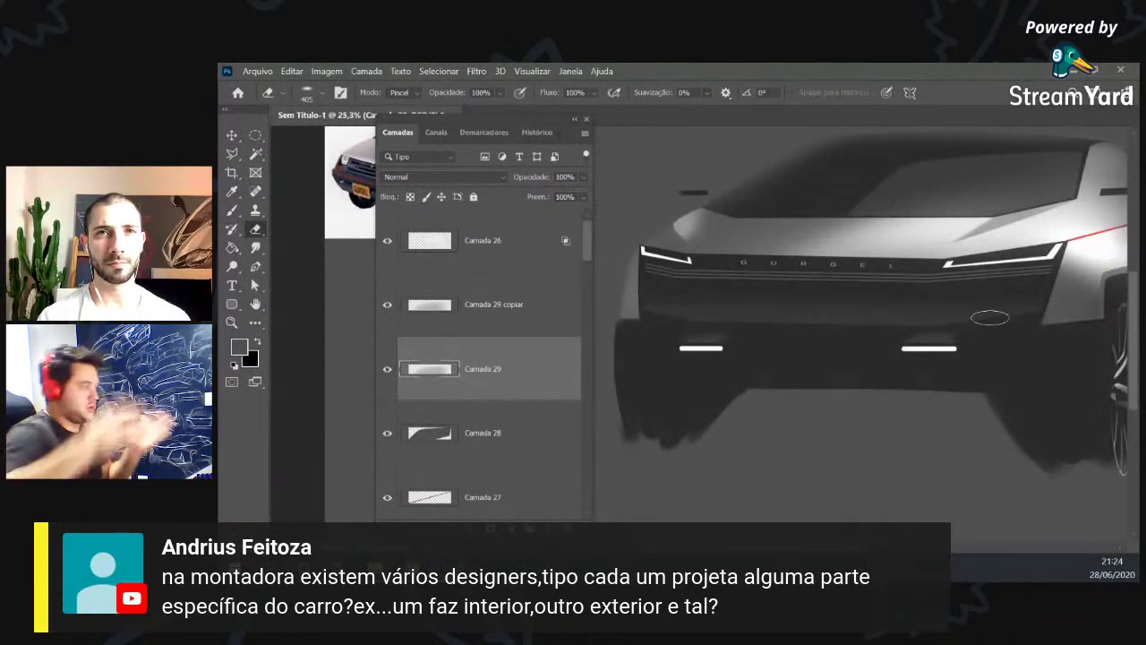
Select both bumper light glow layers together.
{"action": "key", "text": "v"}
{"action": "right_click", "coordinate": [945, 340]}
{"action": "left_click", "coordinate": [972, 345]}
{"action": "right_click", "coordinate": [708, 341]}
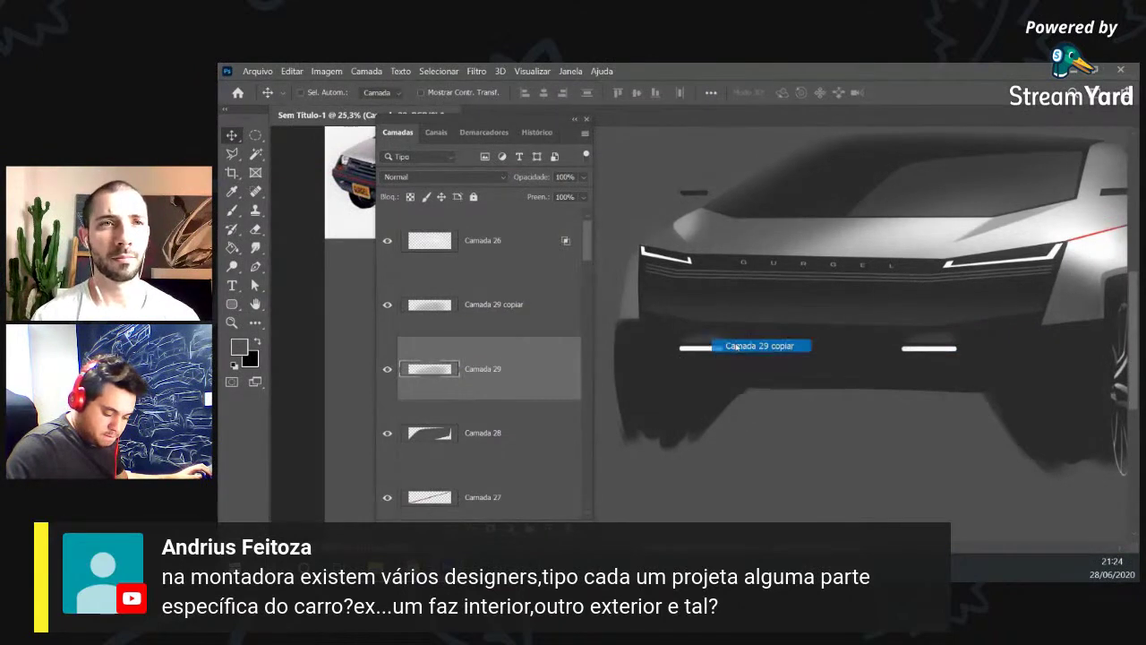
{"action": "left_click", "coordinate": [729, 345], "text": "shift"}
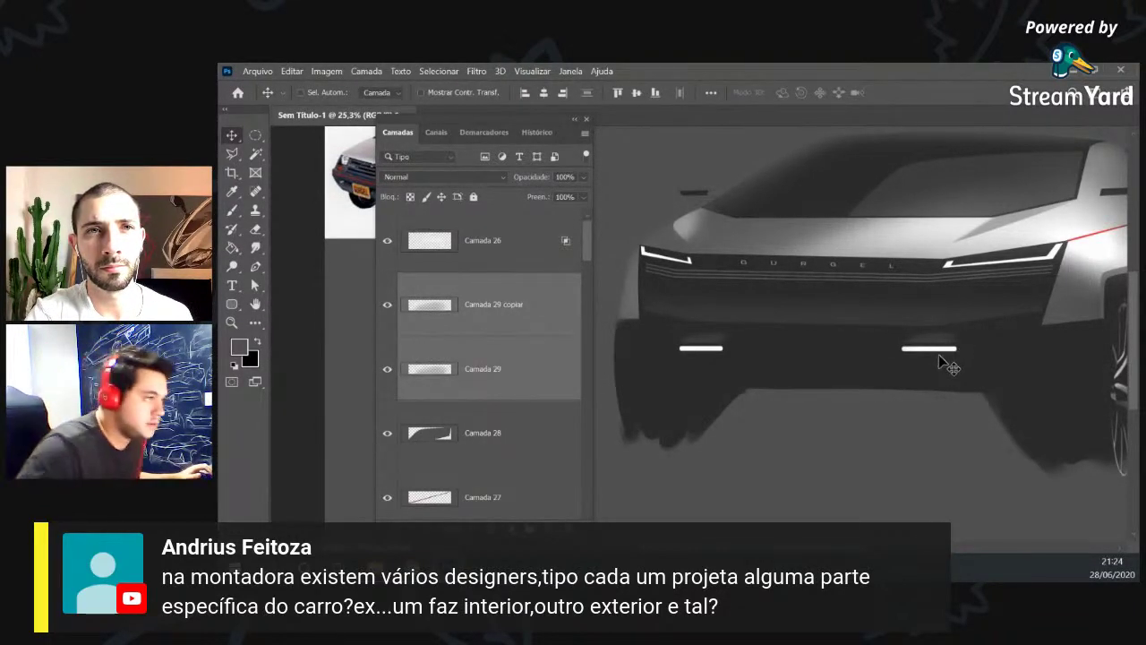
Try to shift the original glow on Camada 29 slightly, undo the move, and reselect that layer.
{"action": "right_click", "coordinate": [947, 344]}
{"action": "left_click", "coordinate": [972, 352]}
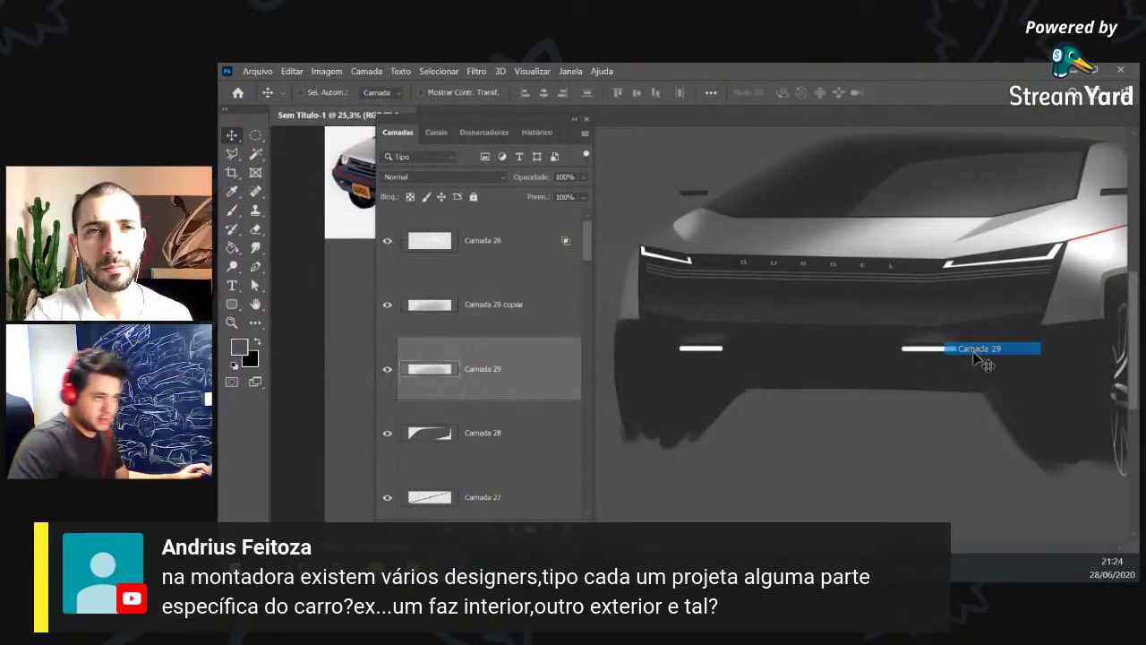
{"action": "right_click", "coordinate": [950, 349]}
{"action": "left_click", "coordinate": [971, 357]}
{"action": "left_click_drag", "start_coordinate": [952, 354], "coordinate": [935, 358]}
{"action": "key", "text": "ctrl+z"}
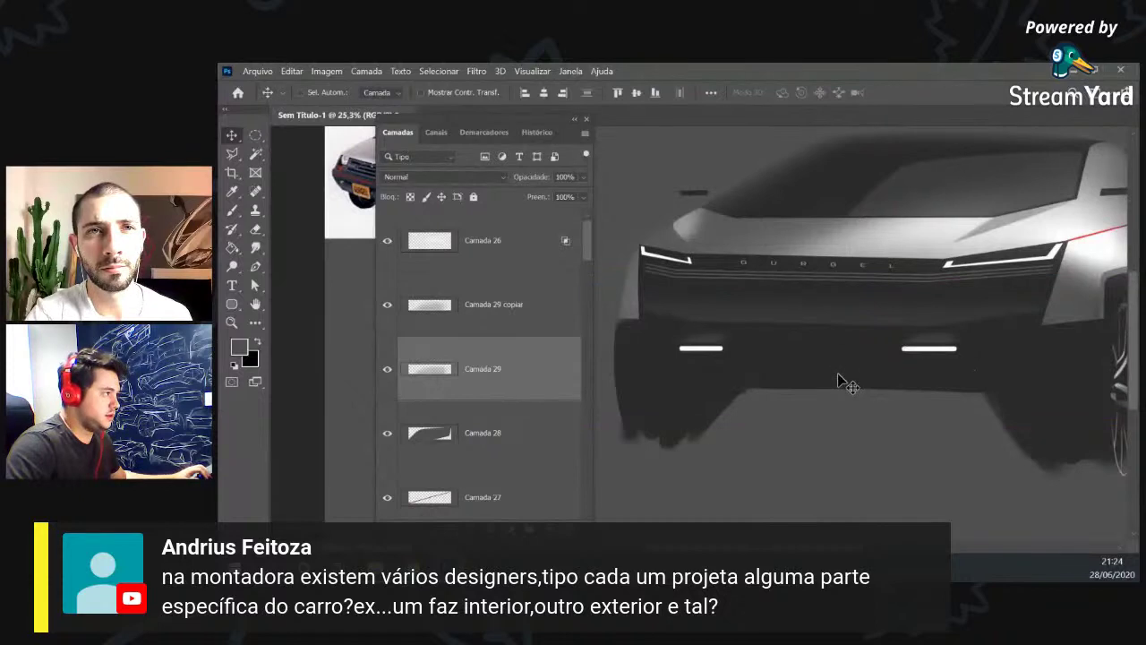
{"action": "right_click", "coordinate": [933, 344]}
{"action": "left_click", "coordinate": [954, 349]}
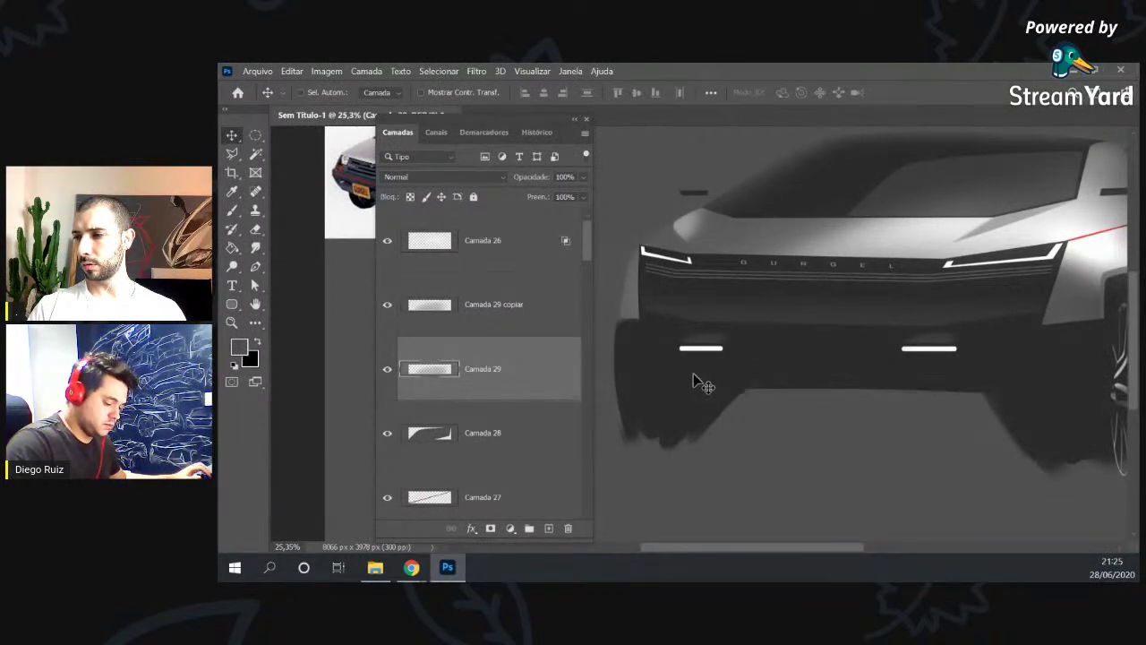
Hide the layer list and review the whole render beside the reference car in full-screen view.
{"action": "key", "text": "z"}
{"action": "left_click_drag", "start_coordinate": [828, 363], "coordinate": [790, 364]}
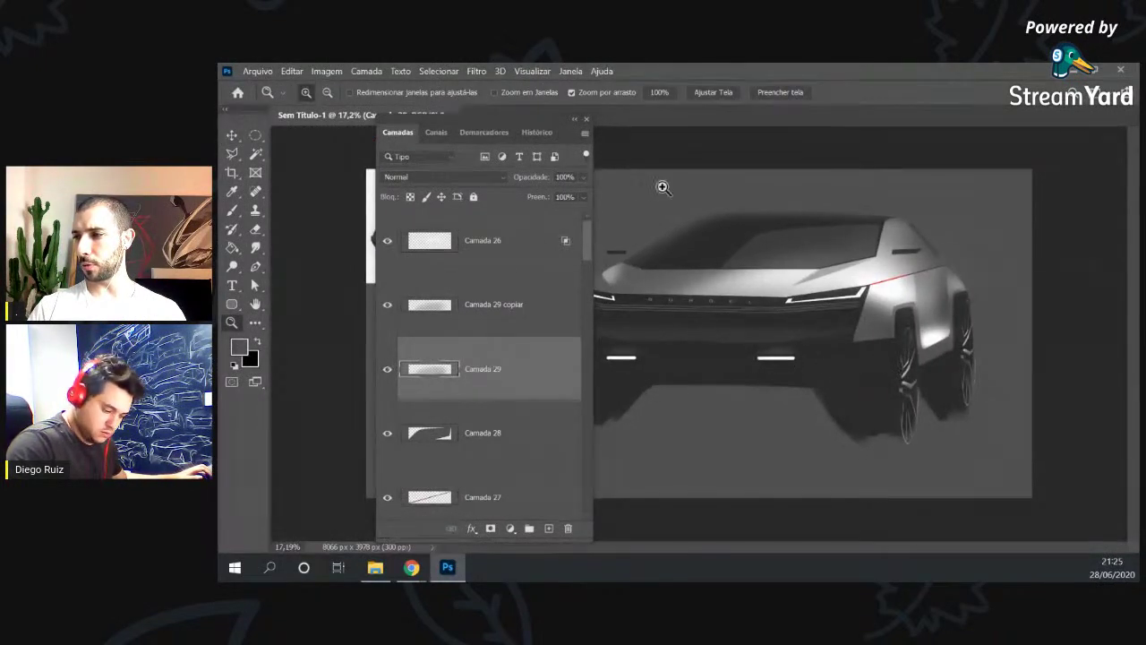
{"action": "left_click", "coordinate": [586, 121]}
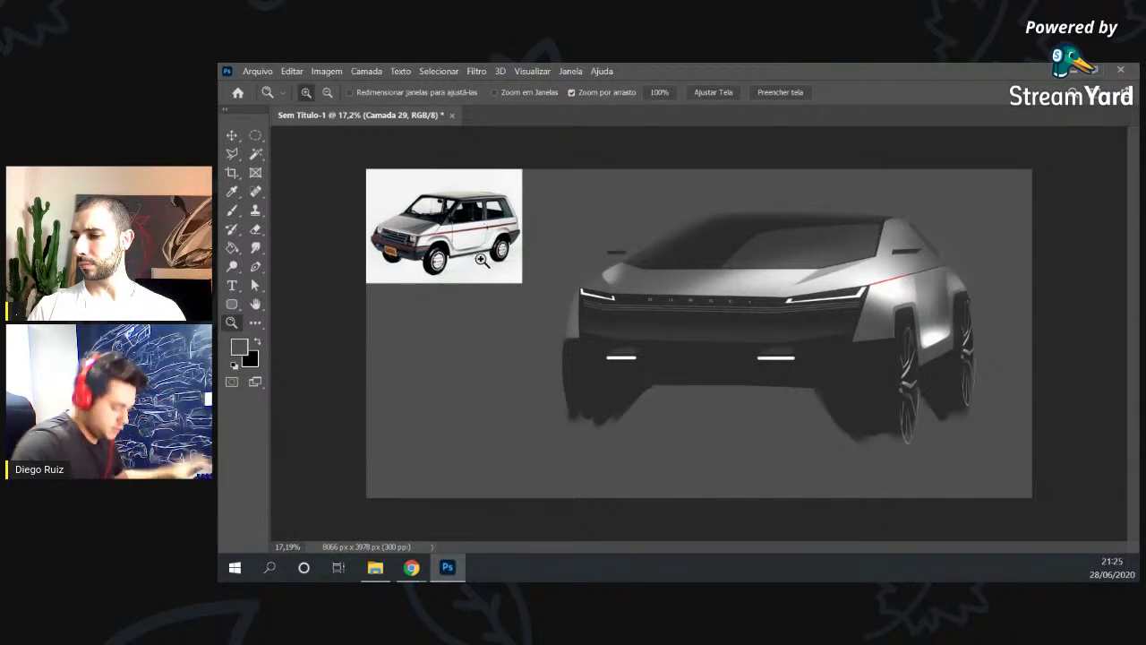
{"action": "key", "text": "f"}
{"action": "key", "text": "f"}
{"action": "key", "text": "f"}
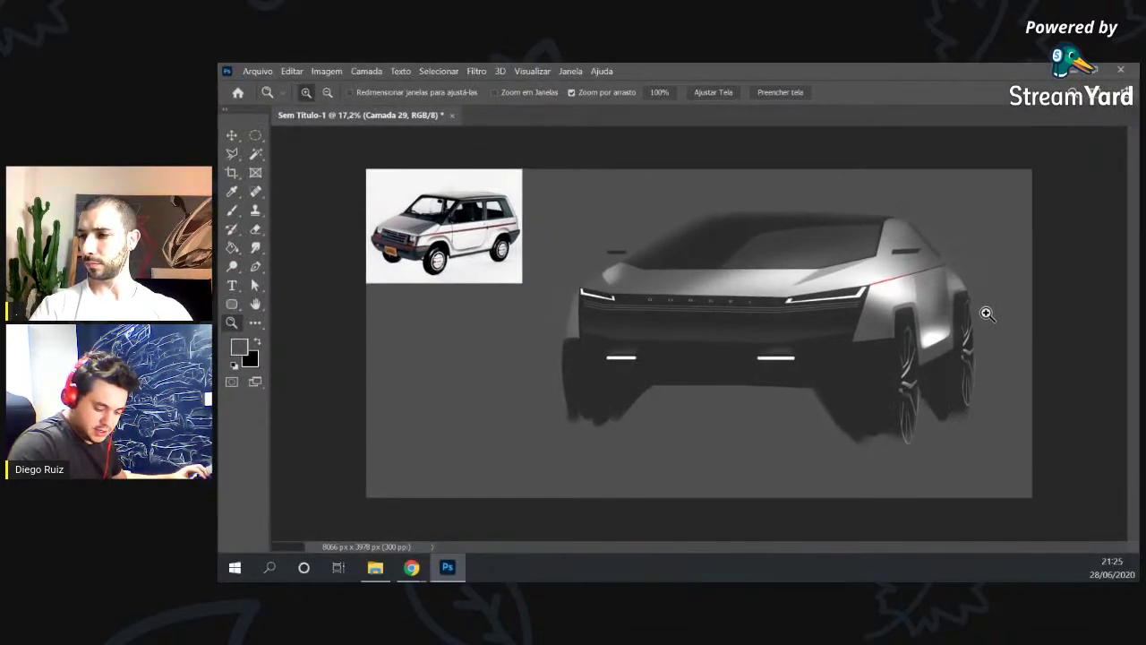
Show the layer list on the other side of the canvas and add a new layer above Camada 29.
{"action": "left_click", "coordinate": [566, 71]}
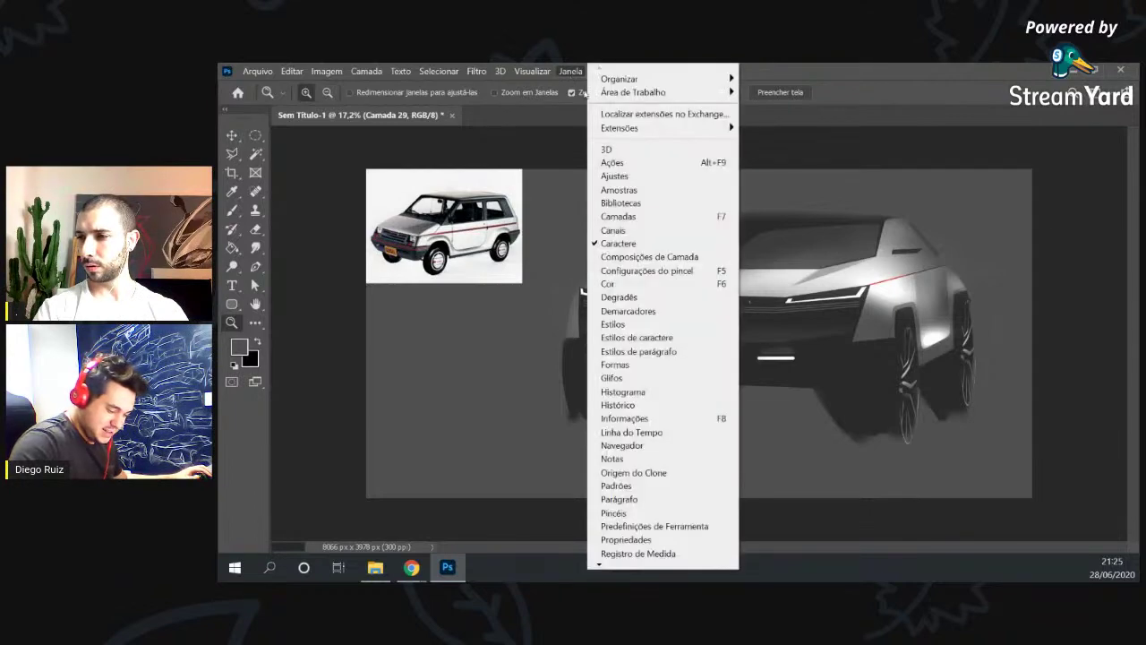
{"action": "left_click", "coordinate": [642, 218]}
{"action": "left_click_drag", "start_coordinate": [537, 134], "coordinate": [1088, 139]}
{"action": "left_click", "coordinate": [1091, 542]}
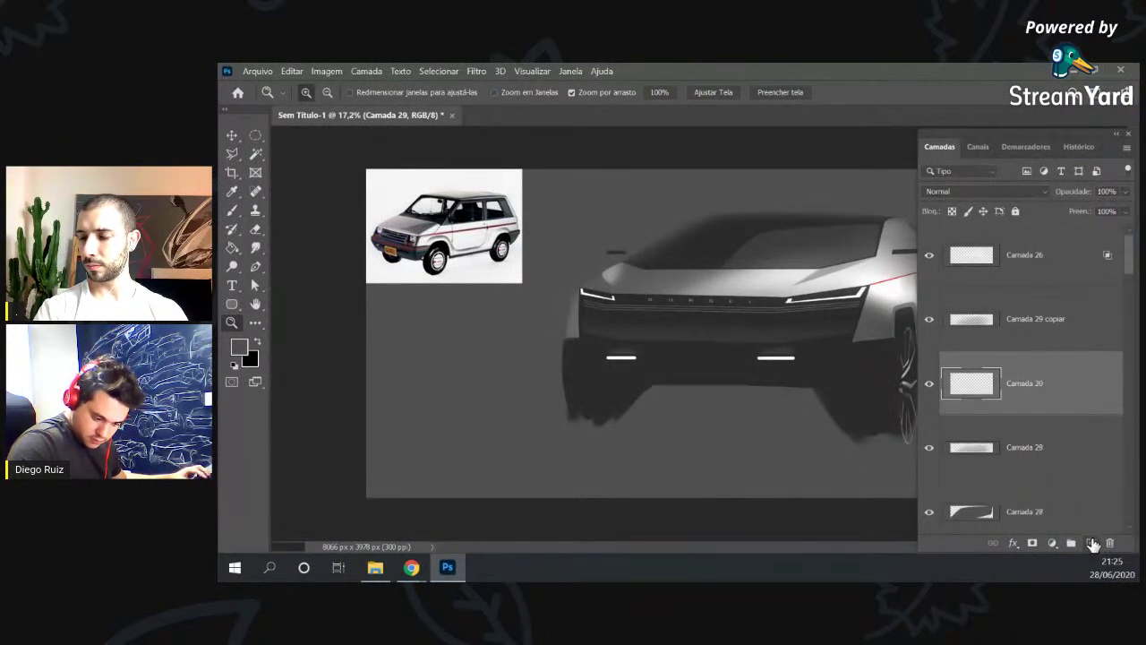
Choose the PENCIL BRUSH 01 preset and set the foreground colour to a near-white grey.
{"action": "key", "text": "b"}
{"action": "left_click", "coordinate": [283, 94]}
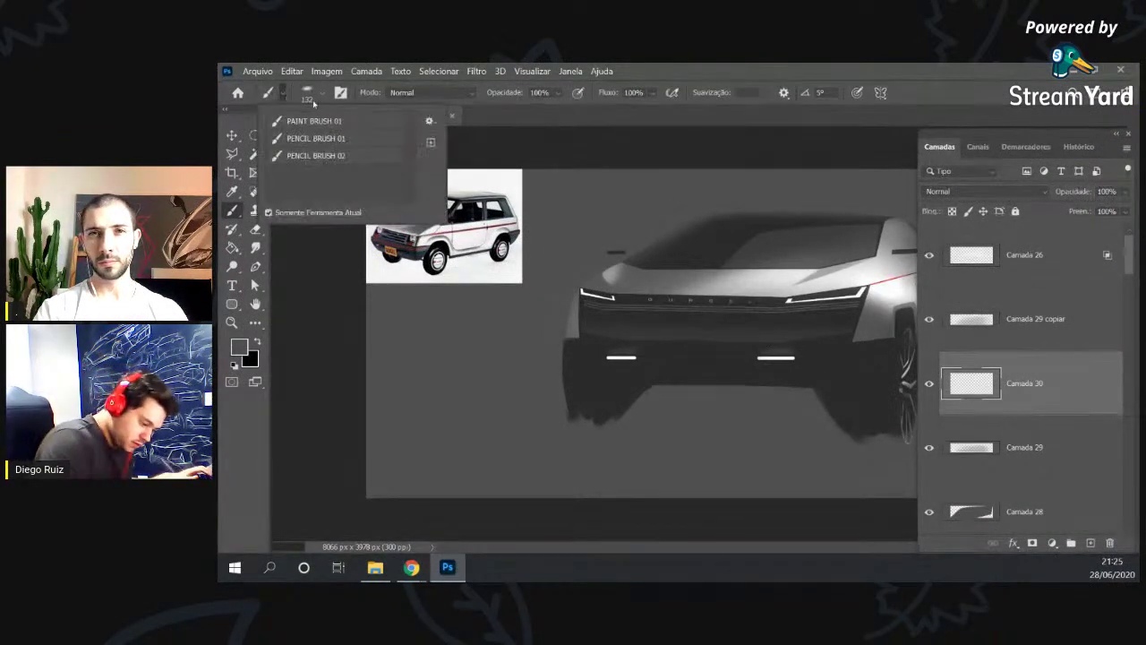
{"action": "left_click", "coordinate": [323, 134]}
{"action": "left_click", "coordinate": [242, 353]}
{"action": "left_click_drag", "start_coordinate": [533, 306], "coordinate": [443, 253]}
{"action": "left_click", "coordinate": [763, 243]}
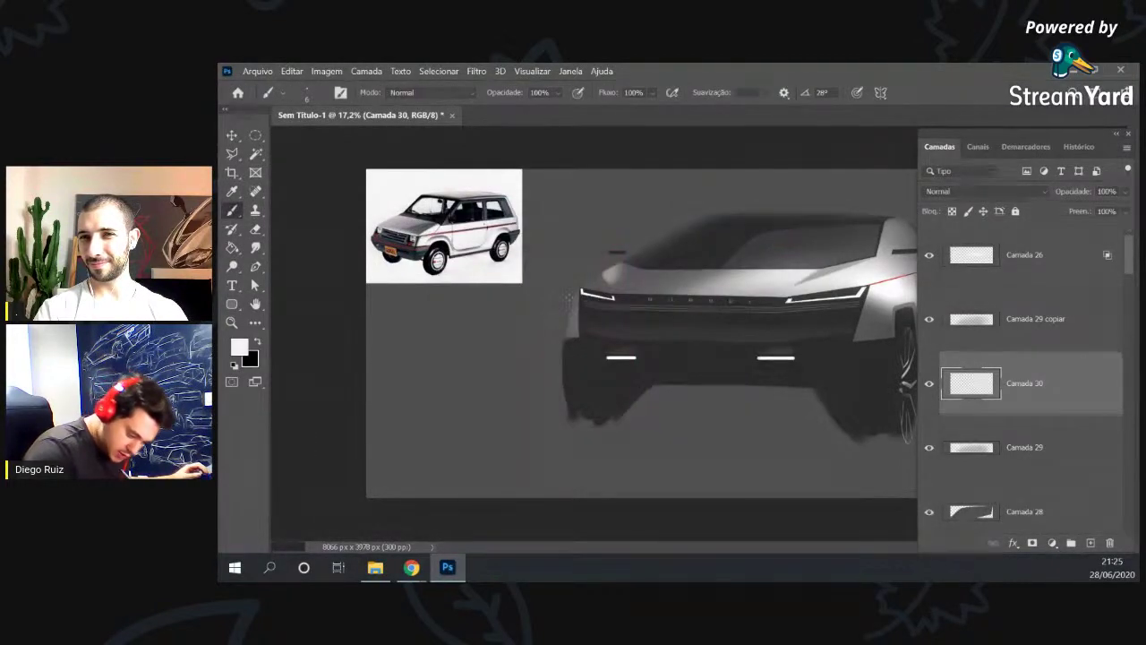
Try a light contour stroke along the far front fender's outer edge and undo it.
{"action": "left_click_drag", "start_coordinate": [576, 313], "coordinate": [580, 310]}
{"action": "left_click_drag", "start_coordinate": [571, 290], "coordinate": [576, 370]}
{"action": "key", "text": "ctrl+z"}
{"action": "key", "text": "ctrl+shift+z"}
{"action": "key", "text": "ctrl+z"}
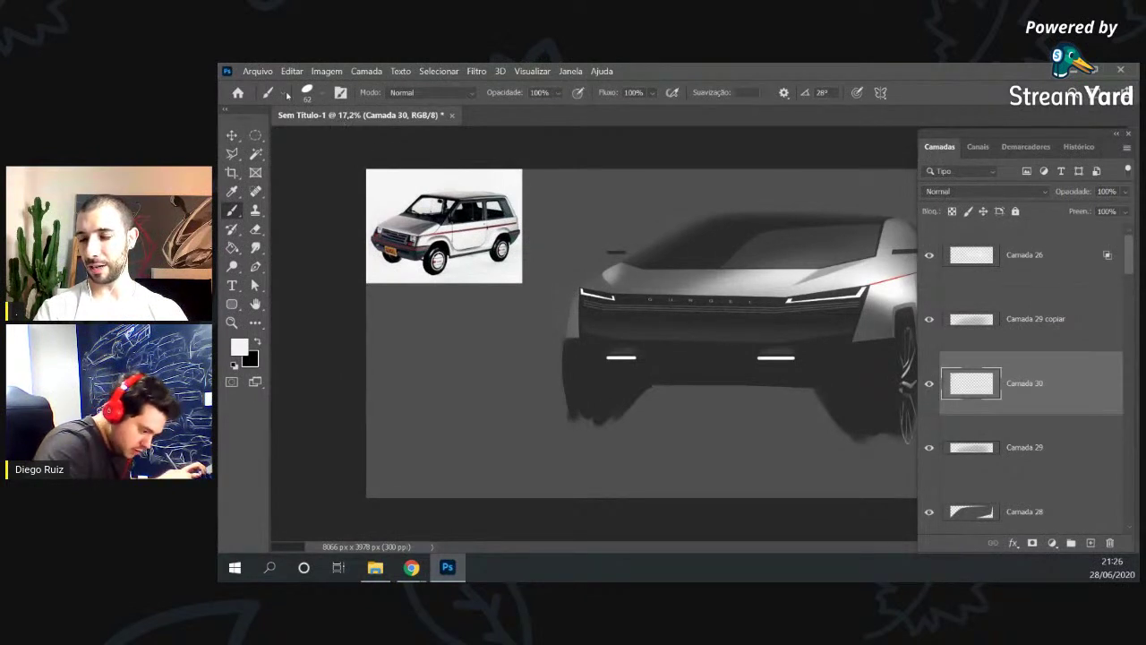
Reapply the PENCIL BRUSH 01 preset and draw a thin light contour down the far front fender and wheel, redoing unsatisfactory strokes.
{"action": "left_click", "coordinate": [284, 93]}
{"action": "left_click", "coordinate": [391, 145]}
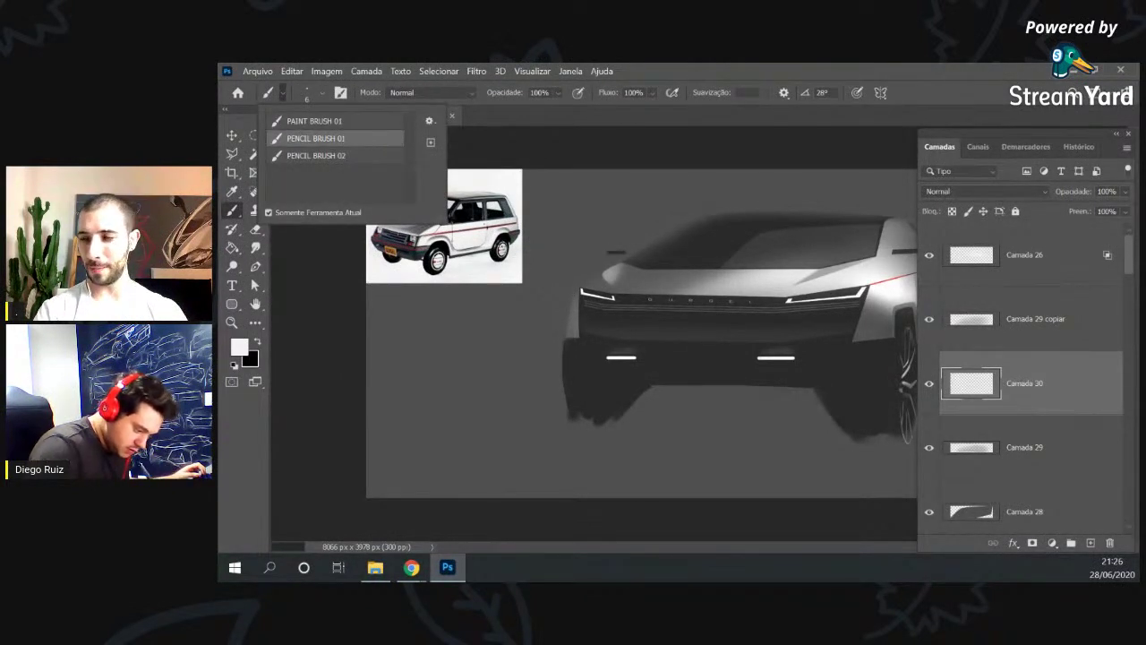
{"action": "left_click_drag", "start_coordinate": [565, 332], "coordinate": [579, 414]}
{"action": "key", "text": "ctrl+z"}
{"action": "left_click_drag", "start_coordinate": [570, 309], "coordinate": [563, 341]}
{"action": "key", "text": "ctrl+z"}
{"action": "left_click_drag", "start_coordinate": [571, 299], "coordinate": [563, 370]}
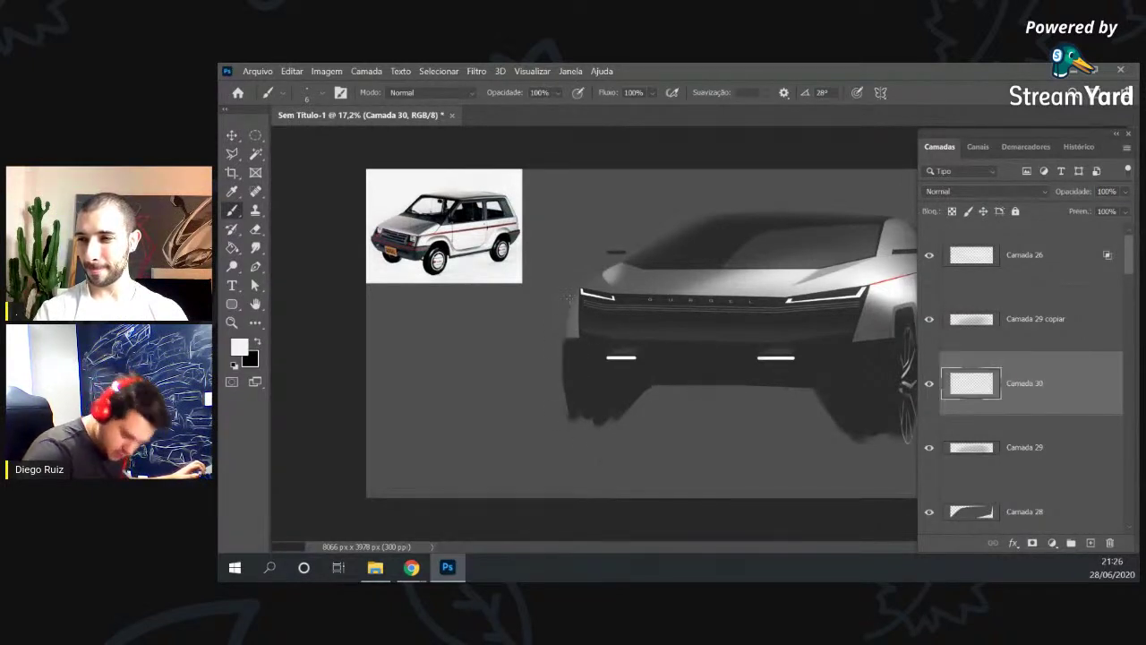
{"action": "key", "text": "ctrl+z"}
{"action": "left_click_drag", "start_coordinate": [572, 301], "coordinate": [563, 379]}
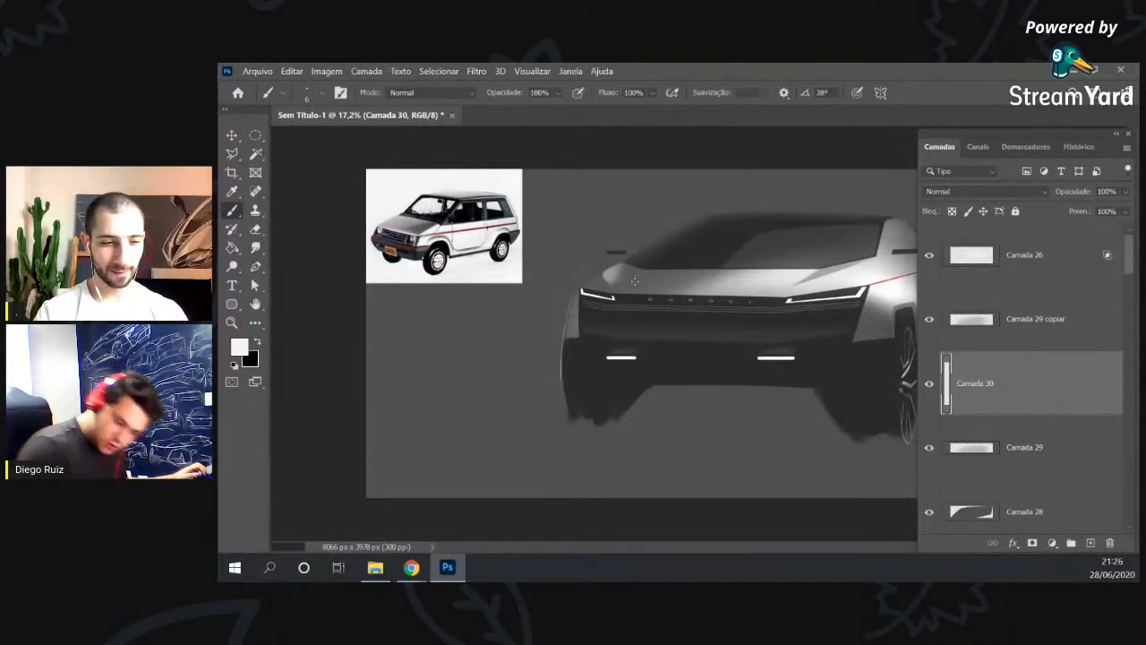
Enlarge the pencil brush to 76 px, draw thin light contour strokes along the roof edge and collapse the layer list.
{"action": "right_click", "coordinate": [596, 274], "text": "alt"}
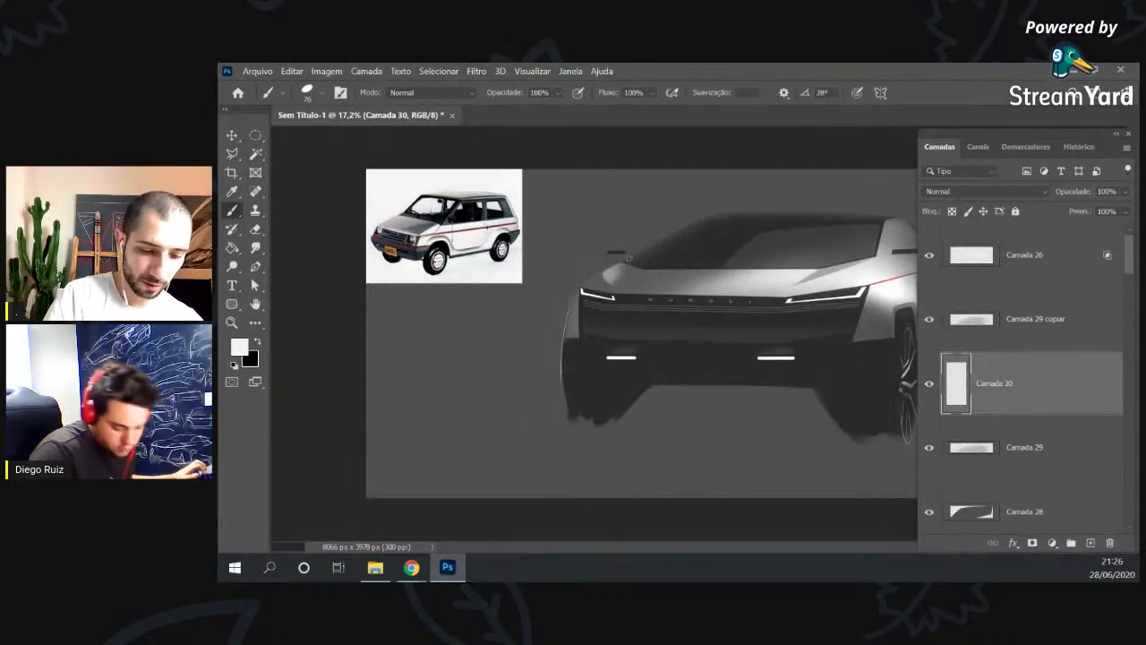
{"action": "key", "text": "r"}
{"action": "left_click_drag", "start_coordinate": [788, 181], "coordinate": [696, 230]}
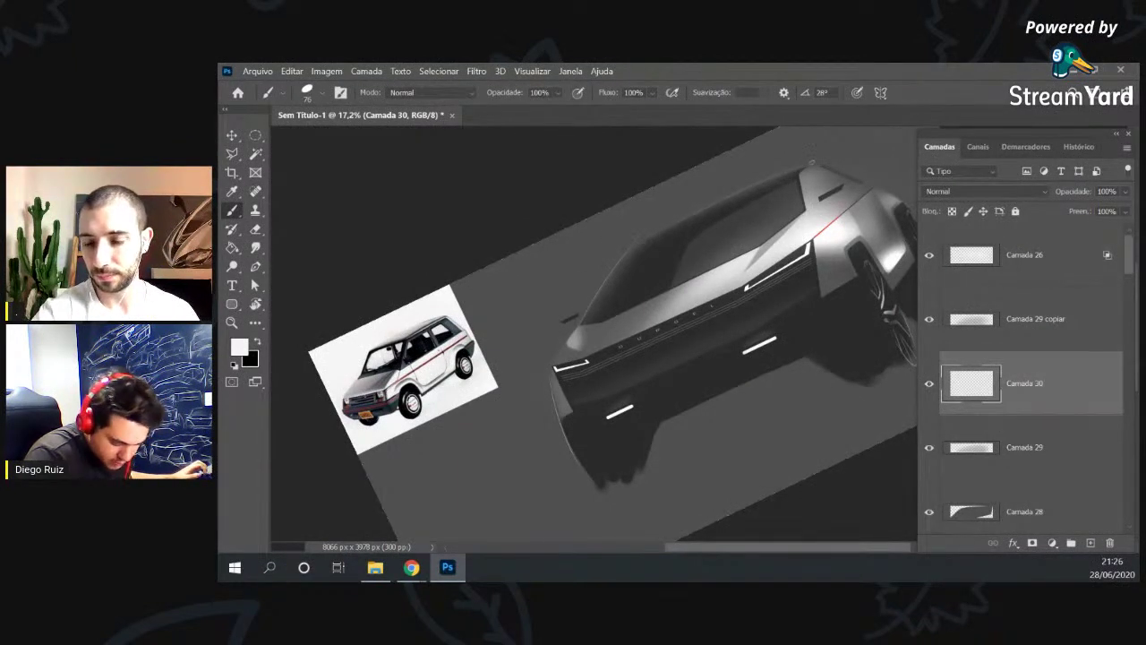
{"action": "key", "text": "r"}
{"action": "left_click_drag", "start_coordinate": [878, 146], "coordinate": [811, 337]}
{"action": "key", "text": "b"}
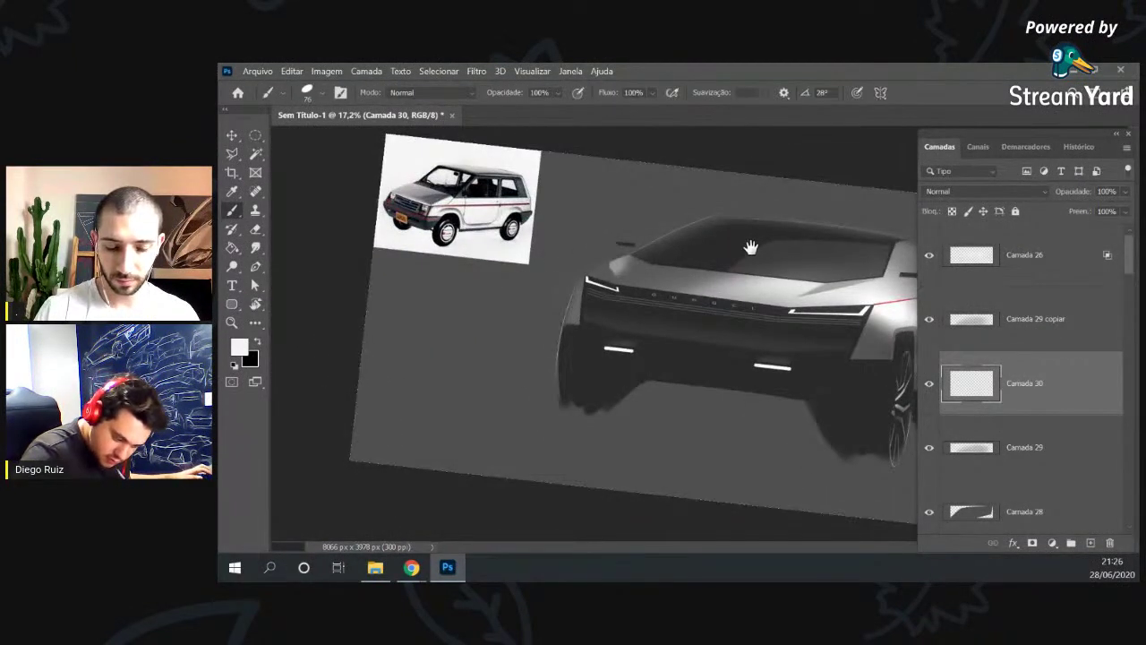
{"action": "left_click", "coordinate": [1115, 132]}
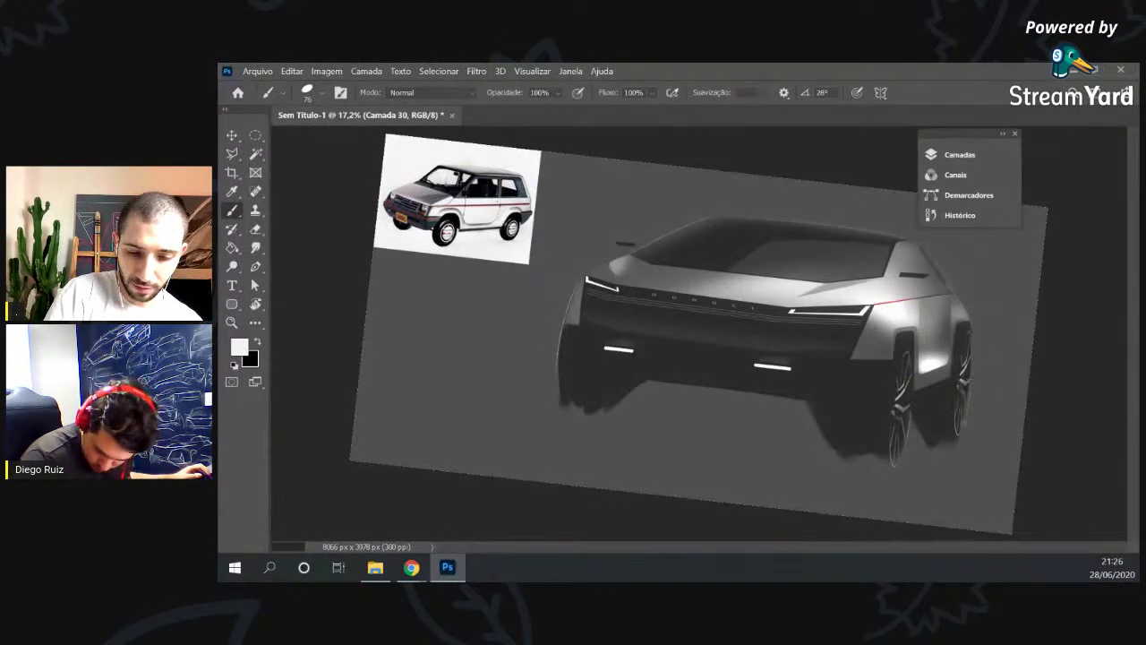
Continue the light roofline contour and erase the excess stroke at the far upper corner of the windshield.
{"action": "key", "text": "r"}
{"action": "left_click_drag", "start_coordinate": [884, 319], "coordinate": [855, 234]}
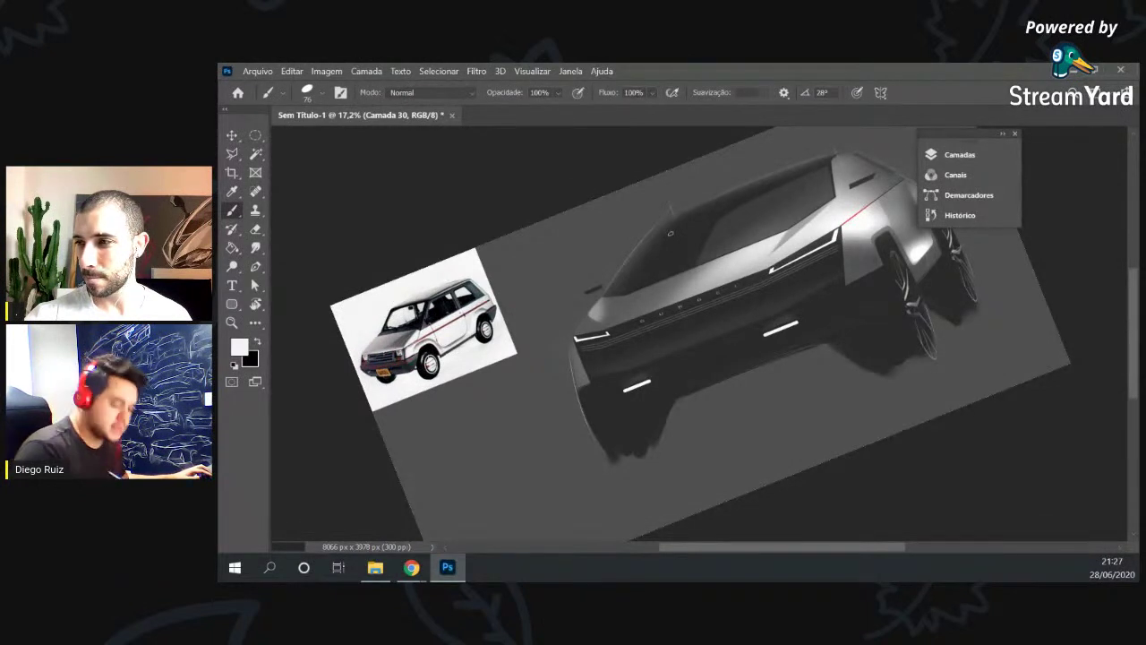
{"action": "key", "text": "e"}
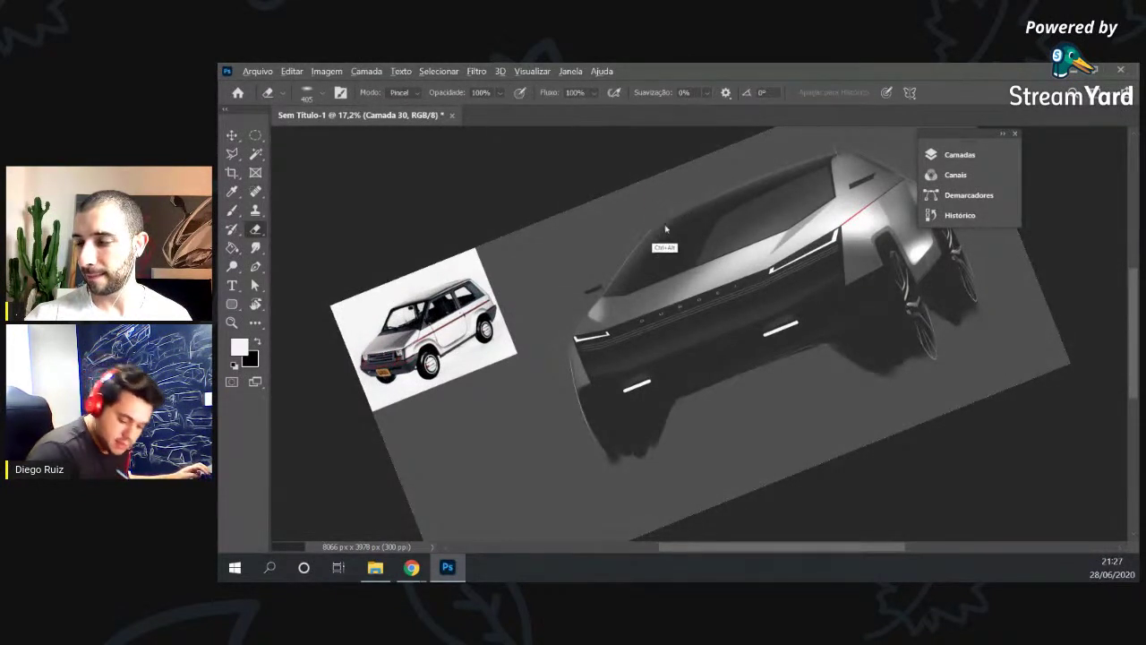
{"action": "mouse_move", "coordinate": [669, 226]}
{"action": "left_mouse_down"}
{"action": "mouse_move", "coordinate": [657, 225]}
{"action": "mouse_move", "coordinate": [655, 205]}
{"action": "left_mouse_up"}
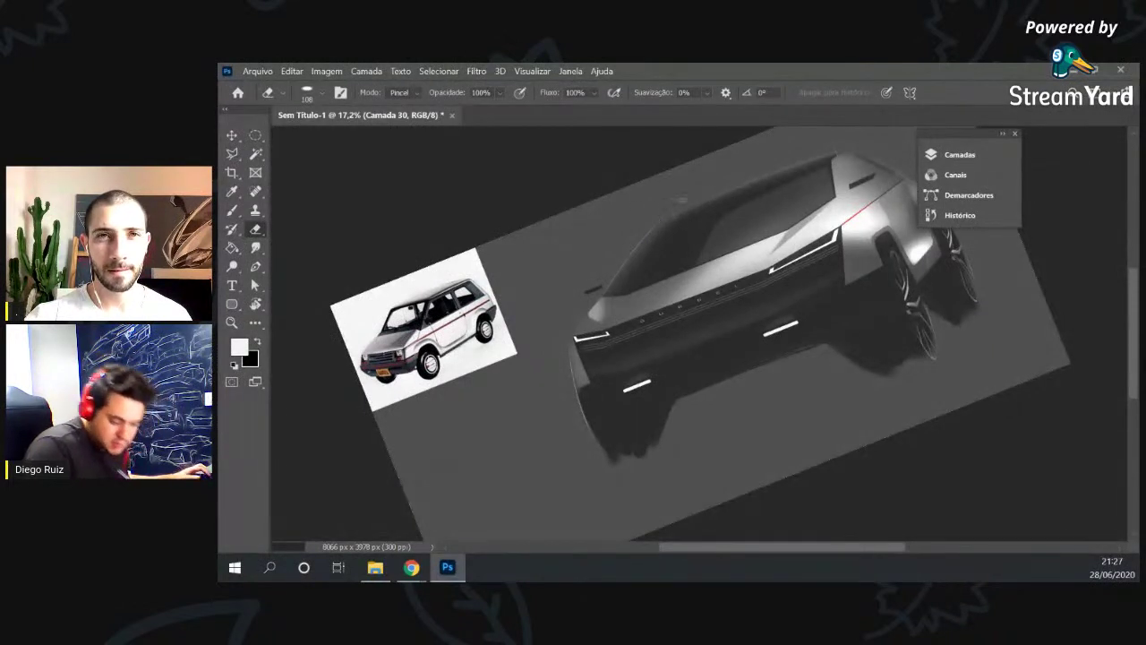
Draw thin light contour lines along the front bumper's lower edge and down the centre of the grille and bumper.
{"action": "key", "text": "b"}
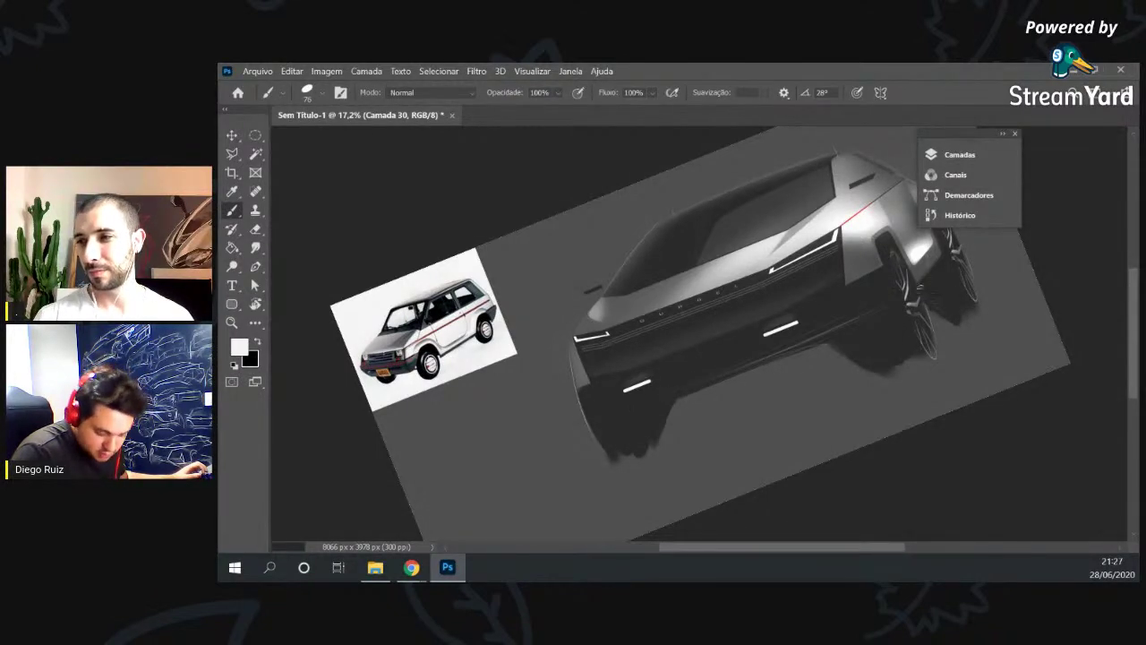
{"action": "key", "text": "r"}
{"action": "left_click_drag", "start_coordinate": [883, 281], "coordinate": [843, 333]}
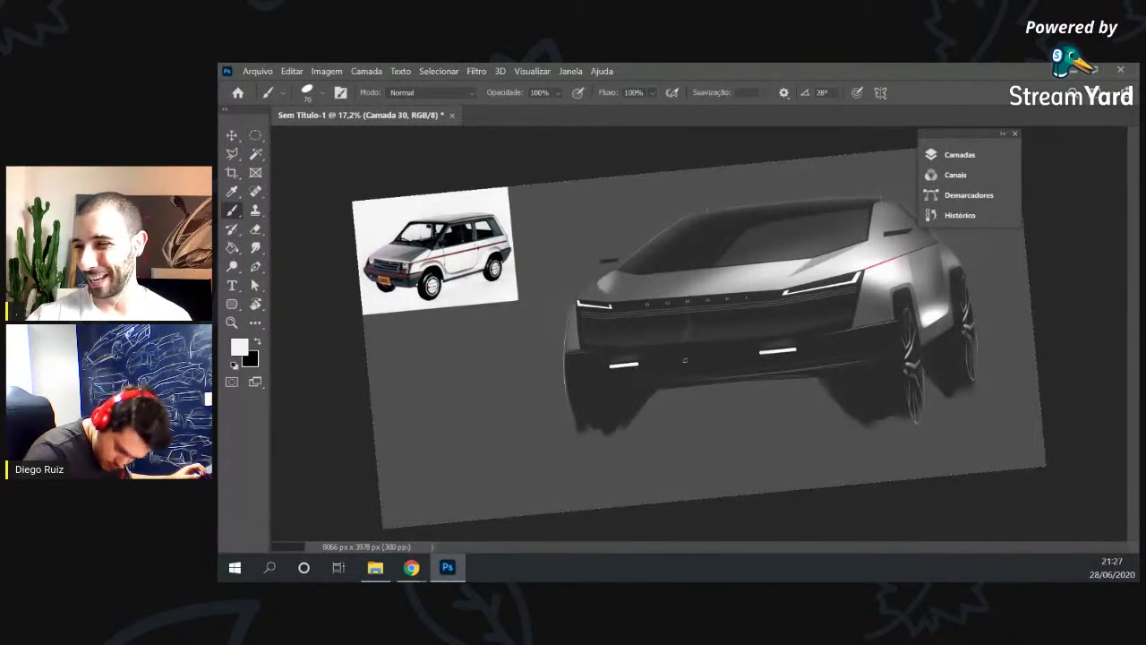
{"action": "key", "text": "r"}
{"action": "left_click_drag", "start_coordinate": [831, 430], "coordinate": [859, 332]}
{"action": "key", "text": "b"}
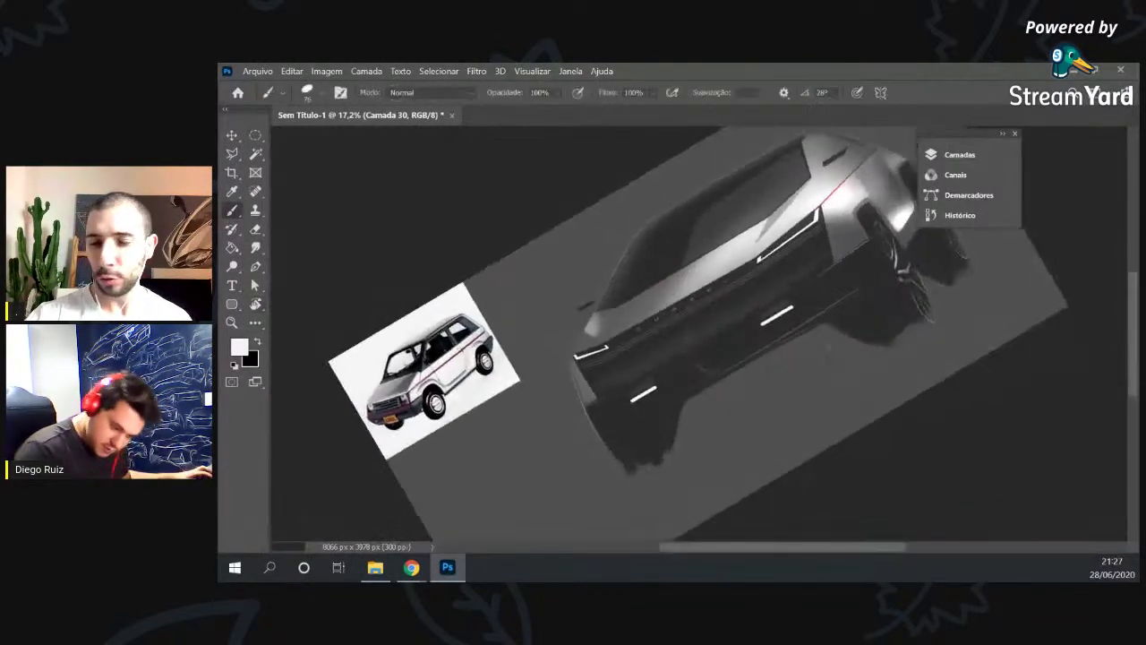
{"action": "key", "text": "r"}
{"action": "mouse_move", "coordinate": [887, 179]}
{"action": "left_mouse_down"}
{"action": "mouse_move", "coordinate": [935, 268]}
{"action": "mouse_move", "coordinate": [949, 322]}
{"action": "left_mouse_up"}
{"action": "key", "text": "b"}
{"action": "key", "text": "r"}
{"action": "left_click_drag", "start_coordinate": [948, 268], "coordinate": [937, 235]}
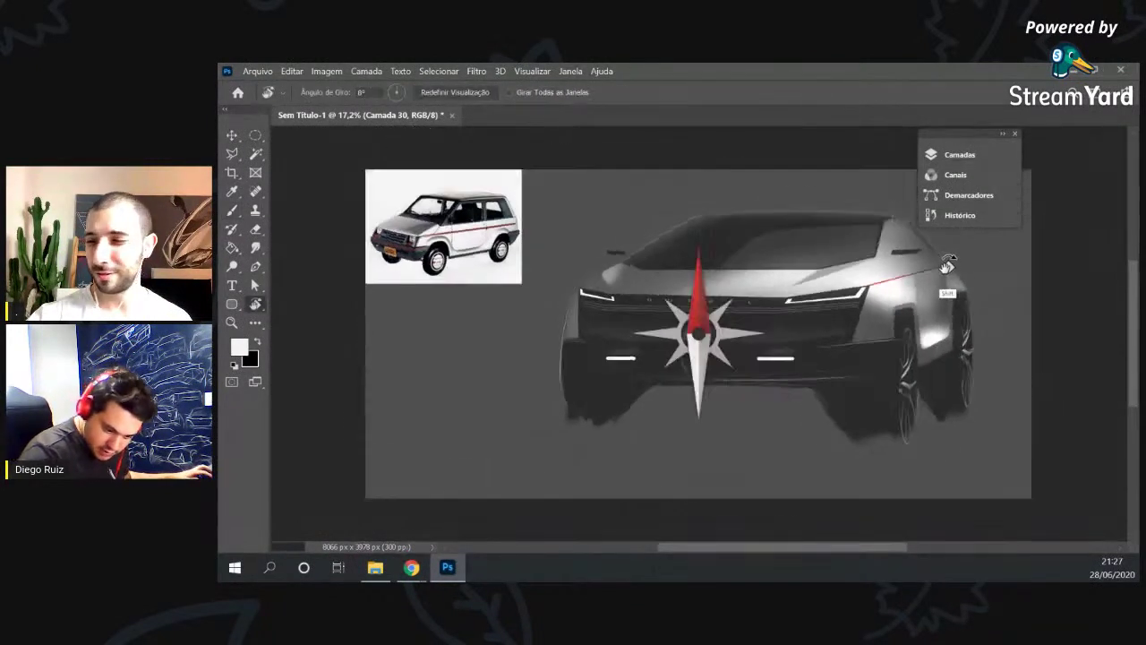
Strengthen the light contour strokes along the lower bumper and its centre line.
{"action": "key", "text": "z"}
{"action": "left_click_drag", "start_coordinate": [928, 293], "coordinate": [965, 293]}
{"action": "left_click_drag", "start_coordinate": [943, 243], "coordinate": [882, 320]}
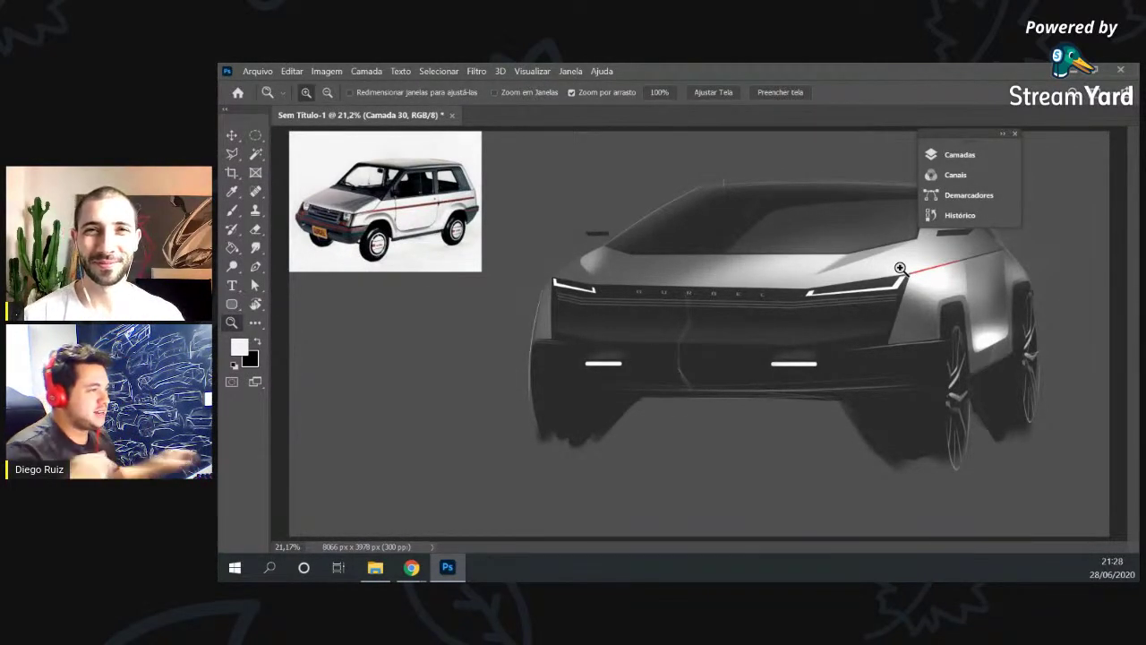
{"action": "left_click_drag", "start_coordinate": [942, 280], "coordinate": [929, 281]}
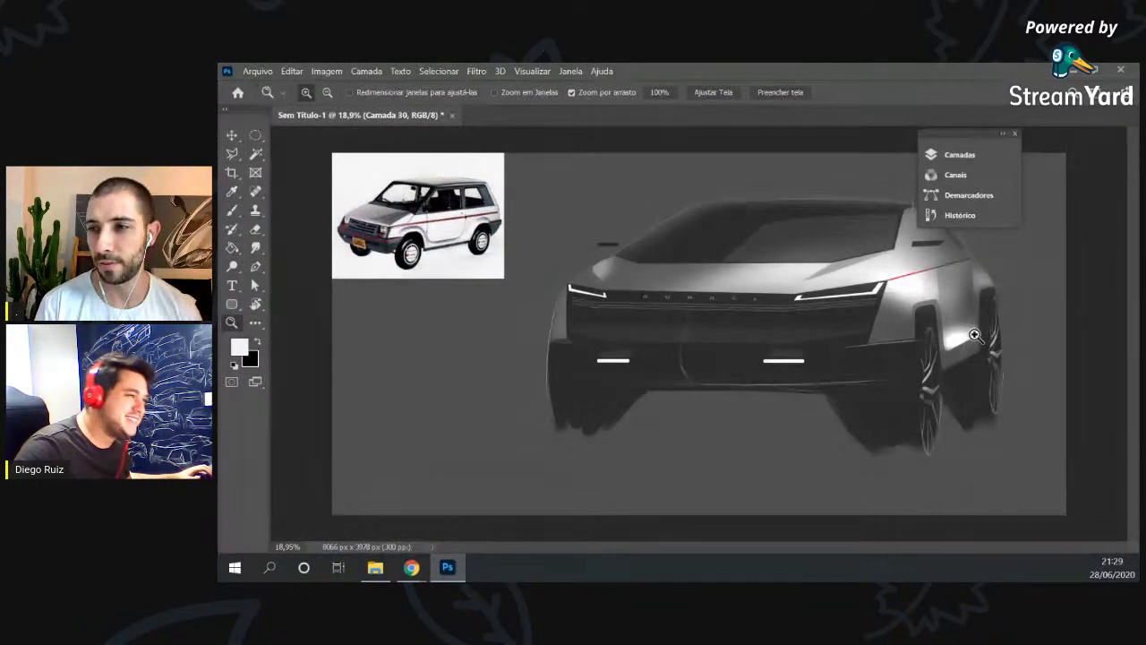
{"action": "key", "text": "b"}
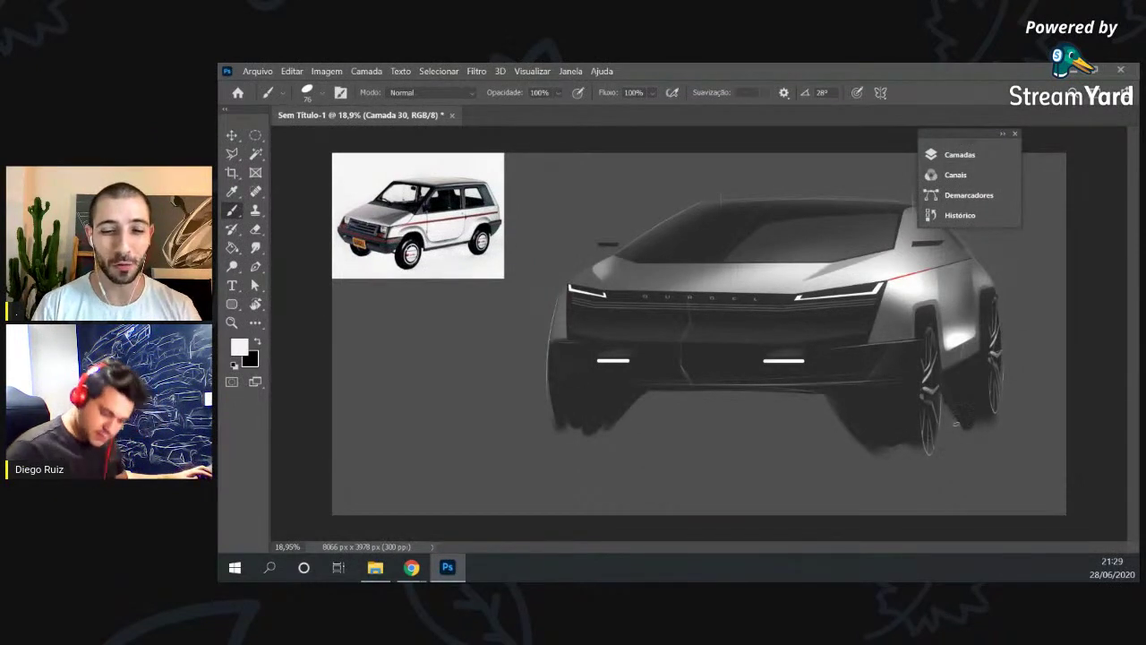
{"action": "key", "text": "r"}
{"action": "mouse_move", "coordinate": [911, 376]}
{"action": "left_mouse_down"}
{"action": "mouse_move", "coordinate": [856, 315]}
{"action": "mouse_move", "coordinate": [755, 343]}
{"action": "left_mouse_up"}
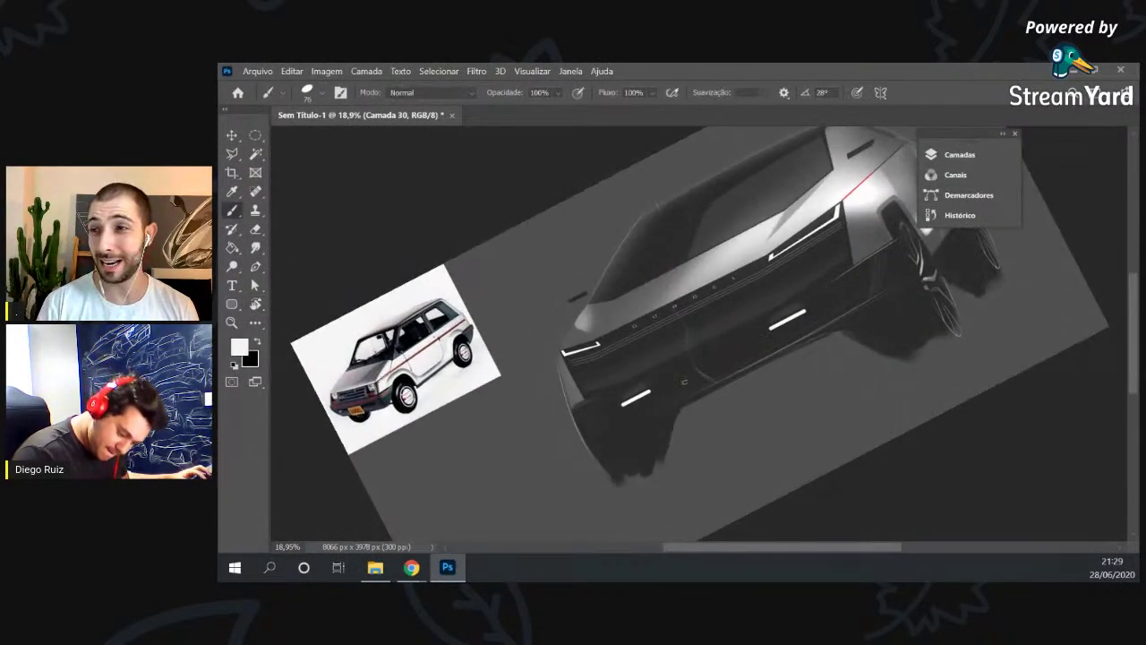
{"action": "left_click_drag", "start_coordinate": [765, 331], "coordinate": [683, 377]}
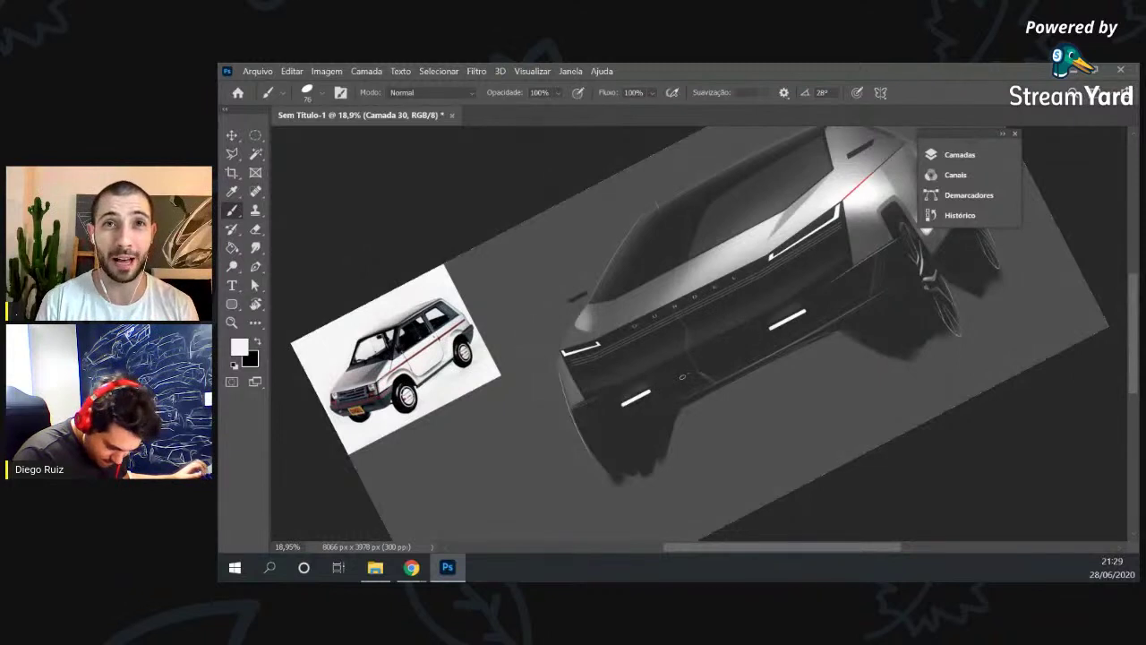
{"action": "key", "text": "r"}
{"action": "mouse_move", "coordinate": [903, 333]}
{"action": "left_mouse_down"}
{"action": "mouse_move", "coordinate": [871, 421]}
{"action": "mouse_move", "coordinate": [878, 312]}
{"action": "left_mouse_up"}
{"action": "key", "text": "r"}
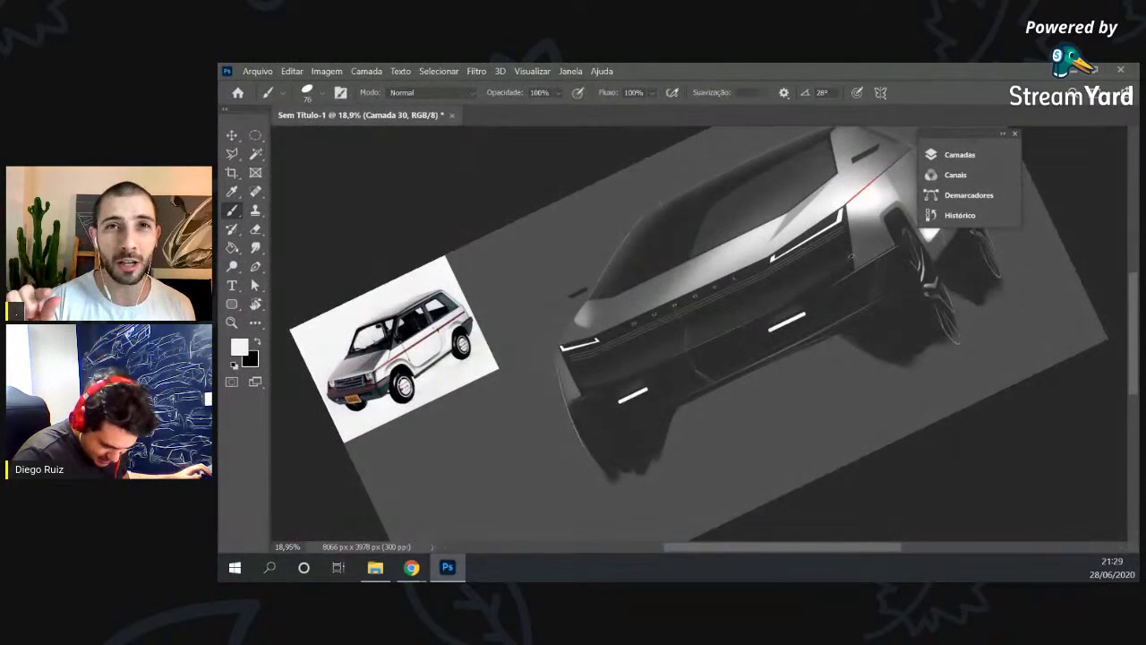
{"action": "key", "text": "r"}
{"action": "left_click_drag", "start_coordinate": [899, 207], "coordinate": [965, 338]}
{"action": "key", "text": "Escape"}
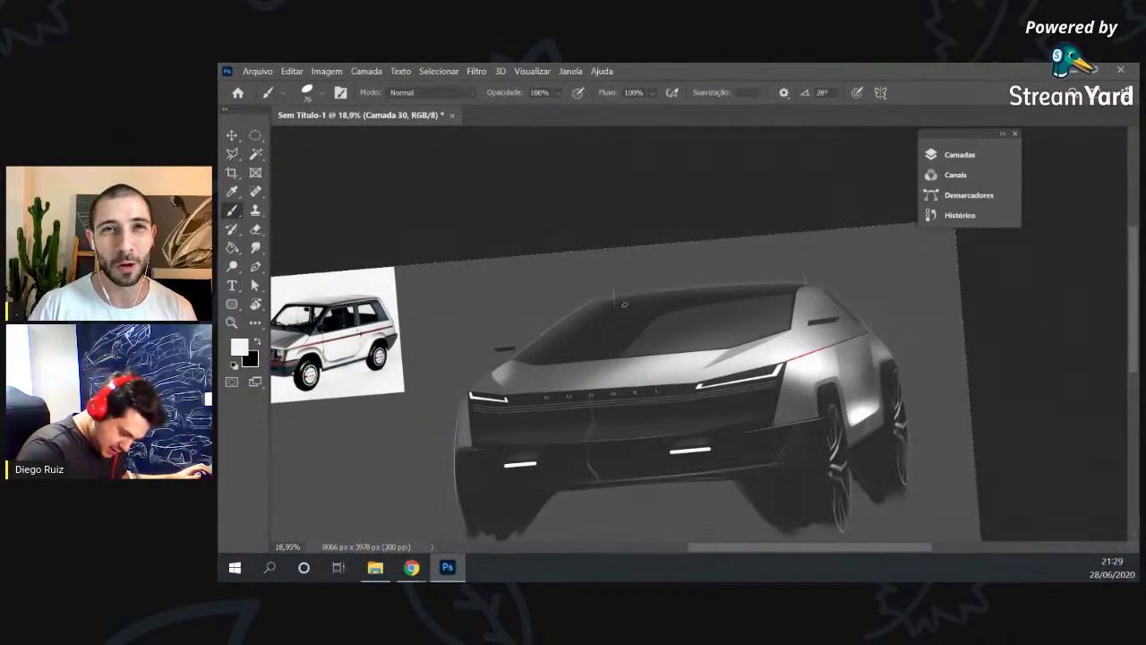
{"action": "key", "text": "Escape"}
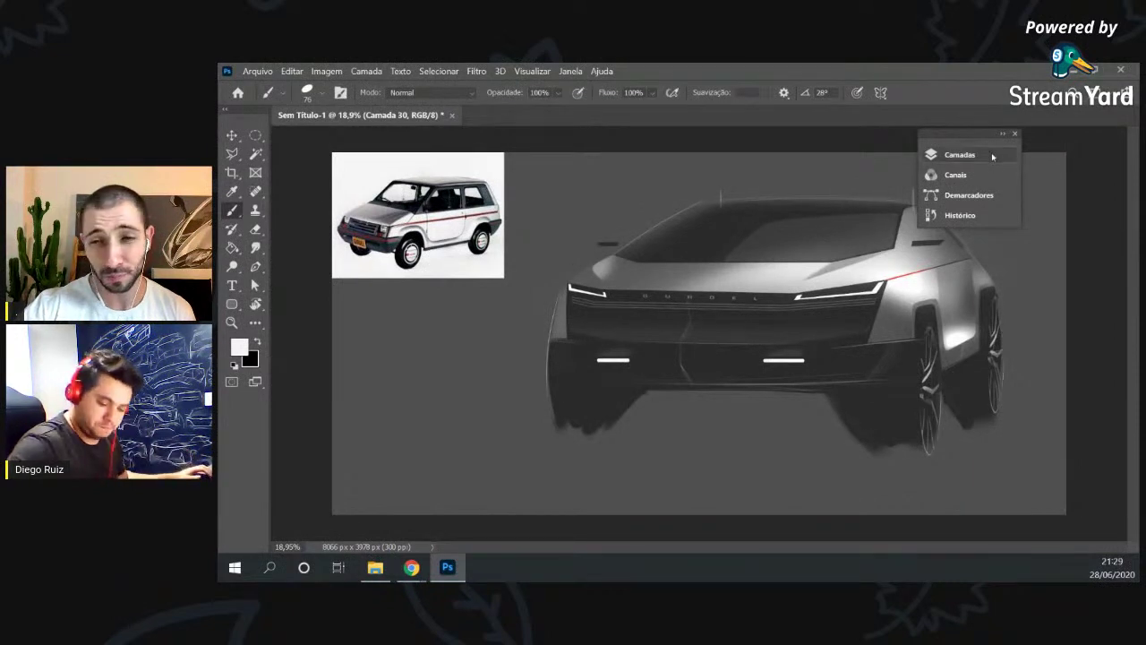
Select the Camada 4 layer and soften the ragged dark shadow beside the near front wheel and towards the rear wheel with a large eraser.
{"action": "key", "text": "v"}
{"action": "right_click", "coordinate": [895, 409]}
{"action": "left_click", "coordinate": [910, 417]}
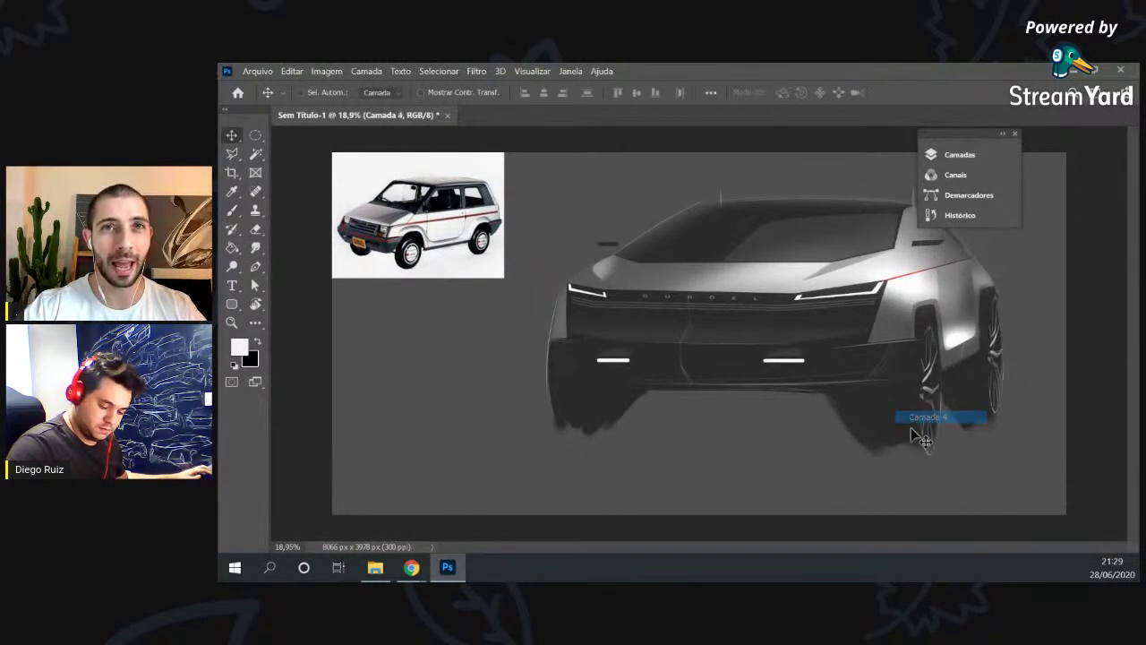
{"action": "key", "text": "e"}
{"action": "left_click_drag", "start_coordinate": [837, 415], "coordinate": [867, 448]}
{"action": "key", "text": "ctrl+z"}
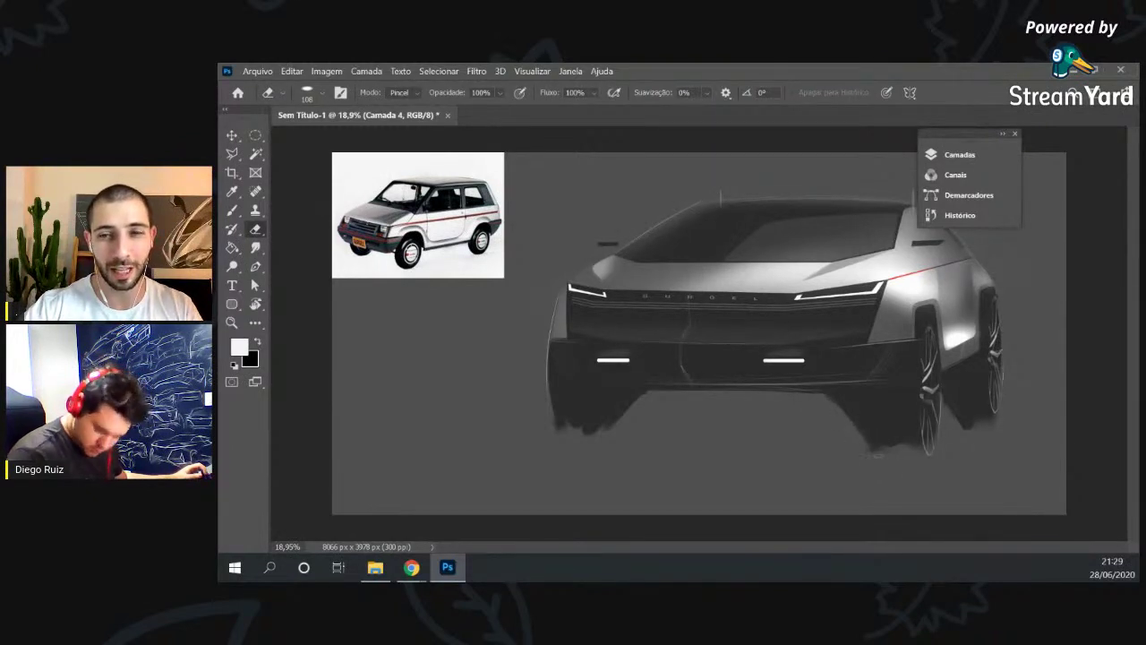
{"action": "right_click", "coordinate": [868, 417], "text": "alt"}
{"action": "left_click_drag", "start_coordinate": [873, 432], "coordinate": [910, 481]}
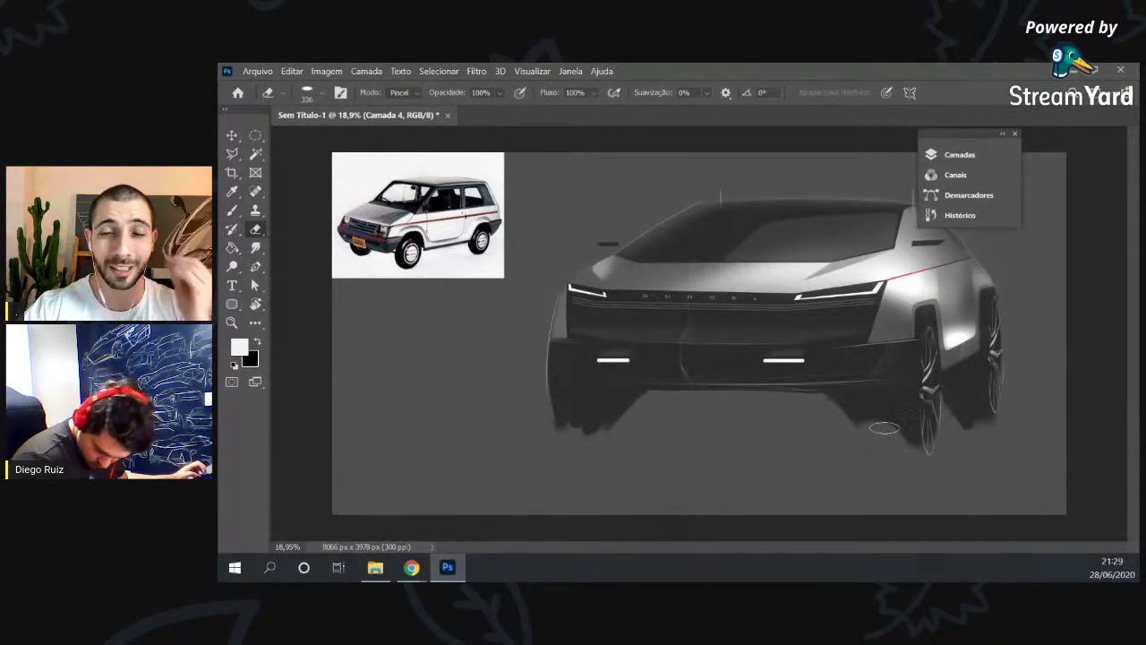
{"action": "right_click", "coordinate": [973, 372], "text": "alt"}
{"action": "left_click_drag", "start_coordinate": [961, 410], "coordinate": [965, 413]}
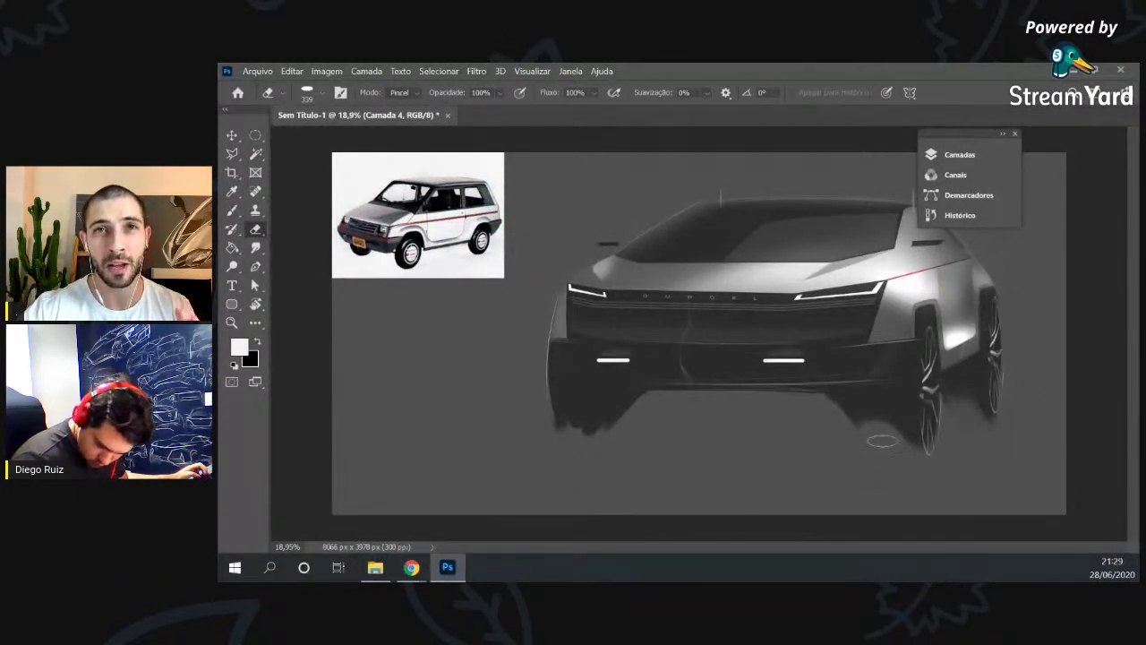
Sample the dark grey shadow, repaint the underbody edge near the front wheel at 92 px and soften the far front wheel's ragged bottom.
{"action": "key", "text": "i"}
{"action": "left_click", "coordinate": [869, 409]}
{"action": "key", "text": "b"}
{"action": "right_click", "coordinate": [862, 405], "text": "alt"}
{"action": "right_click", "coordinate": [847, 417], "text": "alt"}
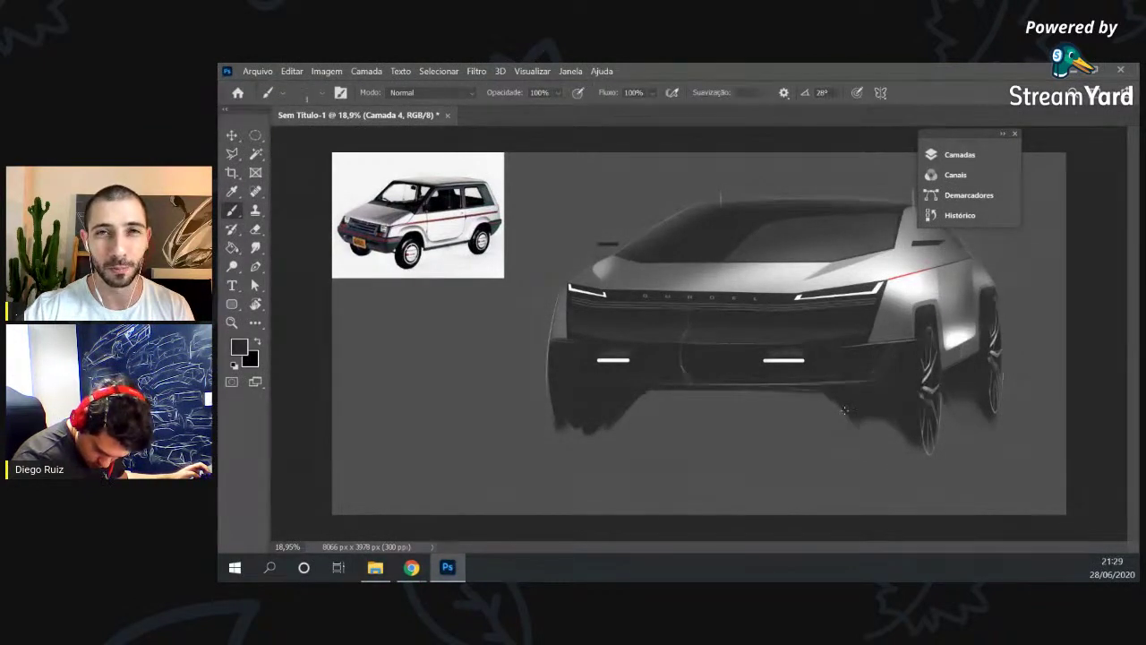
{"action": "right_click", "coordinate": [849, 408], "text": "alt"}
{"action": "left_click_drag", "start_coordinate": [849, 409], "coordinate": [838, 405]}
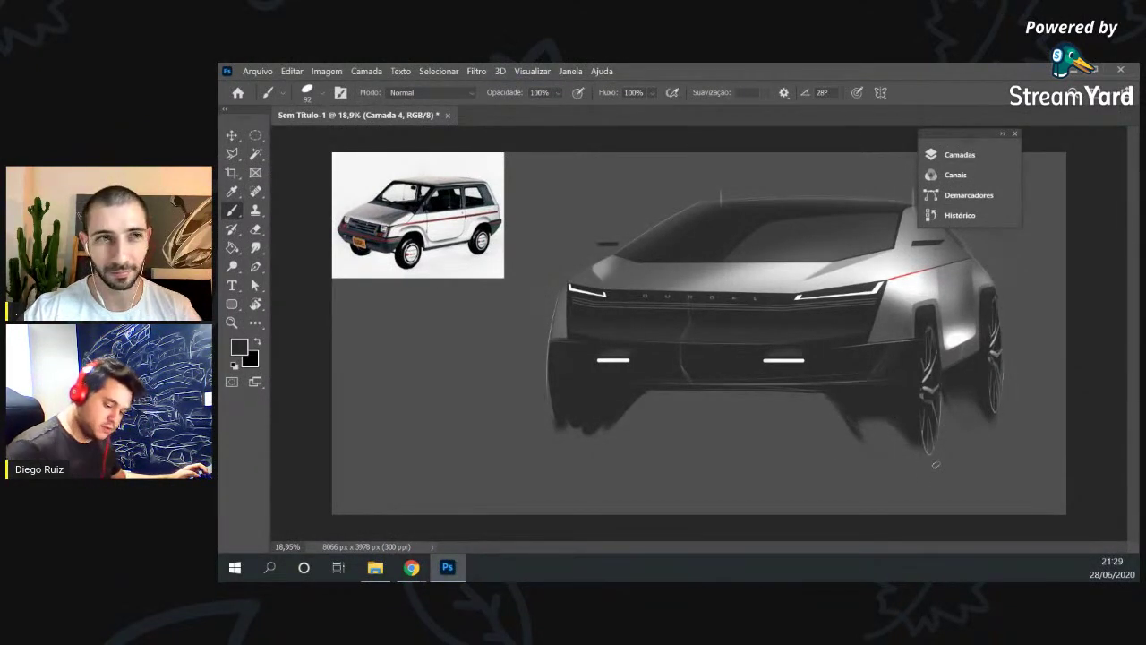
{"action": "key", "text": "e"}
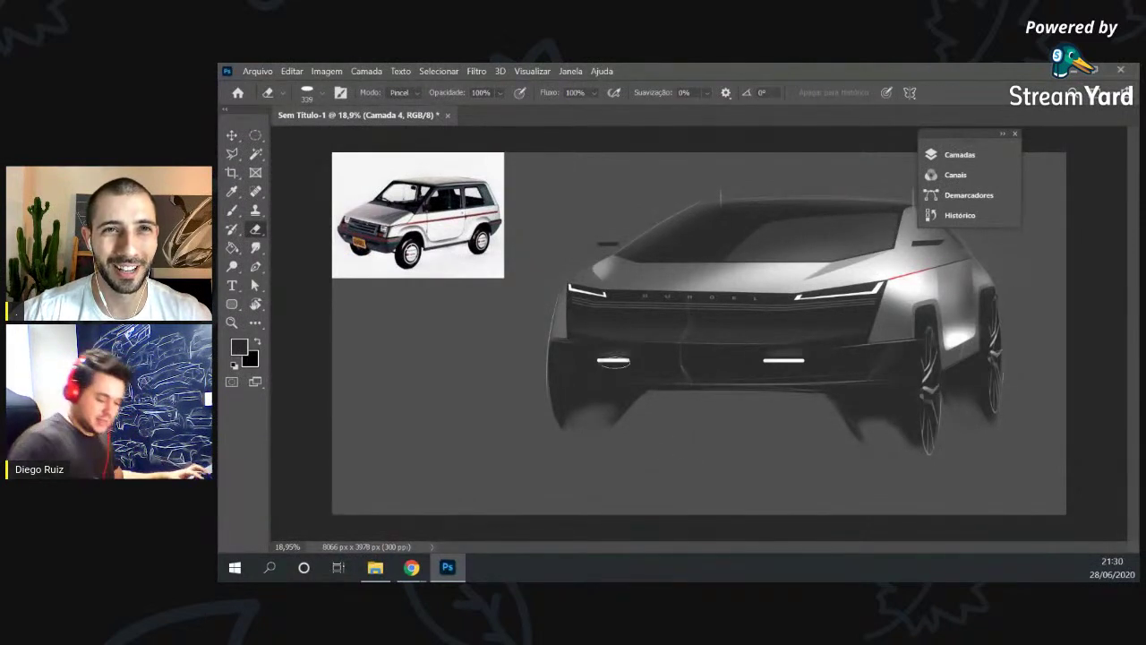
{"action": "key", "text": "b"}
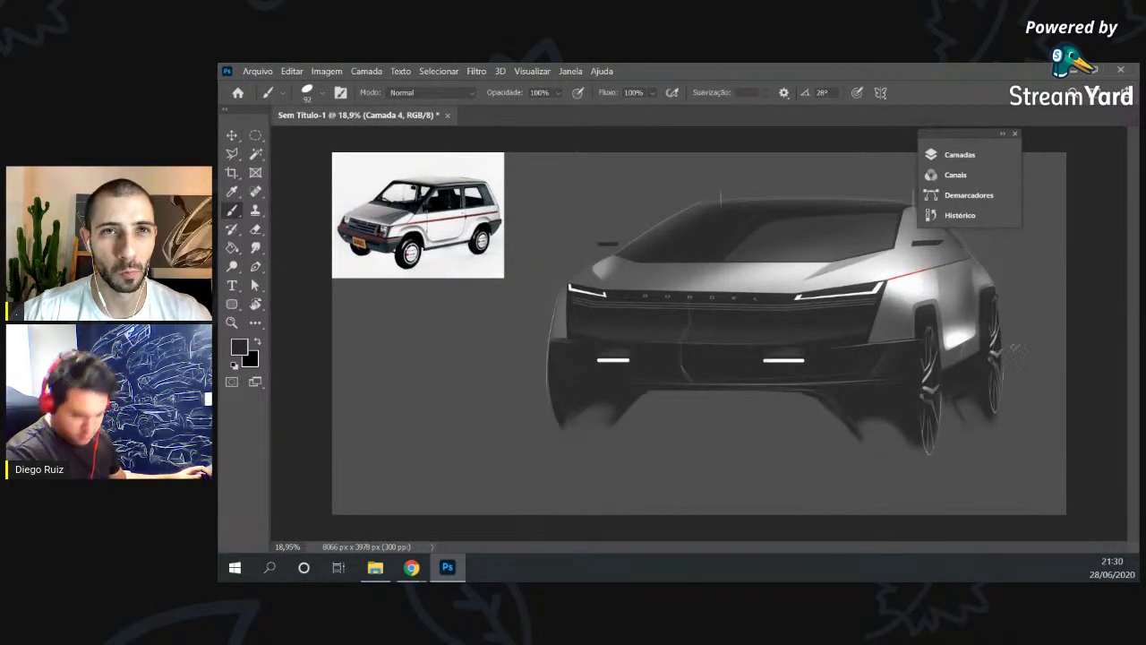
Add a new layer directly below Camada 3 and collapse the layer list again.
{"action": "key", "text": "v"}
{"action": "right_click", "coordinate": [931, 241]}
{"action": "left_click", "coordinate": [944, 248]}
{"action": "left_click", "coordinate": [970, 157]}
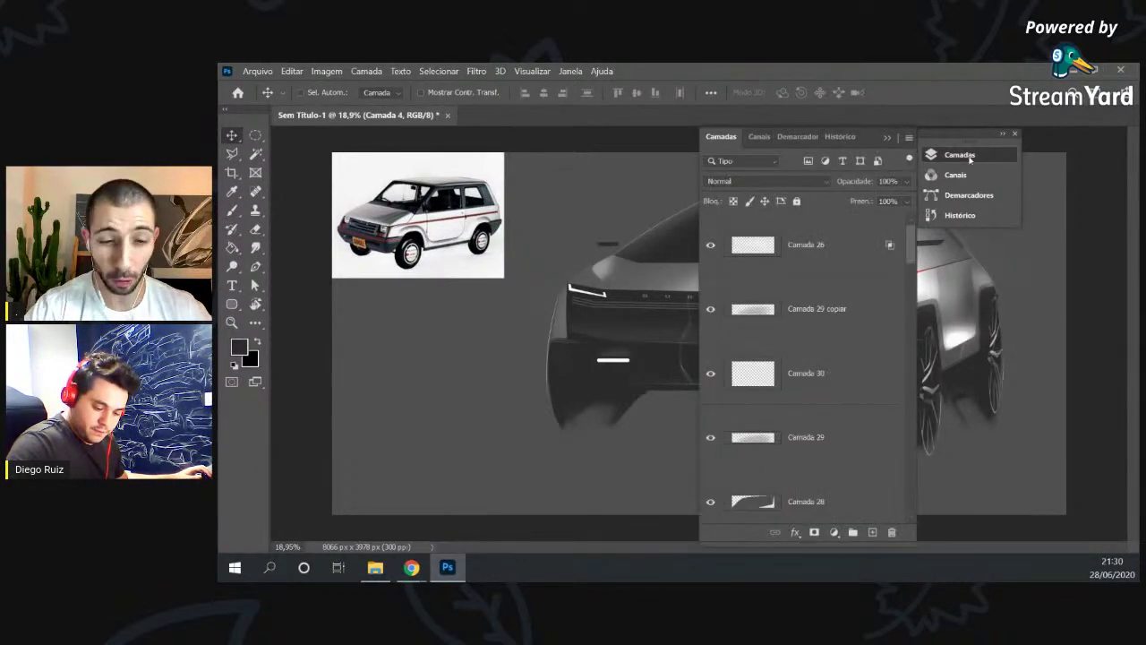
{"action": "scroll", "coordinate": [900, 479], "scroll_direction": "down", "scroll_amount": 5}
{"action": "left_click", "coordinate": [898, 489]}
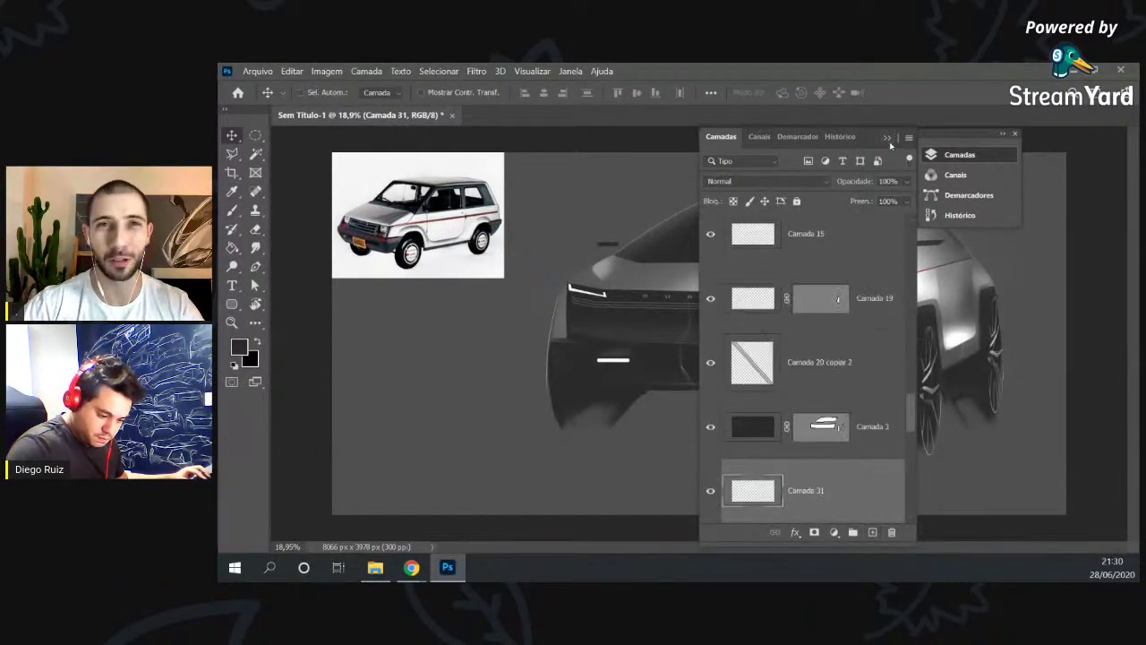
{"action": "left_click", "coordinate": [888, 138]}
Tilt the brush tip to -54° and keep dark grey #2f2f2f as the foreground colour.
{"action": "key", "text": "b"}
{"action": "left_click", "coordinate": [279, 93]}
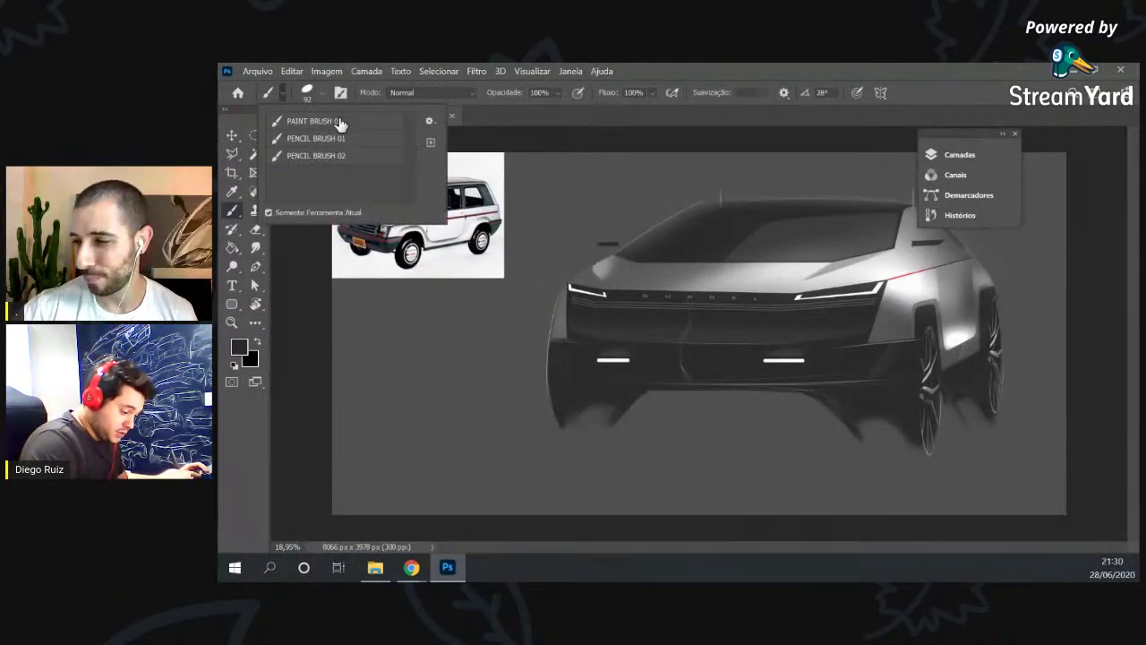
{"action": "left_click", "coordinate": [323, 95]}
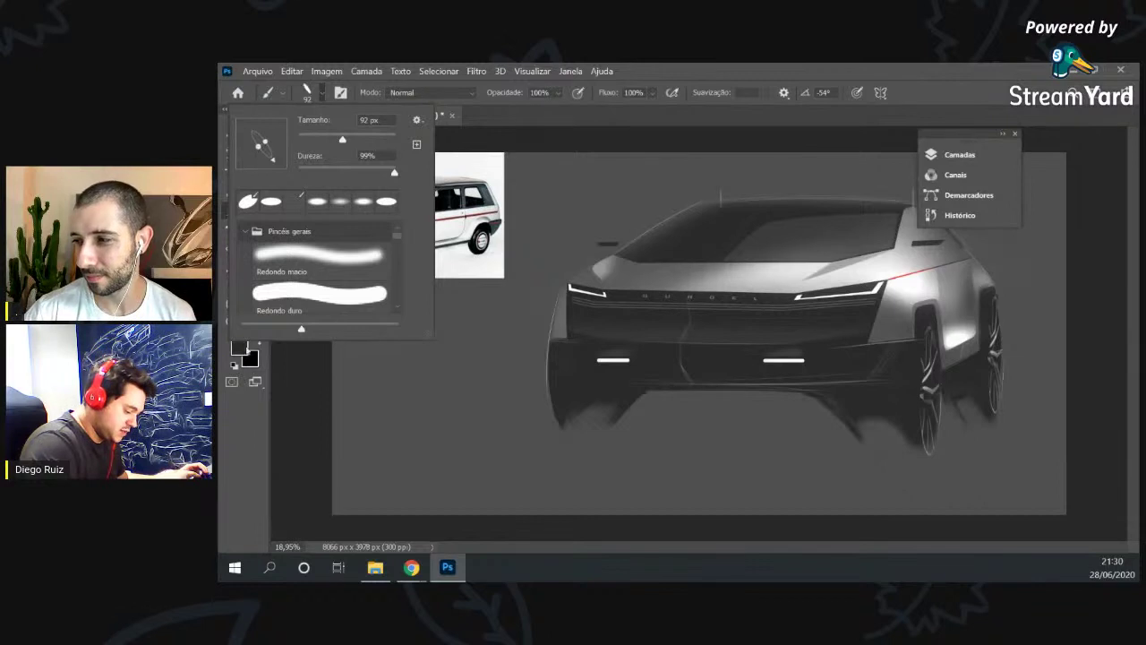
{"action": "left_click", "coordinate": [240, 347]}
{"action": "left_click", "coordinate": [240, 347]}
{"action": "left_click", "coordinate": [775, 240]}
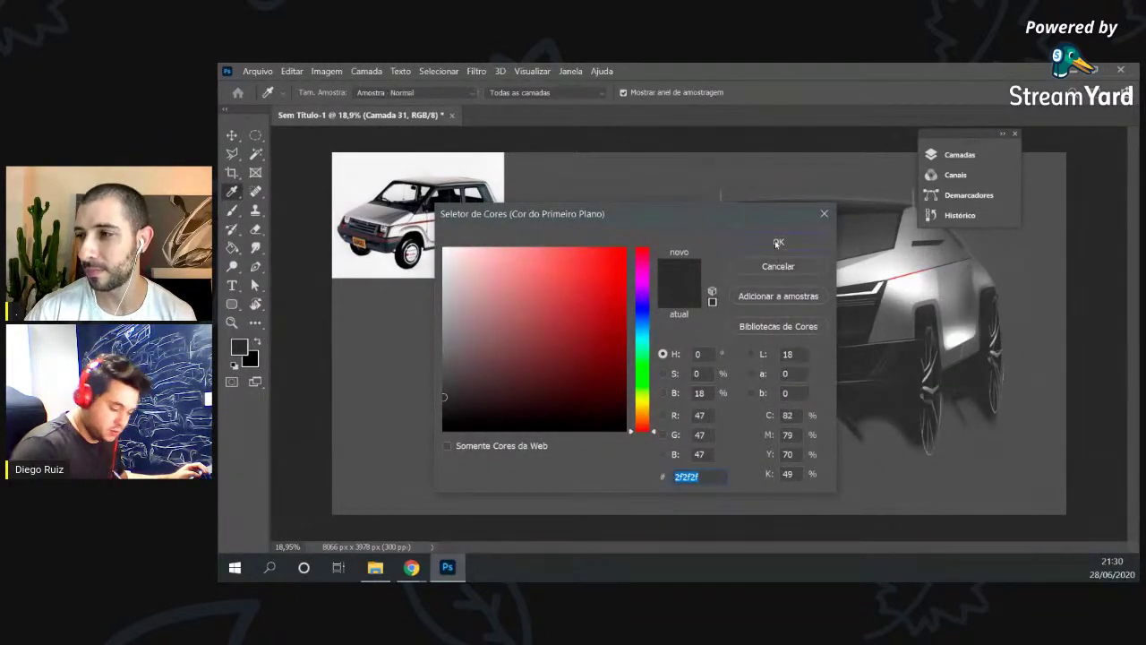
Apply the PAINT BRUSH 01 preset, size it to 254 px and tilt its tip to -58° for painting on the new layer.
{"action": "left_click", "coordinate": [279, 95]}
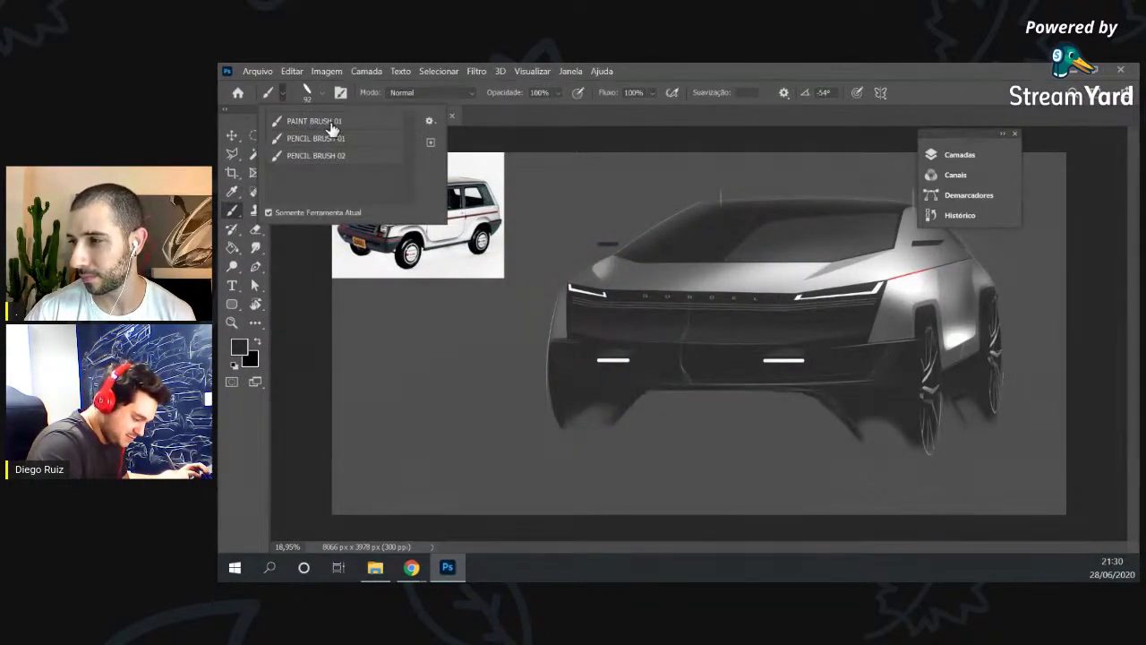
{"action": "left_click", "coordinate": [333, 128]}
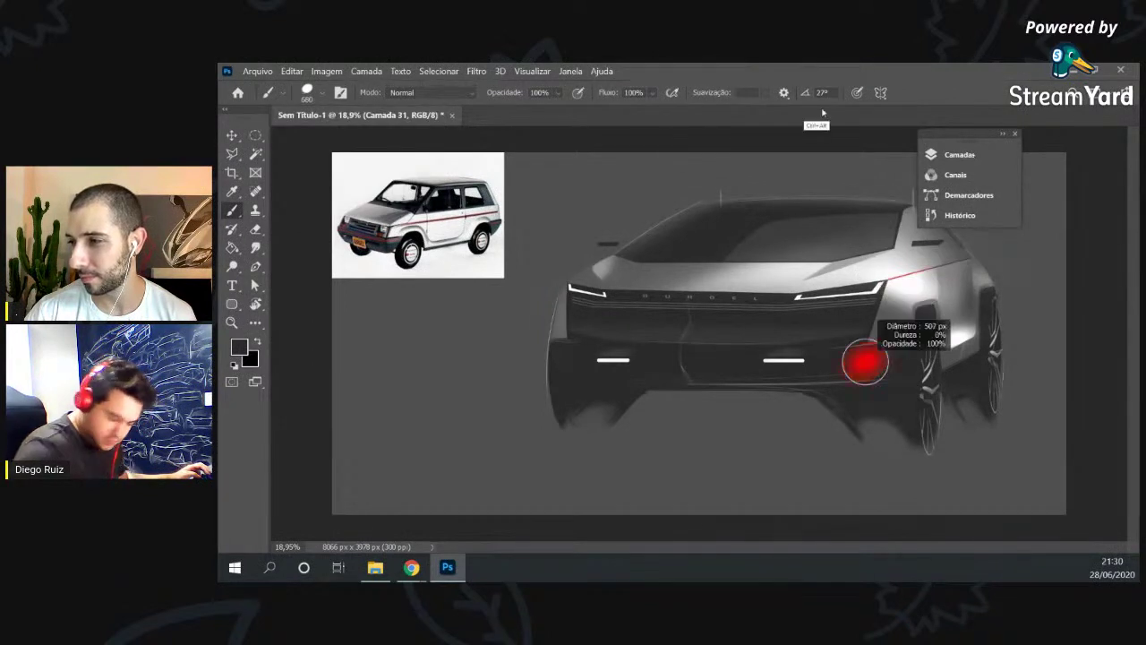
{"action": "left_click", "coordinate": [307, 92]}
{"action": "mouse_move", "coordinate": [273, 137]}
{"action": "left_mouse_down"}
{"action": "mouse_move", "coordinate": [280, 176]}
{"action": "mouse_move", "coordinate": [257, 147]}
{"action": "left_mouse_up"}
{"action": "mouse_move", "coordinate": [911, 278]}
{"action": "left_mouse_down"}
{"action": "mouse_move", "coordinate": [885, 264]}
{"action": "mouse_move", "coordinate": [896, 244]}
{"action": "mouse_move", "coordinate": [915, 249]}
{"action": "left_mouse_up"}
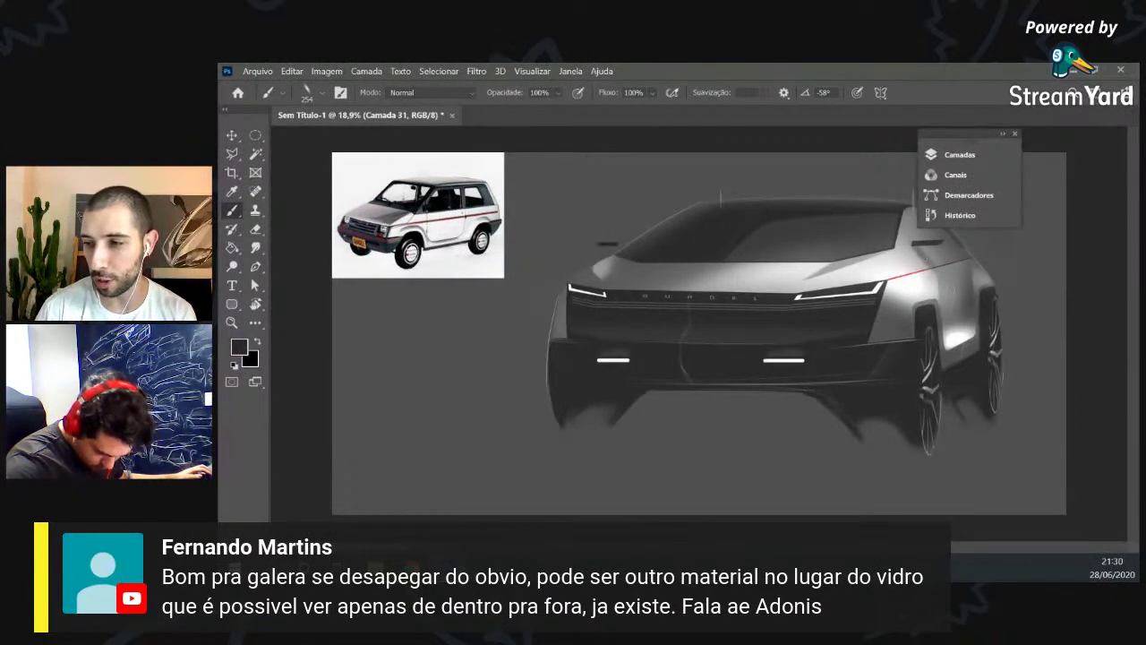
Size the eraser to 902 px and make Camada 26 the active layer.
{"action": "key", "text": "e"}
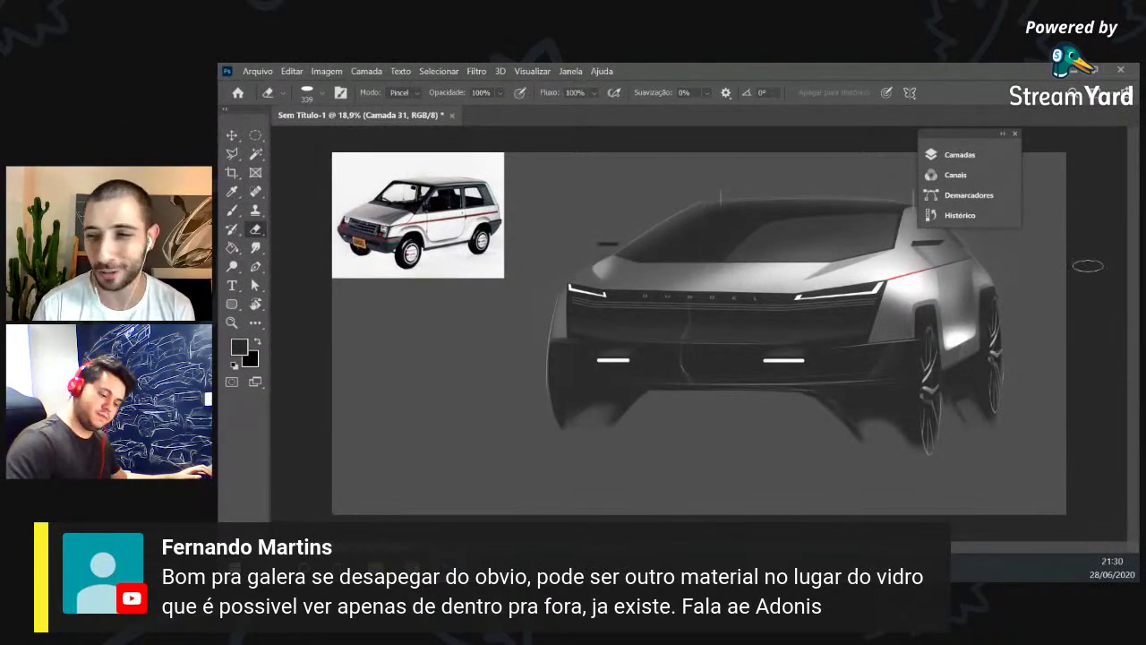
{"action": "right_click", "coordinate": [947, 288], "text": "alt"}
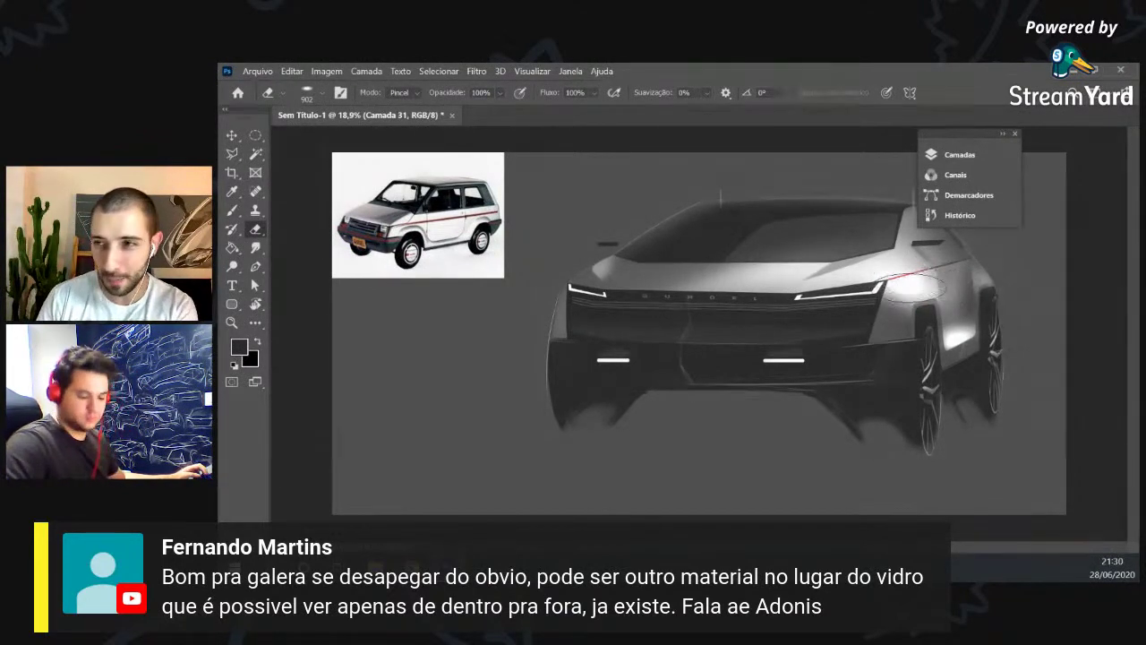
{"action": "key", "text": "v"}
{"action": "right_click", "coordinate": [874, 287]}
{"action": "left_click", "coordinate": [882, 301]}
{"action": "key", "text": "ctrl+space"}
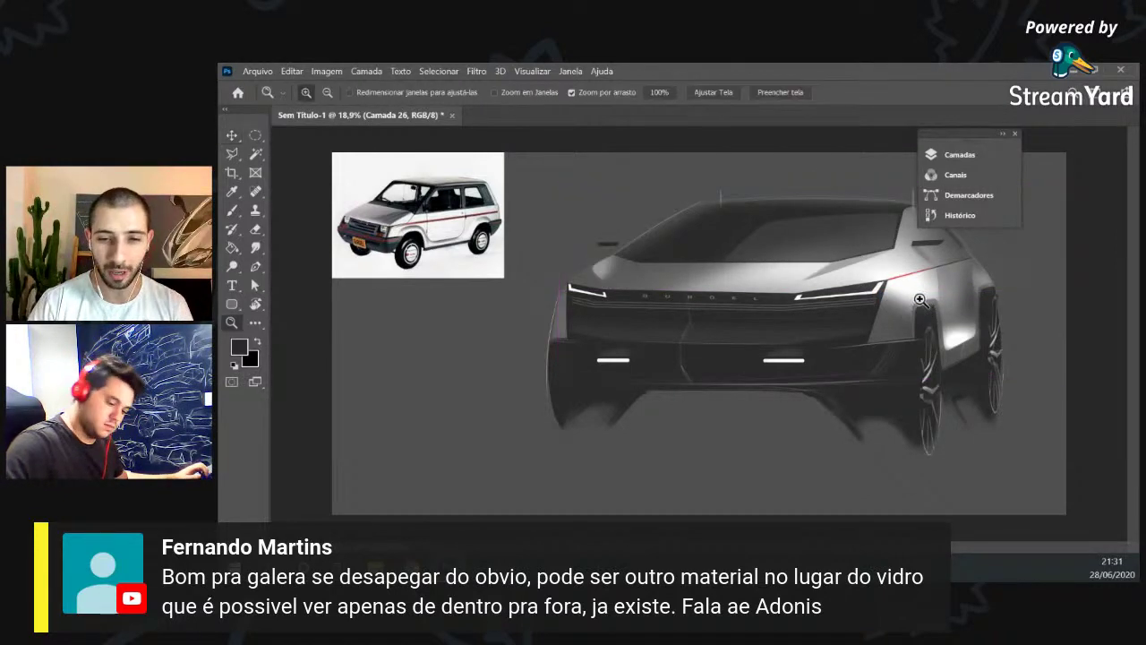
{"action": "left_click_drag", "start_coordinate": [934, 311], "coordinate": [914, 301]}
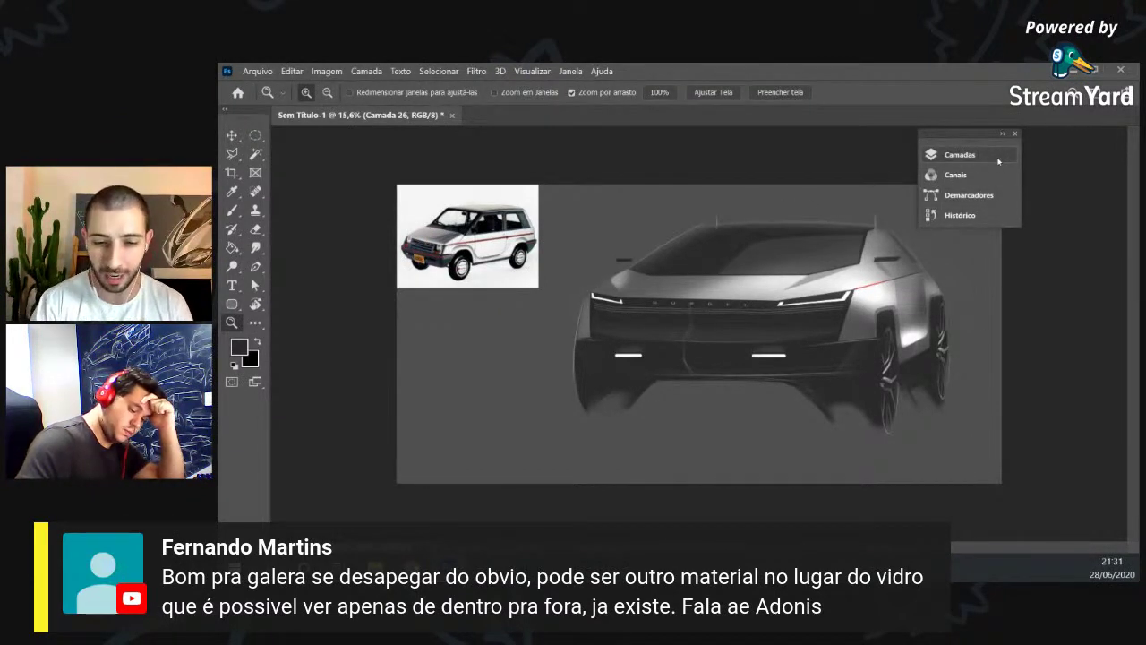
Examine the Brush tool's saved presets and its library of brush tips.
{"action": "left_click", "coordinate": [233, 211]}
{"action": "left_click", "coordinate": [287, 94]}
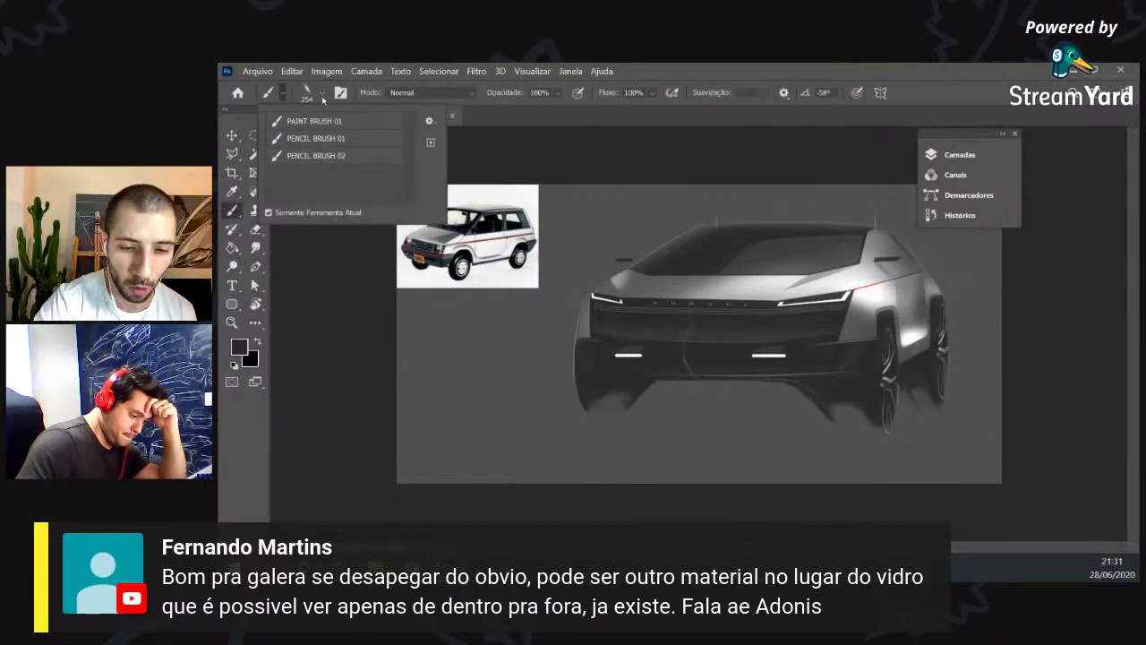
{"action": "left_click", "coordinate": [321, 95]}
{"action": "mouse_move", "coordinate": [398, 240]}
{"action": "left_mouse_down"}
{"action": "mouse_move", "coordinate": [407, 317]}
{"action": "mouse_move", "coordinate": [400, 292]}
{"action": "left_mouse_up"}
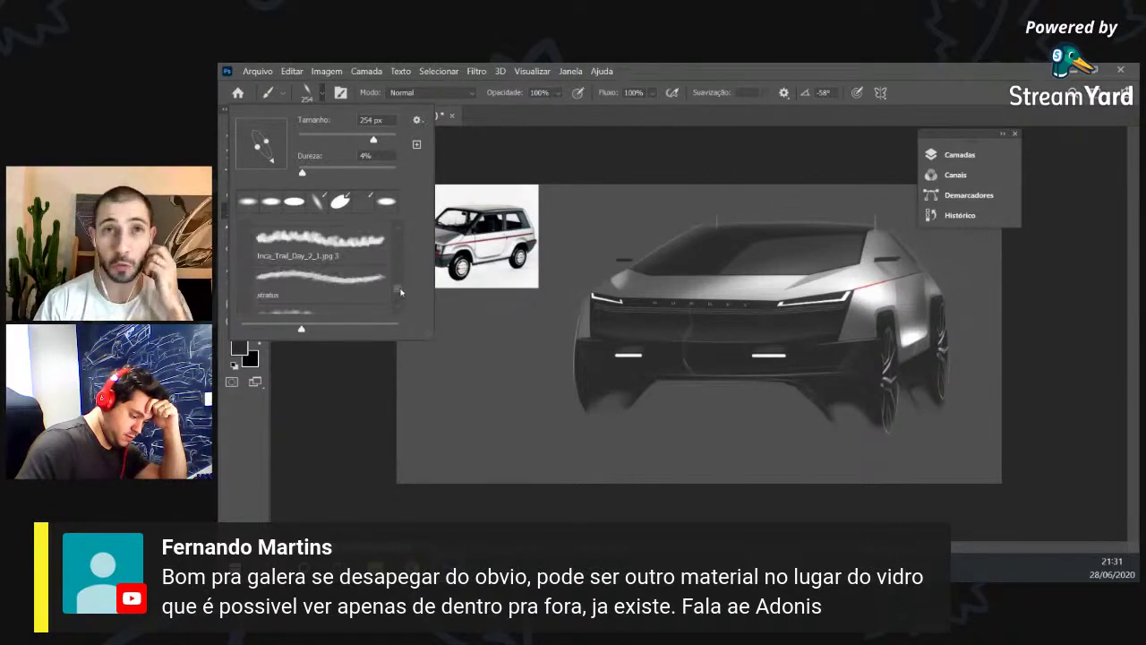
{"action": "left_click", "coordinate": [542, 159]}
Select the reference photo's layer, Camada 2, undo its trial deletion and shift the photo slightly to the right on the canvas.
{"action": "key", "text": "v"}
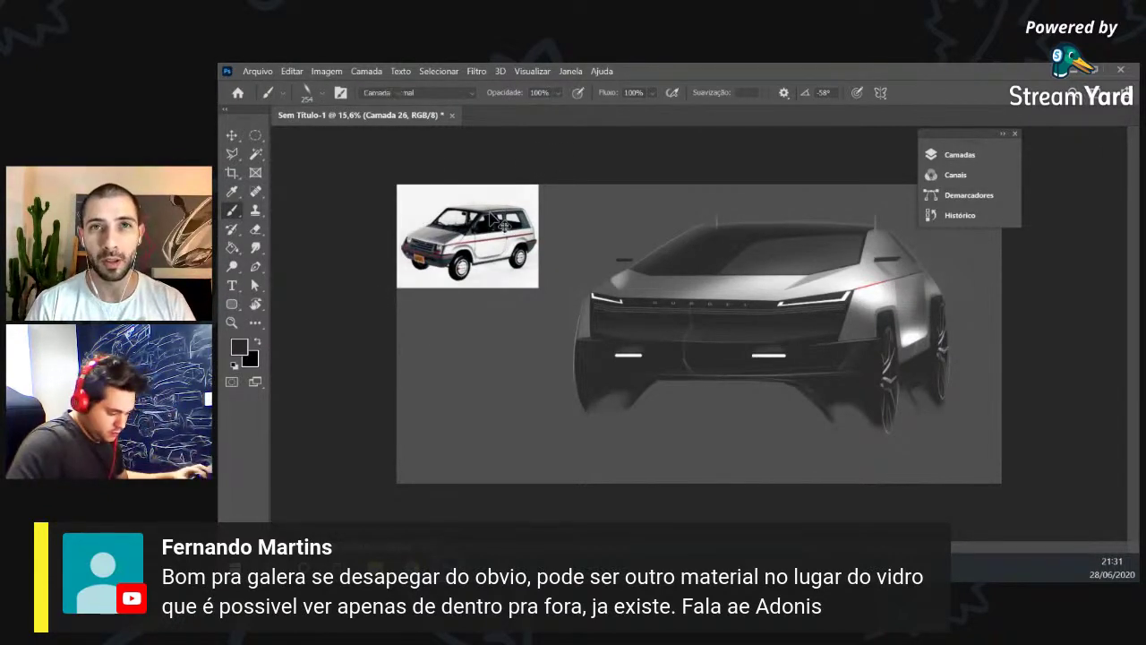
{"action": "right_click", "coordinate": [491, 213]}
{"action": "left_click", "coordinate": [518, 224]}
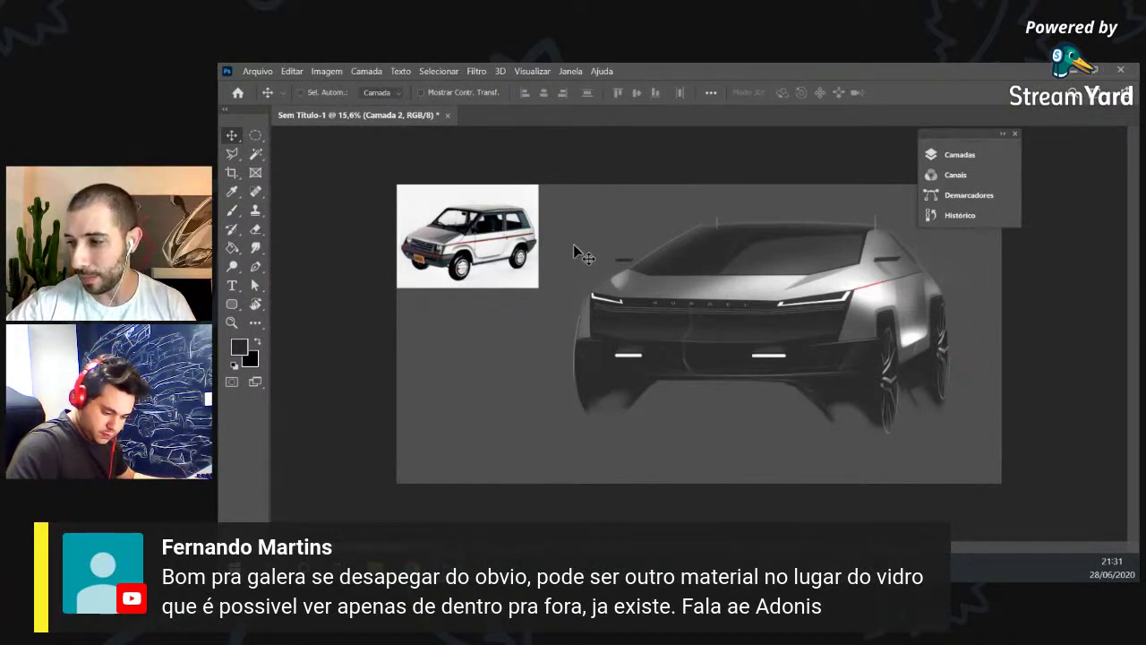
{"action": "key", "text": "Delete"}
{"action": "key", "text": "ctrl+z"}
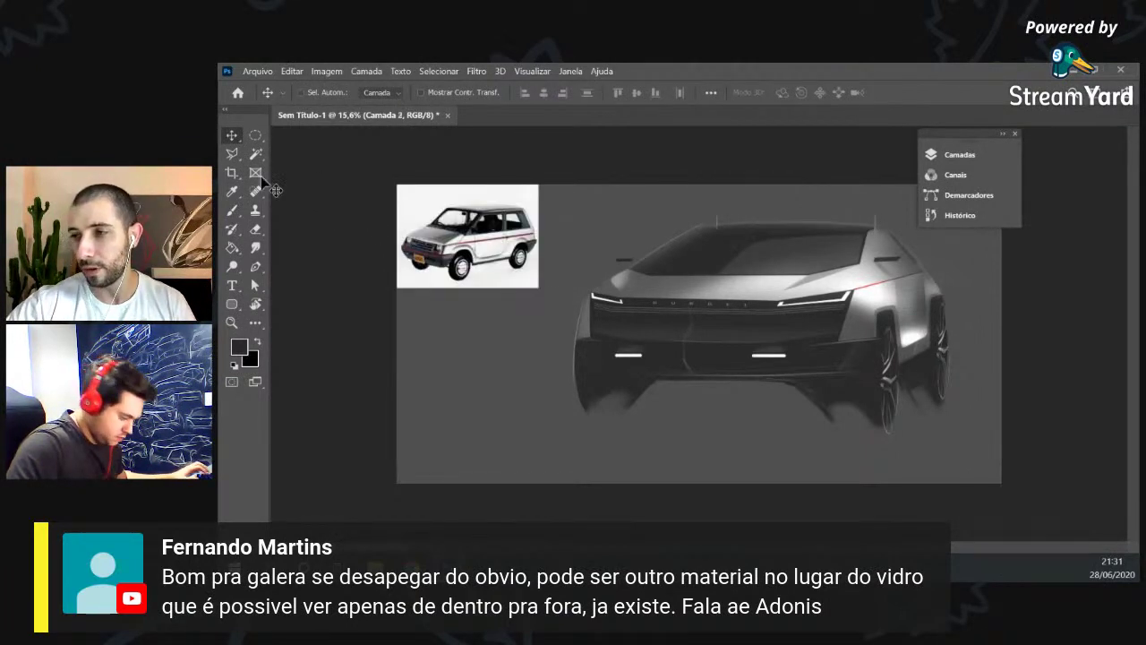
{"action": "left_click_drag", "start_coordinate": [453, 231], "coordinate": [414, 230]}
Crop the canvas so that its left edge lines up with the left edge of the reference photo.
{"action": "key", "text": "c"}
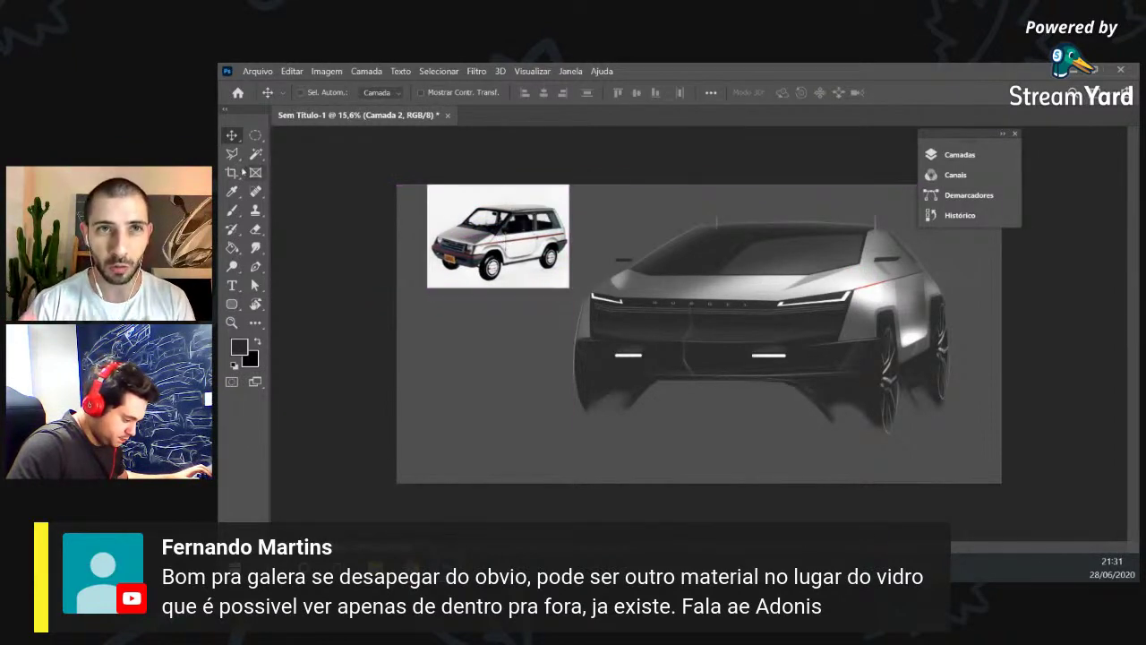
{"action": "left_click_drag", "start_coordinate": [405, 333], "coordinate": [421, 326]}
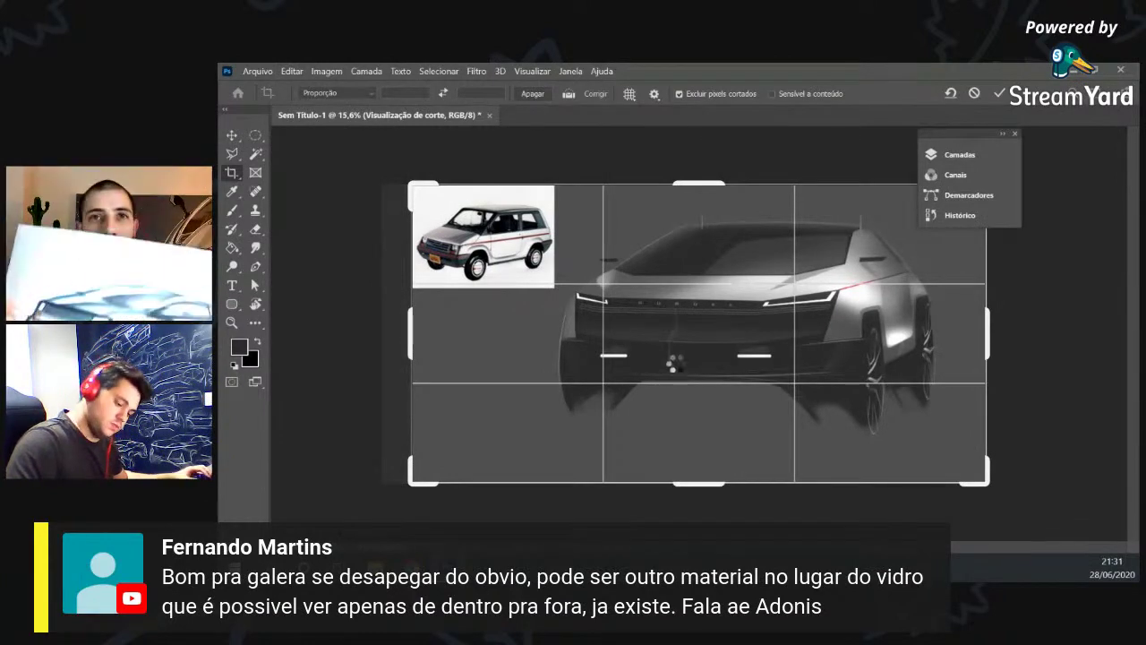
{"action": "key", "text": "Return"}
Group all the layers above Plano de Fundo into a single layer group.
{"action": "left_click", "coordinate": [956, 154]}
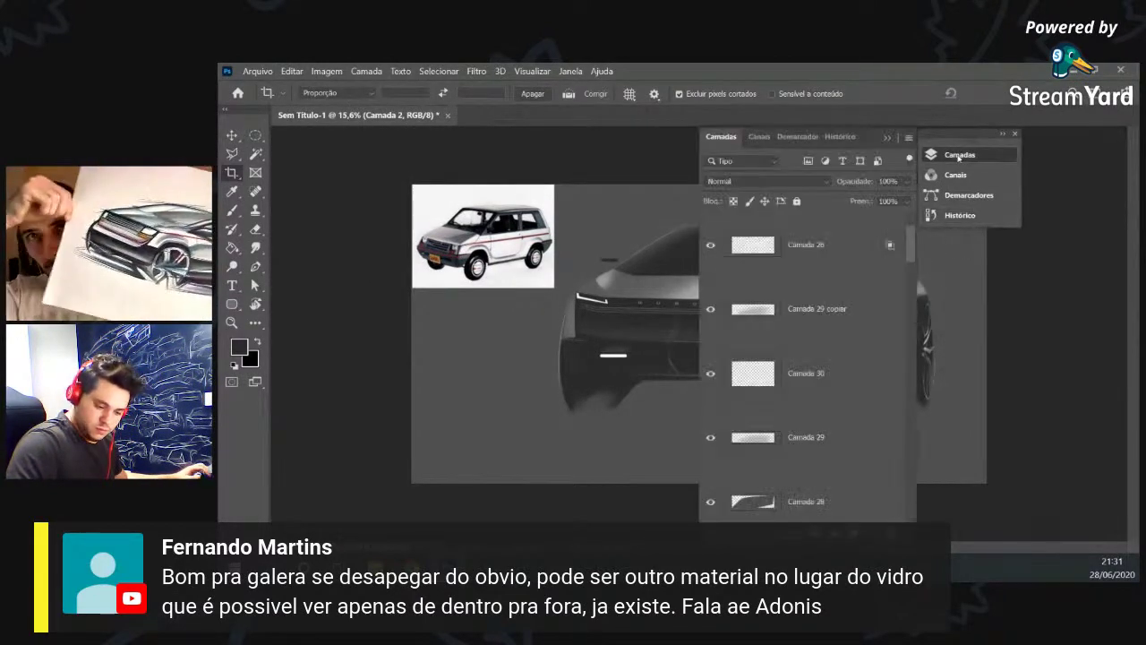
{"action": "left_click", "coordinate": [904, 253]}
{"action": "left_click_drag", "start_coordinate": [910, 253], "coordinate": [930, 499]}
{"action": "left_click", "coordinate": [859, 451], "text": "shift"}
{"action": "key", "text": "ctrl+g"}
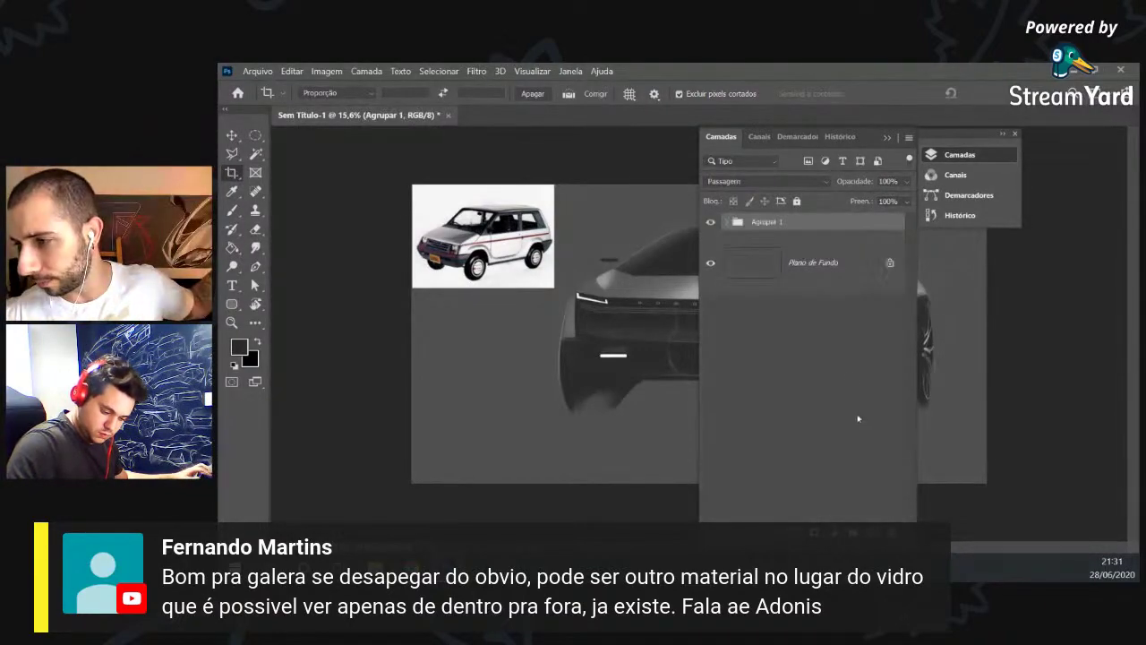